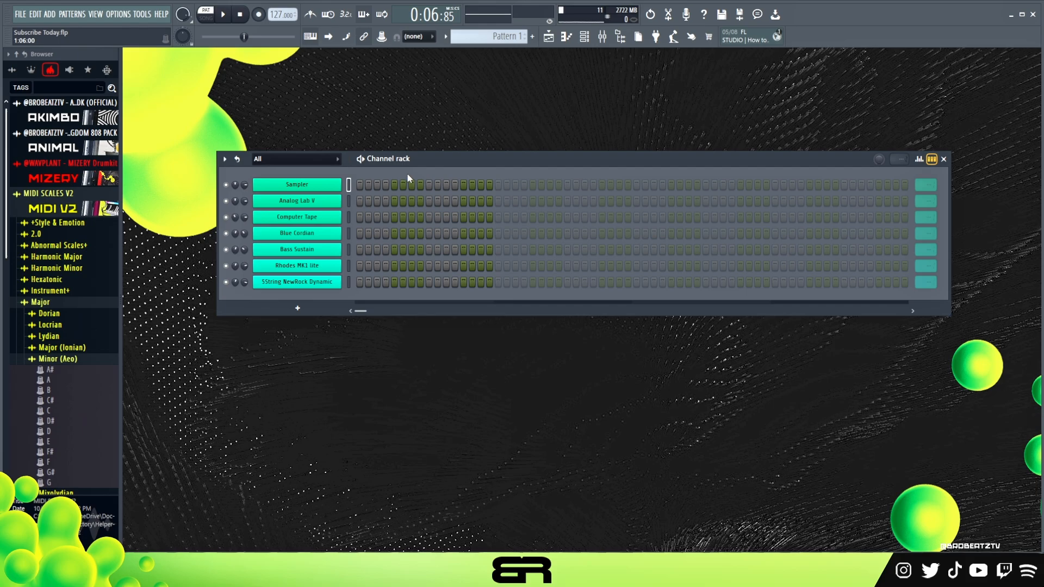
Import all tracks of the G file from the Minor (Aeo) MIDI scales into the Sampler channel
{"action": "scroll", "coordinate": [109, 384], "scroll_direction": "down", "scroll_amount": 3}
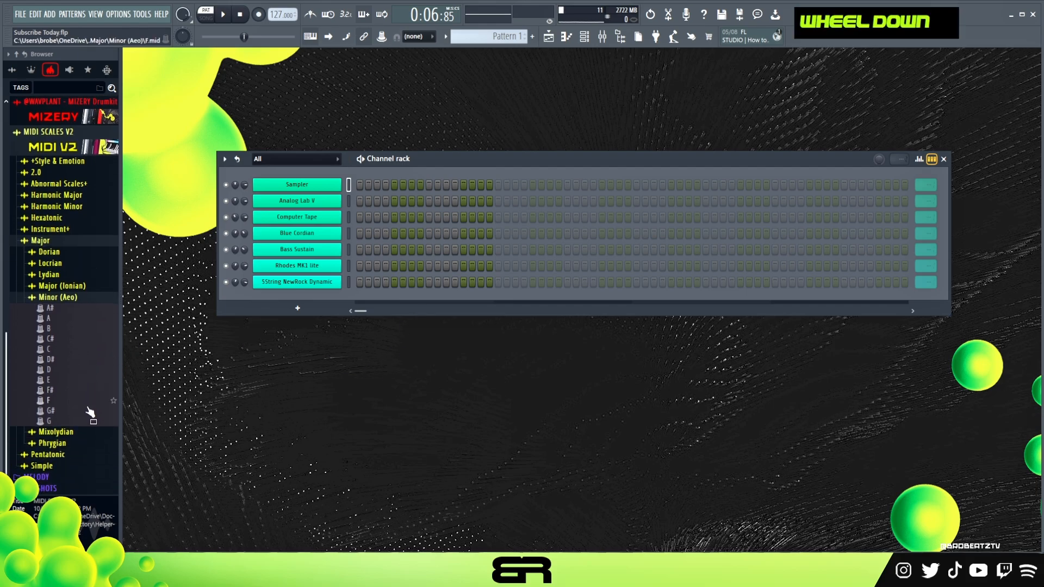
{"action": "left_click_drag", "start_coordinate": [50, 421], "coordinate": [319, 188]}
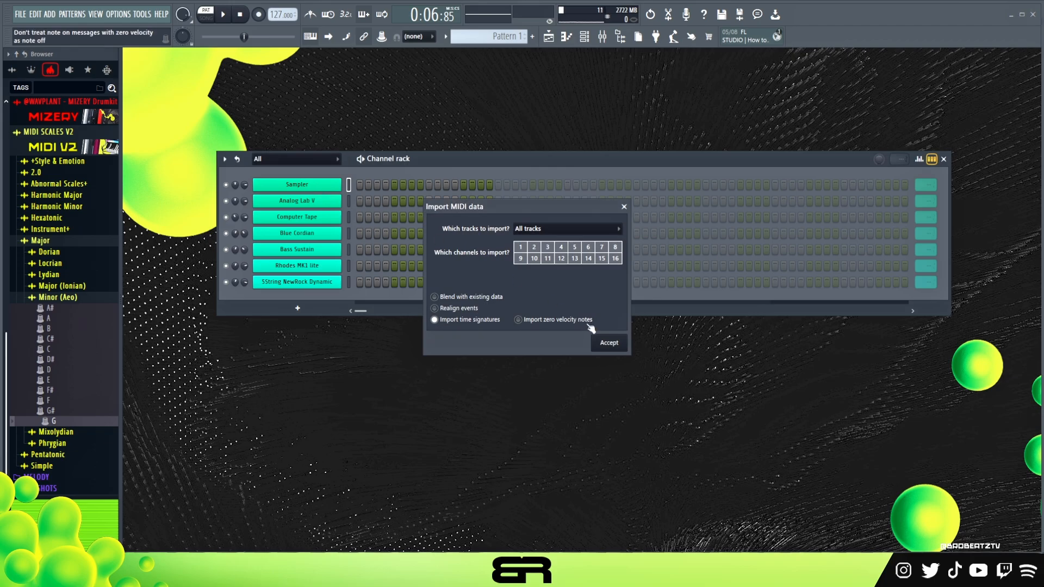
{"action": "left_click", "coordinate": [609, 342]}
Rename the Sampler channel to "G Min" and collapse the MIDI scales folder in the browser
{"action": "right_click", "coordinate": [327, 185]}
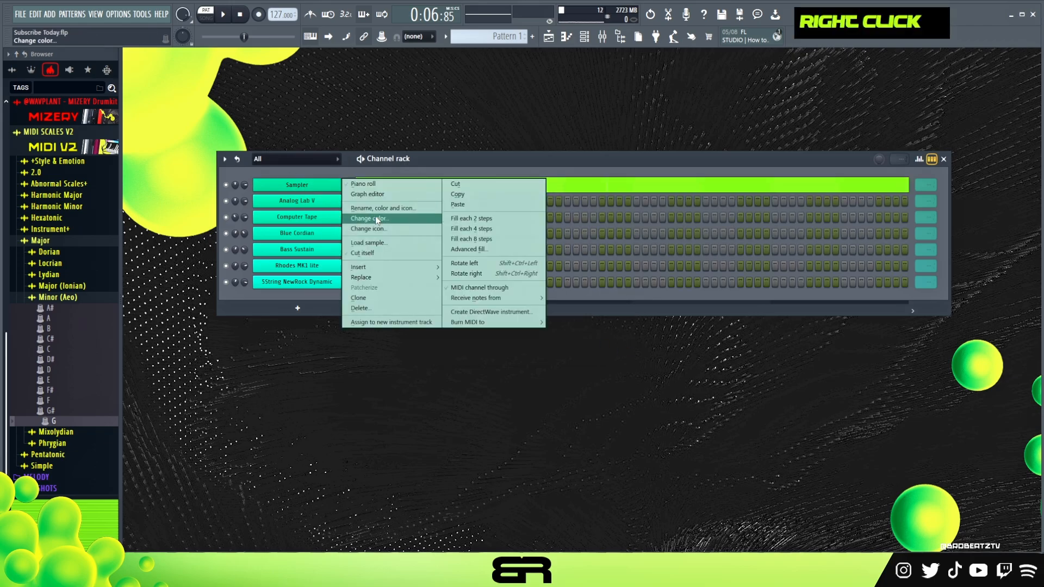
{"action": "left_click", "coordinate": [375, 216]}
{"action": "type", "text": "G Min"}
{"action": "key", "text": "Return"}
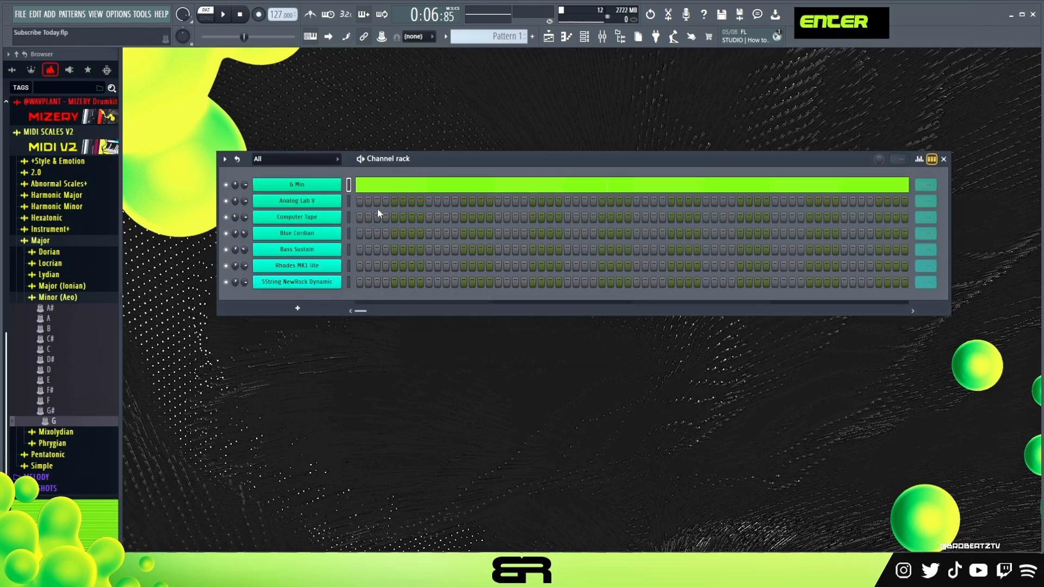
{"action": "left_click", "coordinate": [97, 147]}
{"action": "left_click_drag", "start_coordinate": [426, 164], "coordinate": [432, 154]}
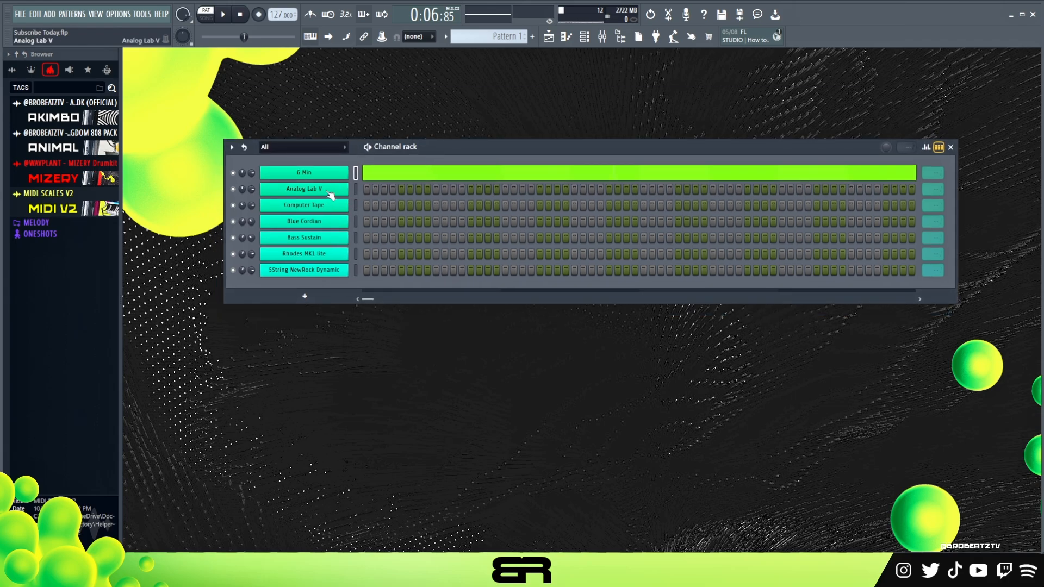
Open the Analog Lab V instrument and audition its Bubbli preset with a few played notes
{"action": "left_click", "coordinate": [329, 191]}
{"action": "left_click_drag", "start_coordinate": [453, 94], "coordinate": [453, 90]}
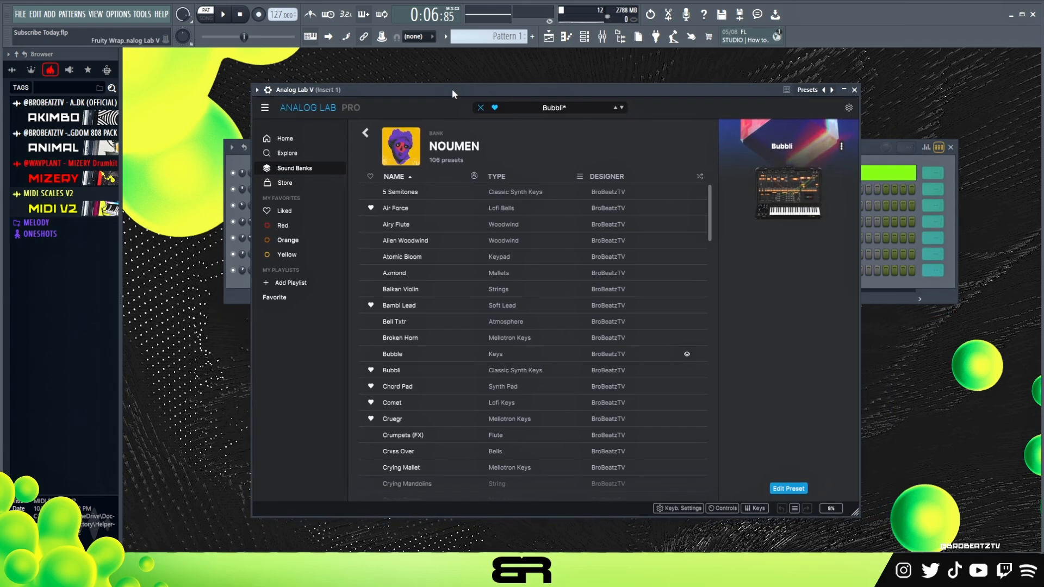
{"action": "key", "text": "a"}
{"action": "key", "text": "g"}
{"action": "key", "text": "w"}
{"action": "key", "text": "e"}
{"action": "key", "text": "g"}
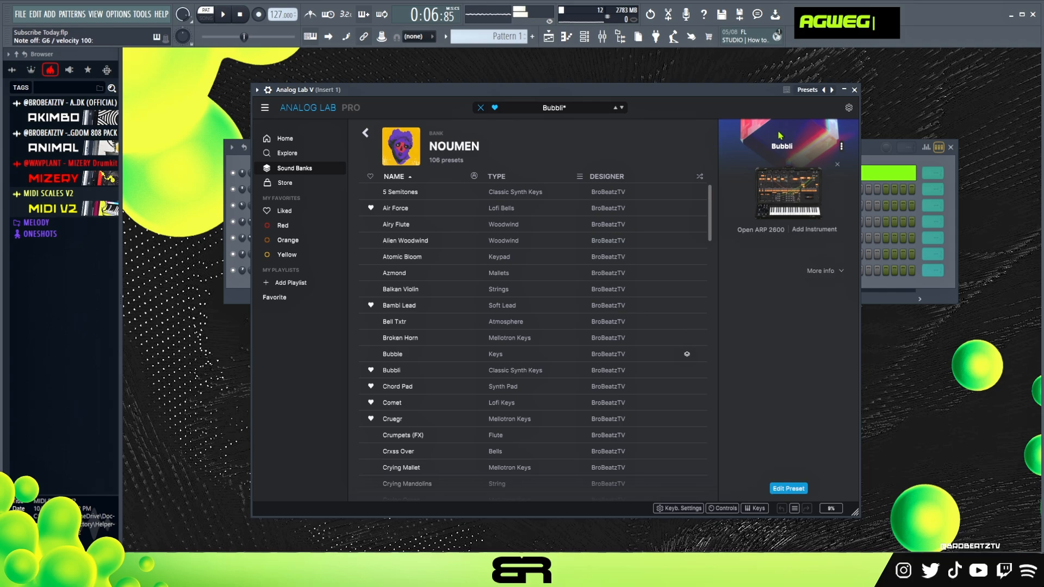
Close the instrument, open the Analog Lab V channel's piano roll and place a short G4 note at the start of bar 1
{"action": "left_click", "coordinate": [854, 91]}
{"action": "right_click", "coordinate": [352, 185]}
{"action": "left_click", "coordinate": [362, 188]}
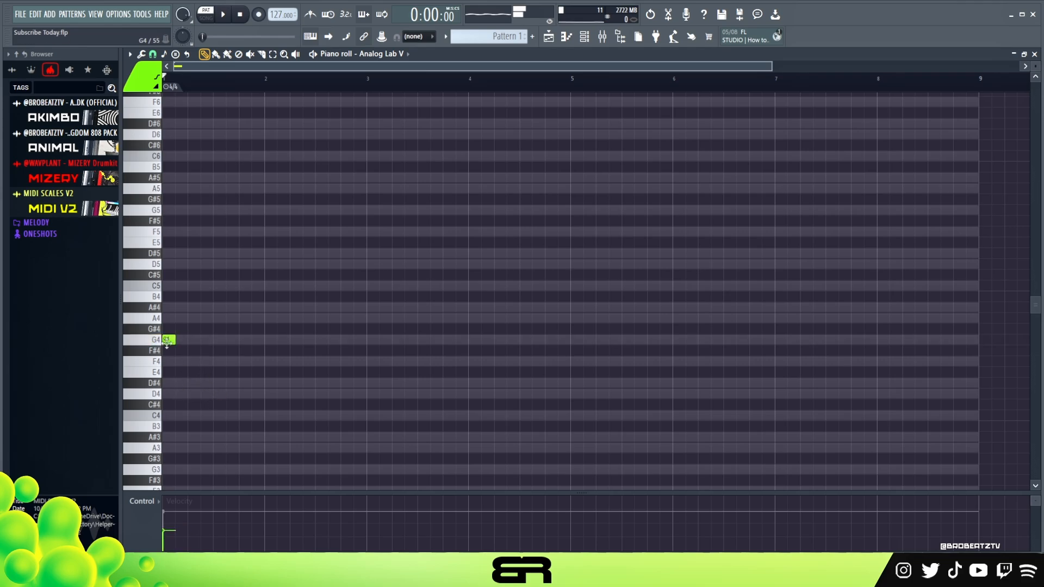
{"action": "left_click", "coordinate": [173, 341], "text": "ctrl"}
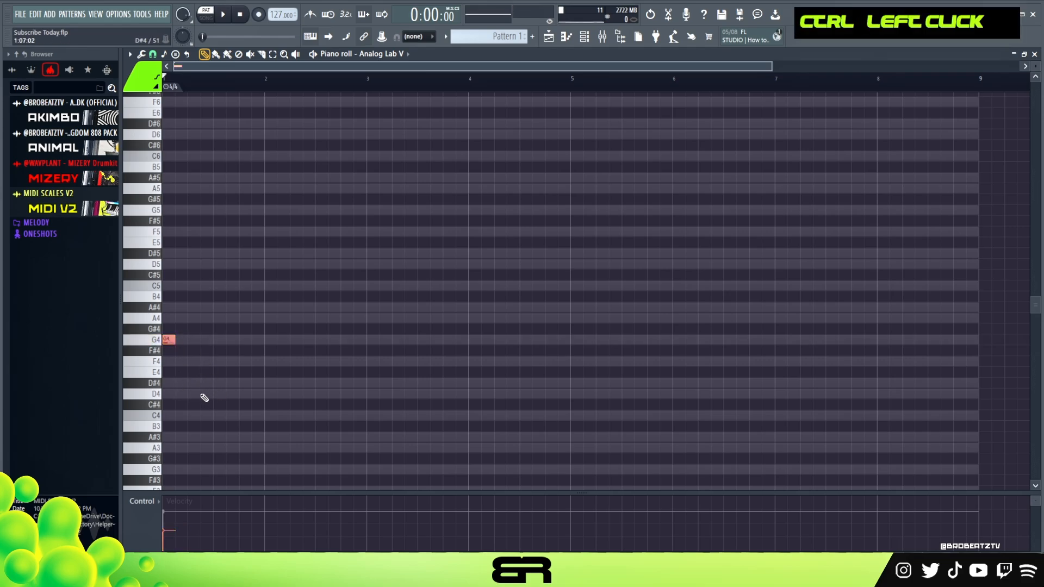
{"action": "left_click", "coordinate": [190, 341], "text": "ctrl"}
{"action": "key", "text": "shift+Down"}
{"action": "key", "text": "shift+Down"}
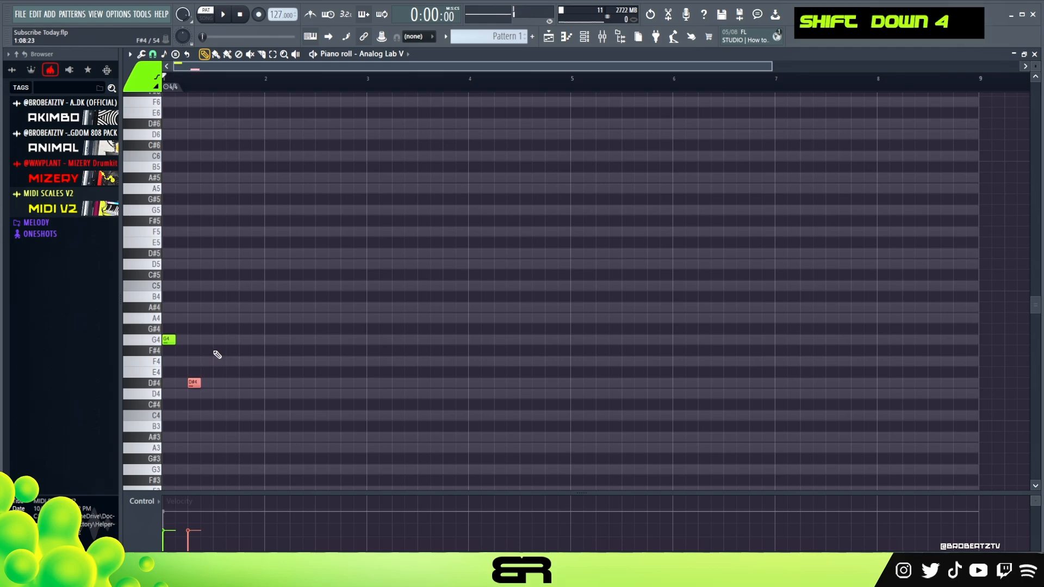
{"action": "key", "text": "shift+Up"}
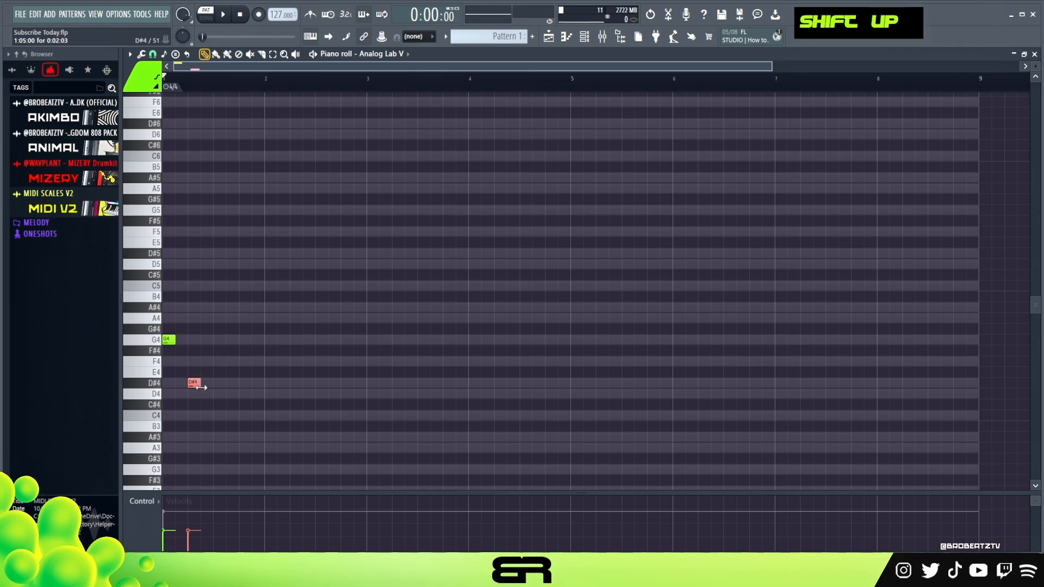
{"action": "right_click", "coordinate": [201, 389]}
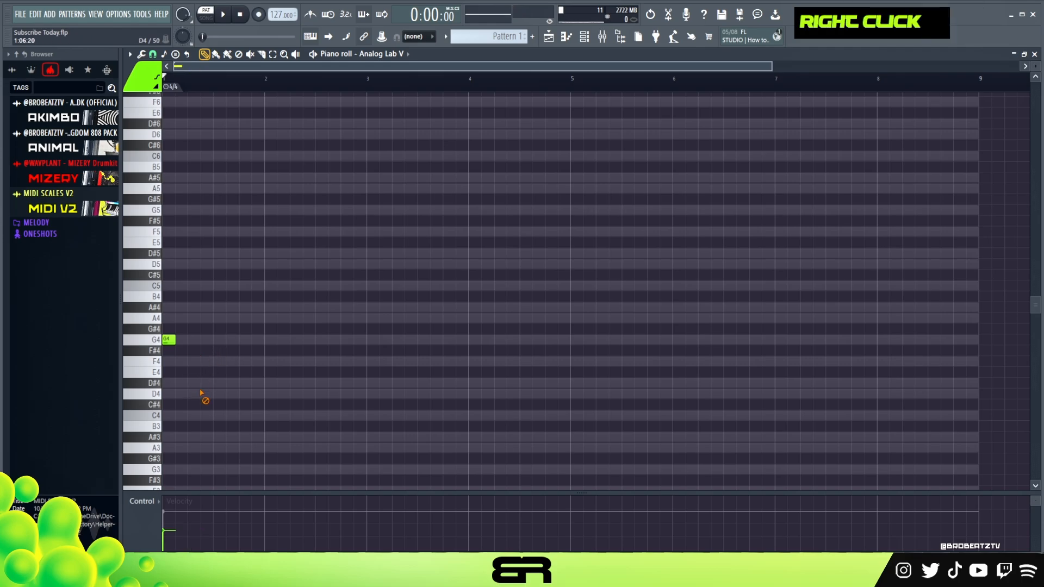
Clone the G4 note as a C5 note at the start of bar 1 and move the G4 note to bar 5
{"action": "left_click", "coordinate": [169, 341], "text": "shift"}
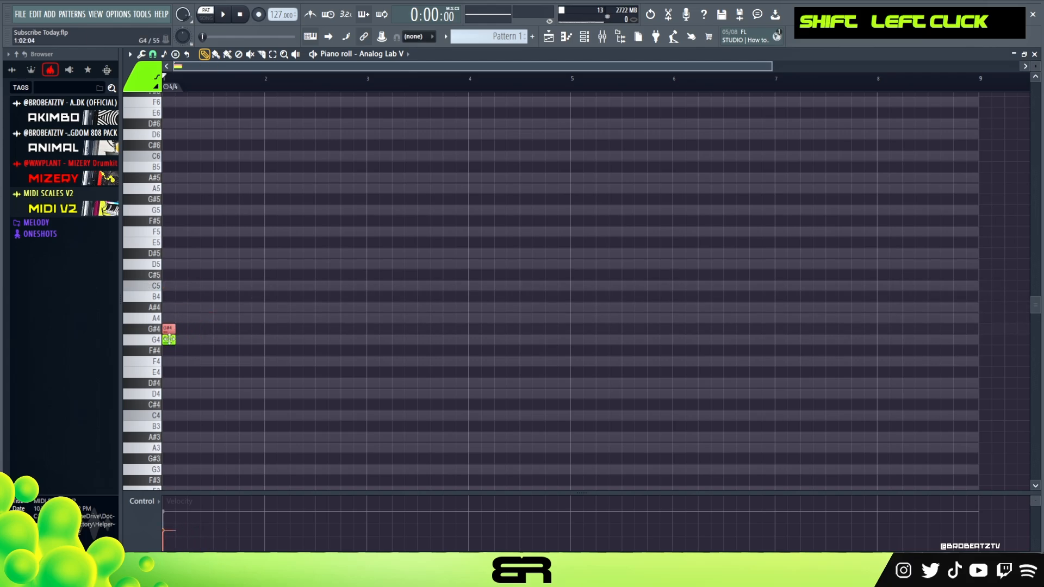
{"action": "left_click_drag", "start_coordinate": [170, 338], "coordinate": [265, 340]}
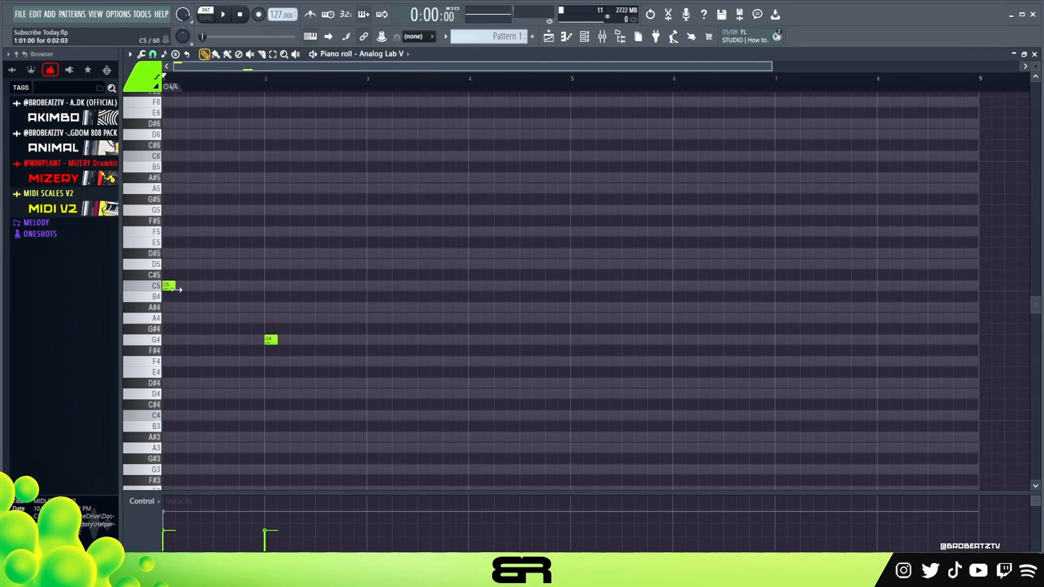
{"action": "left_click", "coordinate": [212, 302], "text": "ctrl"}
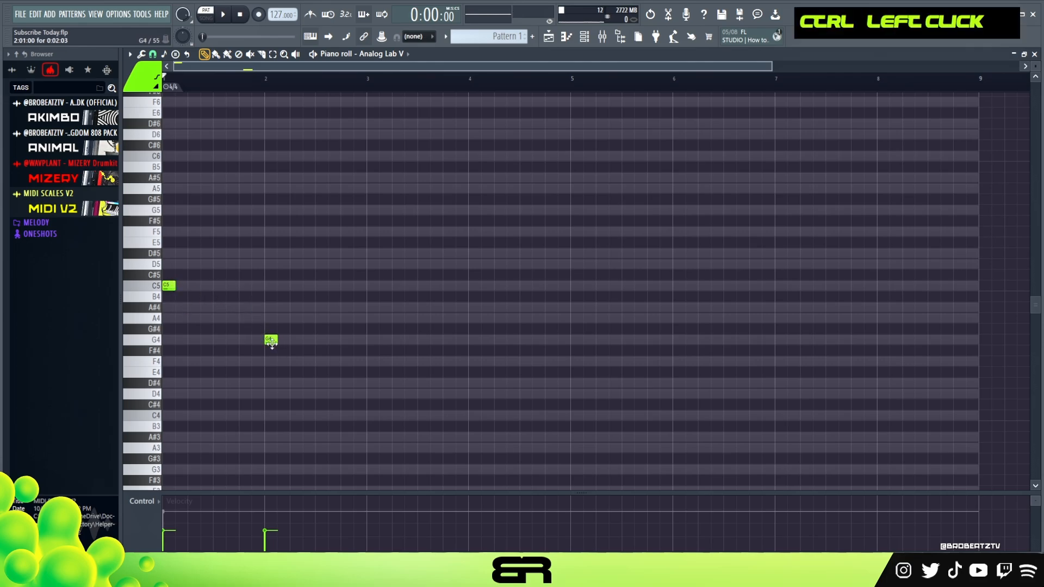
{"action": "left_click_drag", "start_coordinate": [272, 344], "coordinate": [565, 351]}
Clone the C5 note and transpose the copy up to G5 at the start of bar 1
{"action": "scroll", "coordinate": [226, 308], "scroll_direction": "up", "scroll_amount": 3}
{"action": "left_click_drag", "start_coordinate": [186, 303], "coordinate": [172, 325], "text": "ctrl"}
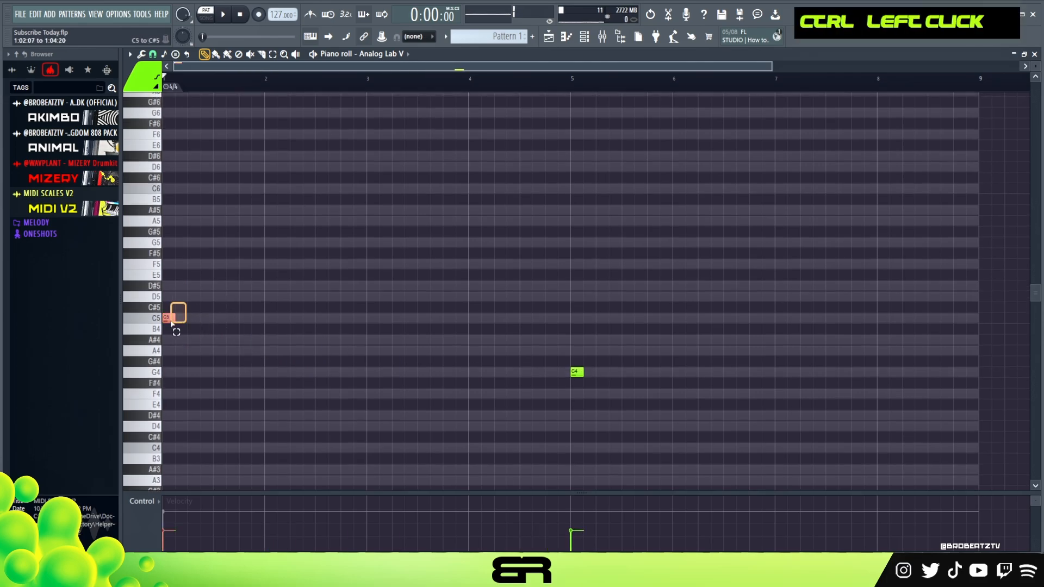
{"action": "left_click", "coordinate": [168, 318], "text": "shift"}
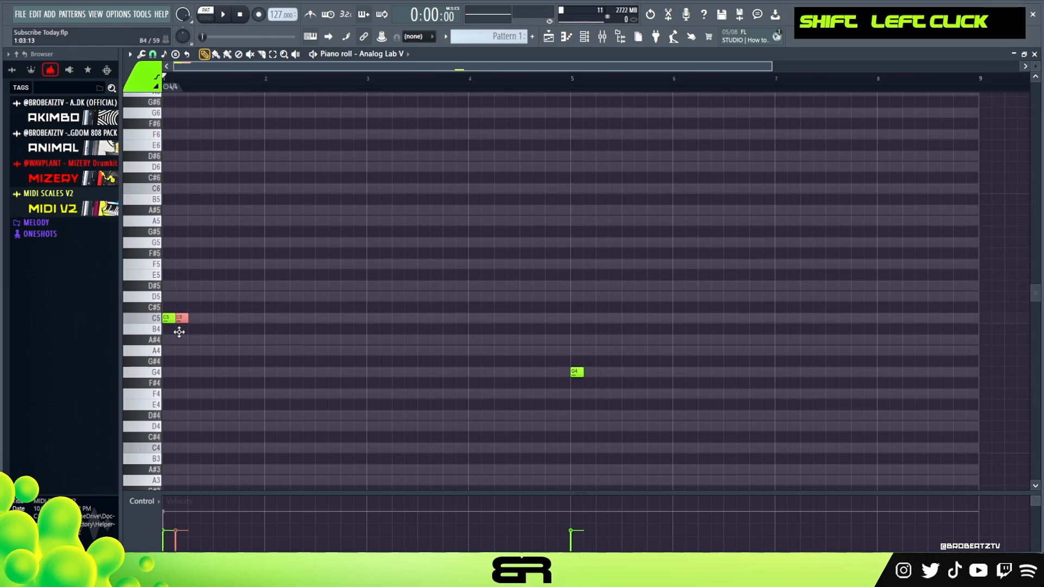
{"action": "key", "text": "shift+Up"}
{"action": "key", "text": "shift+Up"}
{"action": "key", "text": "shift+Up"}
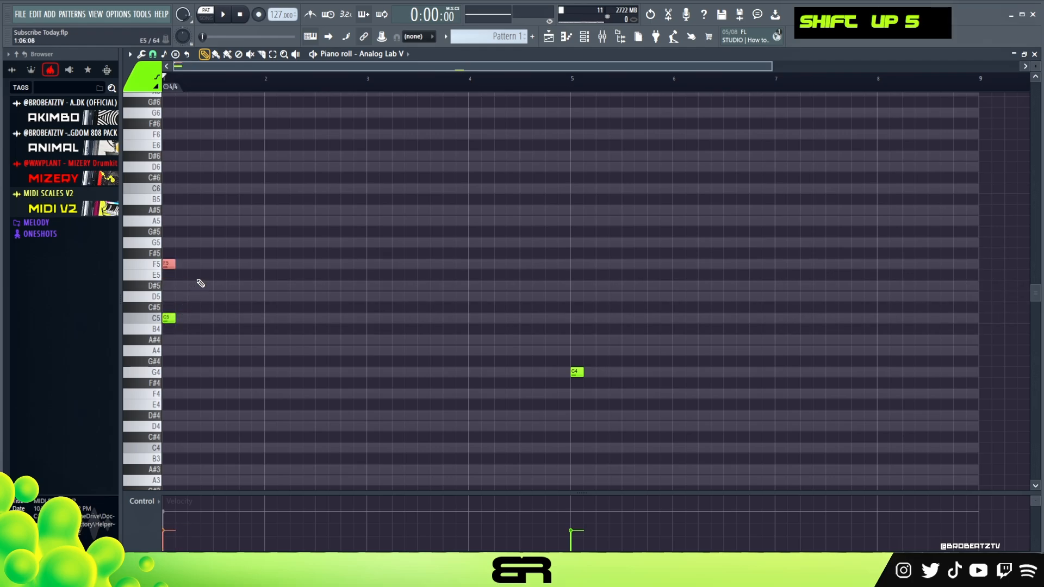
{"action": "right_click", "coordinate": [179, 271]}
{"action": "left_click", "coordinate": [182, 289]}
{"action": "left_click", "coordinate": [182, 296]}
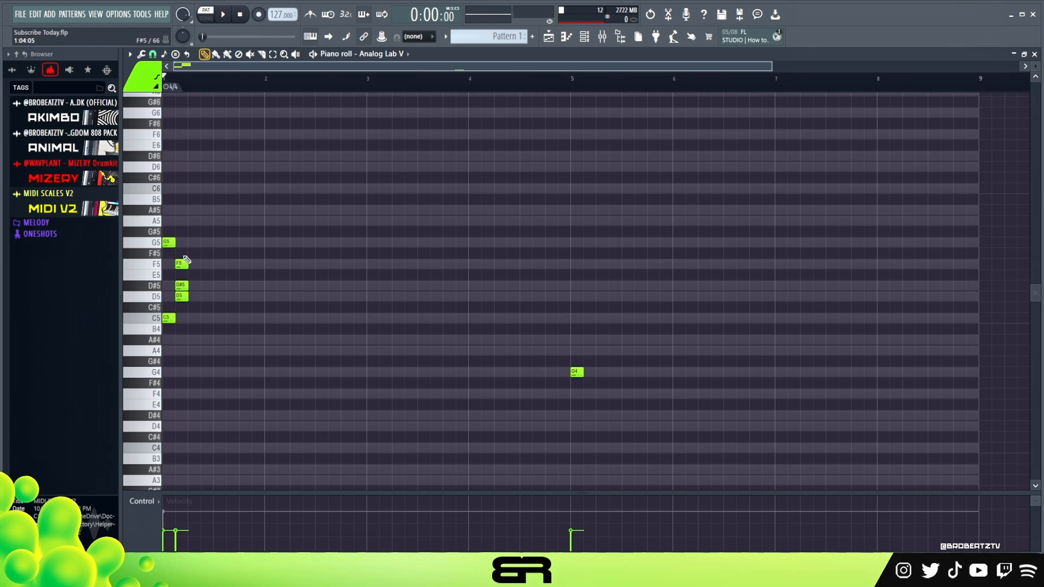
{"action": "right_click", "coordinate": [184, 263]}
{"action": "right_click", "coordinate": [182, 285]}
{"action": "right_click", "coordinate": [182, 296]}
Copy the C5 and G5 note pair to step 5 of bar 1 and play the pattern
{"action": "left_click_drag", "start_coordinate": [189, 218], "coordinate": [198, 321], "text": "ctrl"}
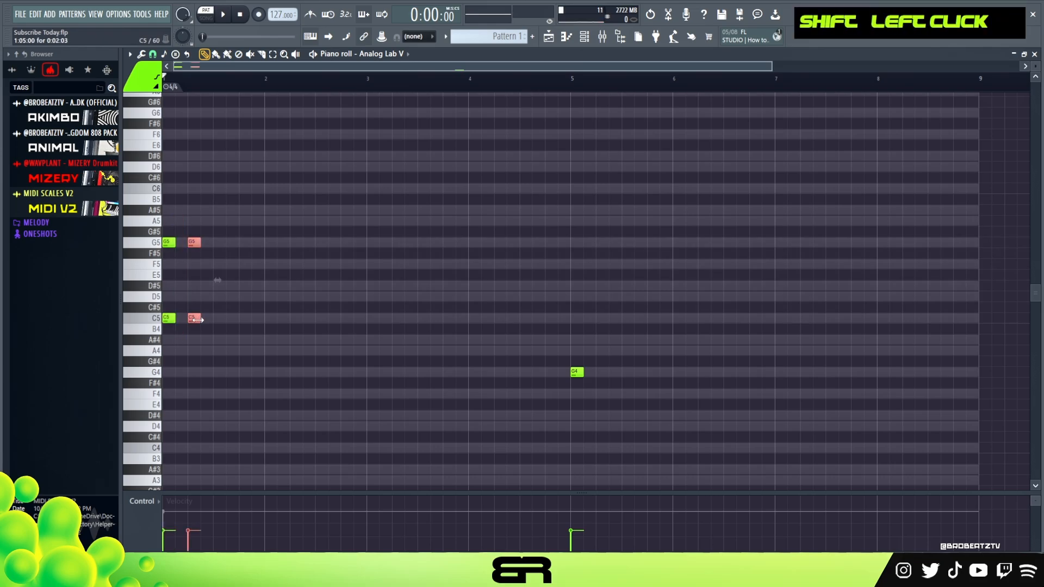
{"action": "key", "text": "space"}
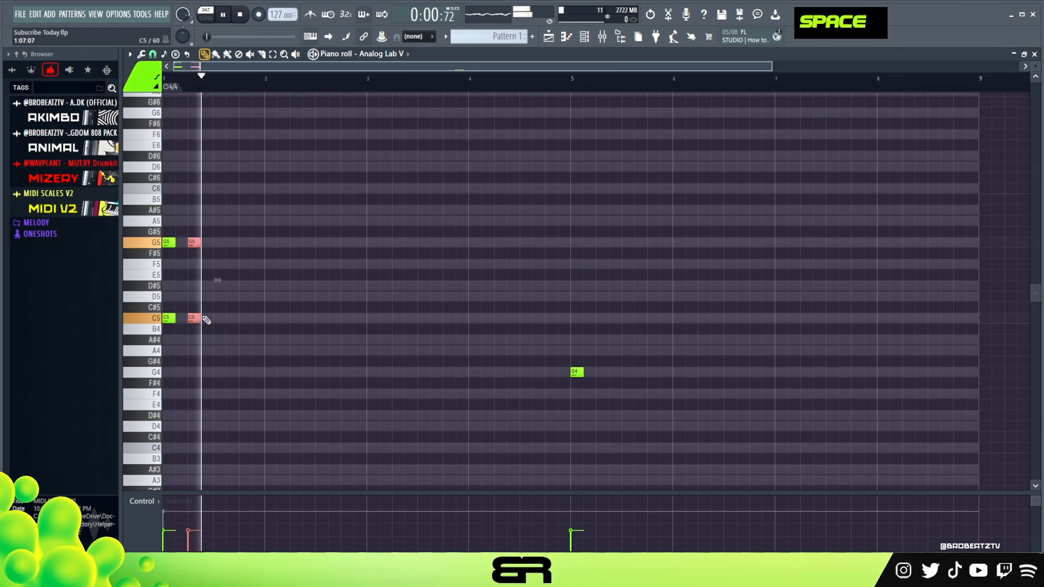
{"action": "key", "text": "space"}
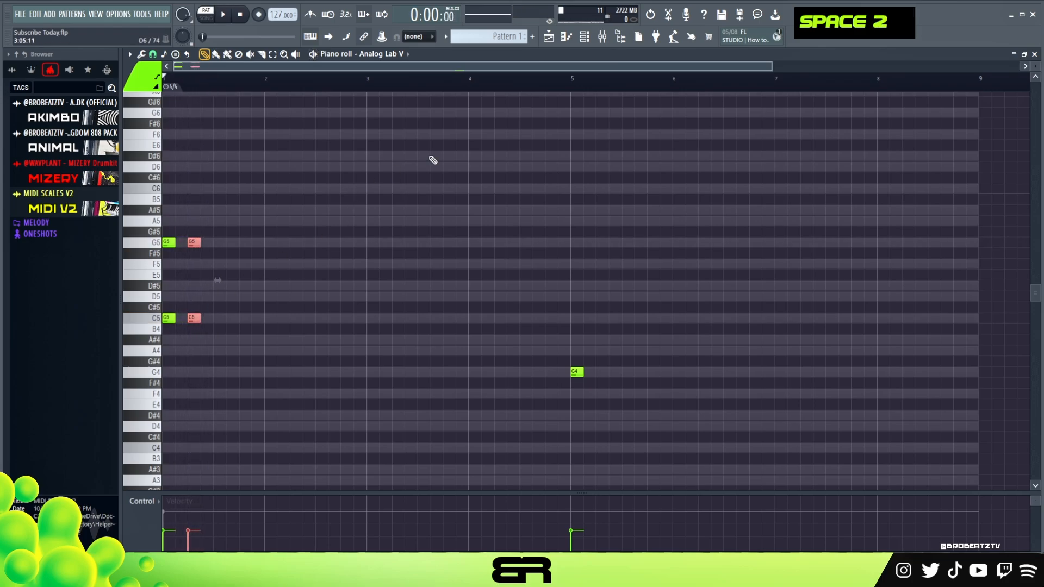
Delete the G4 note at bar 5 and play the C5 and G5 pairs
{"action": "right_click", "coordinate": [575, 374]}
{"action": "left_click_drag", "start_coordinate": [764, 71], "coordinate": [383, 67]}
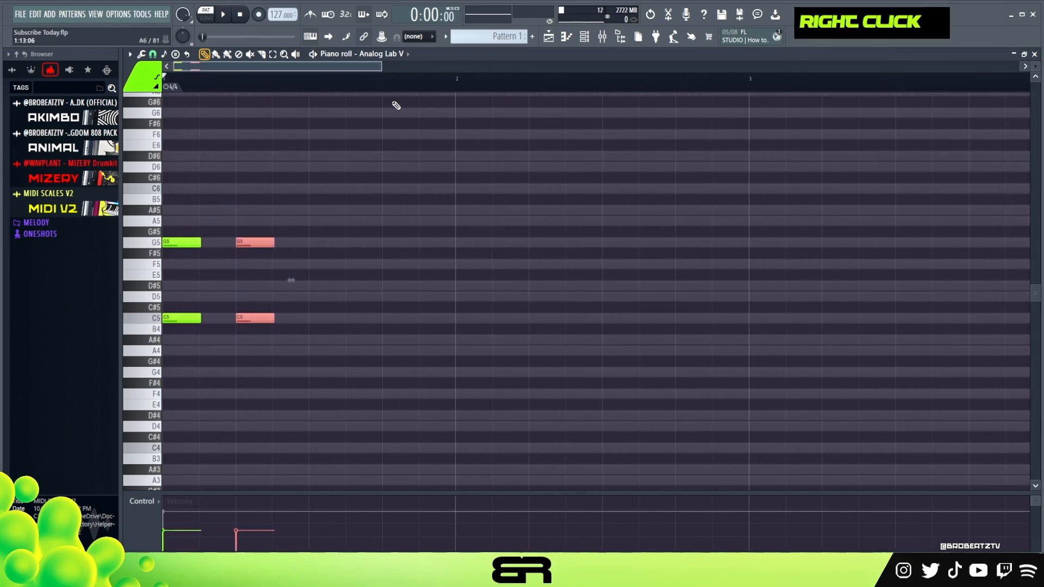
{"action": "key", "text": "space"}
{"action": "key", "text": "space"}
Try D5, D#5 and F5 inside the second C5 and G5 pair, keep only the D5 note, and play the pattern
{"action": "right_click", "coordinate": [254, 289]}
{"action": "left_click", "coordinate": [252, 289]}
{"action": "left_click", "coordinate": [252, 298]}
{"action": "left_click_drag", "start_coordinate": [238, 254], "coordinate": [246, 294]}
{"action": "right_click", "coordinate": [315, 296]}
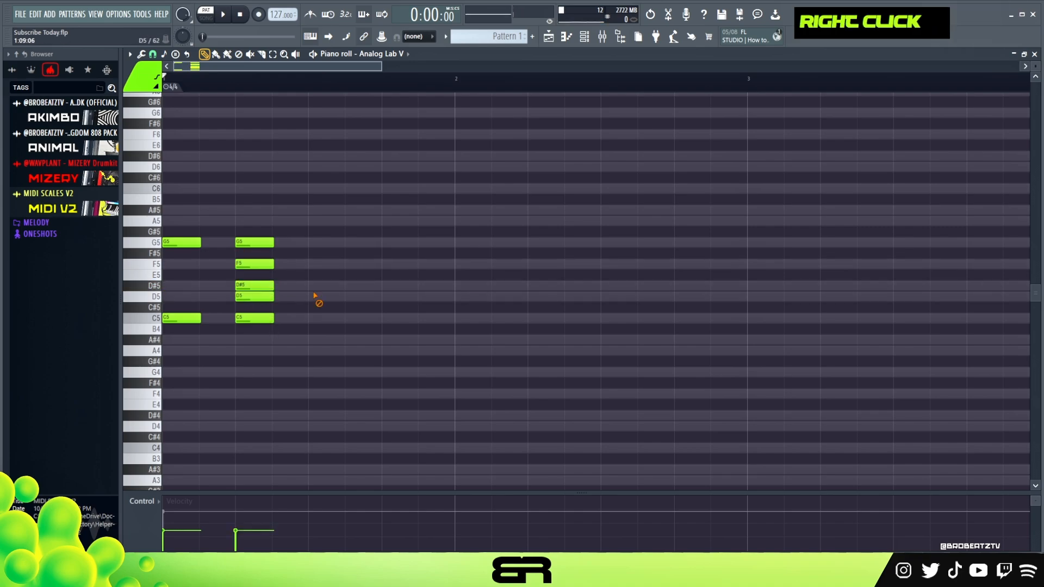
{"action": "key", "text": "space"}
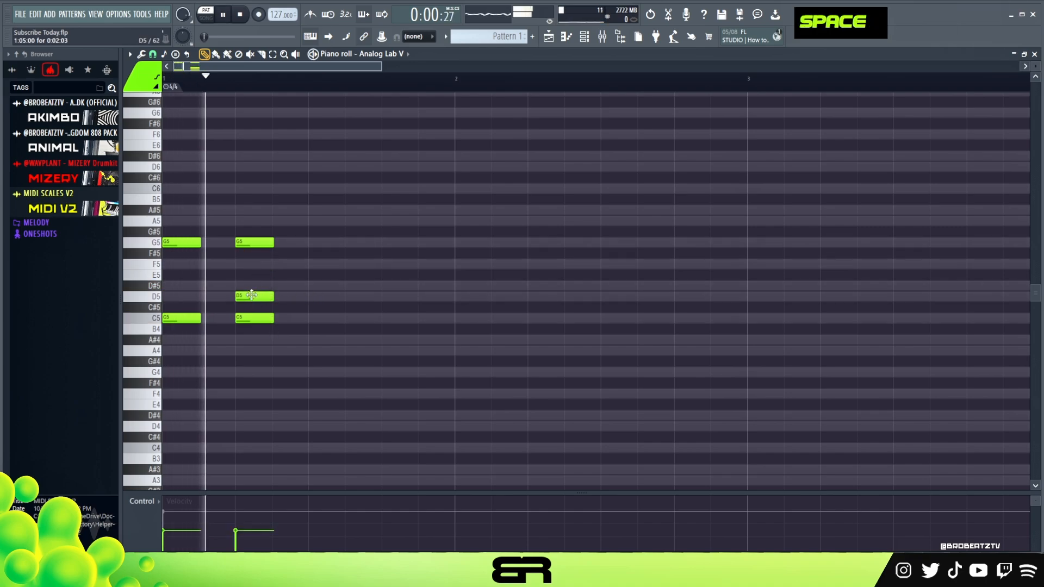
{"action": "key", "text": "space"}
Move the D5 note to D#5 at step 7 of bar 1 and play the pattern
{"action": "left_click_drag", "start_coordinate": [251, 294], "coordinate": [296, 284]}
{"action": "key", "text": "space"}
{"action": "key", "text": "space"}
{"action": "key", "text": "space"}
{"action": "key", "text": "space"}
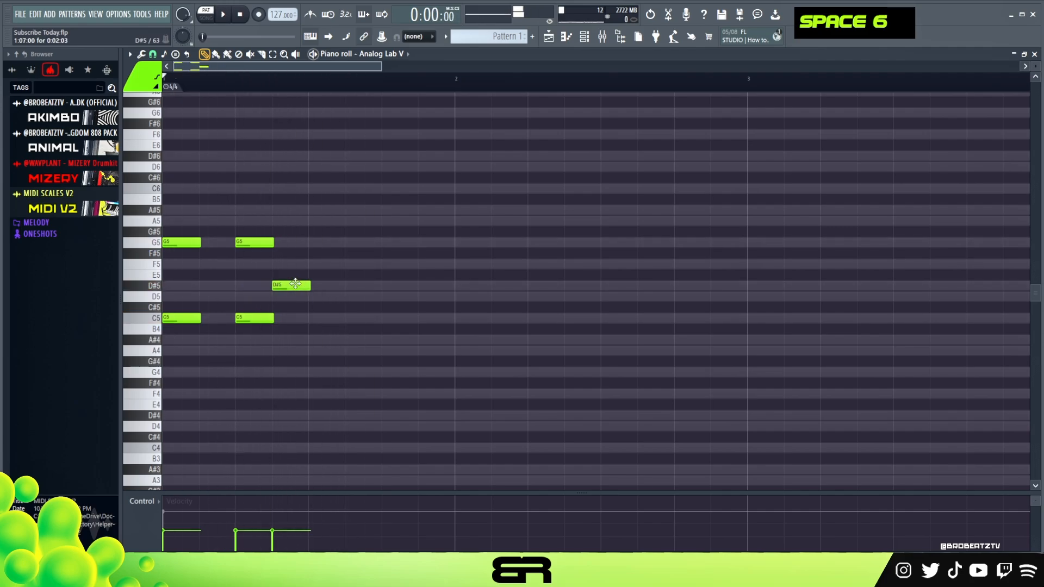
Transpose the D#5 note up two octaves to D#7 and play the pattern
{"action": "left_click", "coordinate": [296, 284], "text": "ctrl"}
{"action": "key", "text": "ctrl+Up"}
{"action": "key", "text": "ctrl+Up"}
{"action": "scroll", "coordinate": [303, 294], "scroll_direction": "up", "scroll_amount": 4}
{"action": "key", "text": "space"}
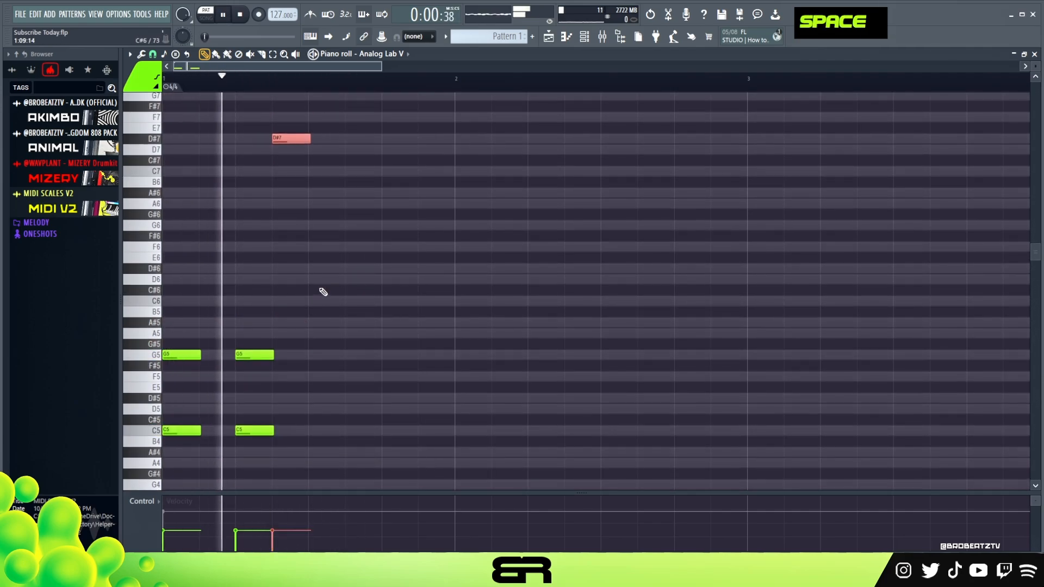
Copy all the notes to step 5 of bar 2 and lower the copied high note to D7
{"action": "key", "text": "ctrl+a"}
{"action": "key", "text": "space"}
{"action": "left_click_drag", "start_coordinate": [200, 351], "coordinate": [564, 355], "text": "shift"}
{"action": "left_click", "coordinate": [651, 140], "text": "ctrl"}
{"action": "key", "text": "Down"}
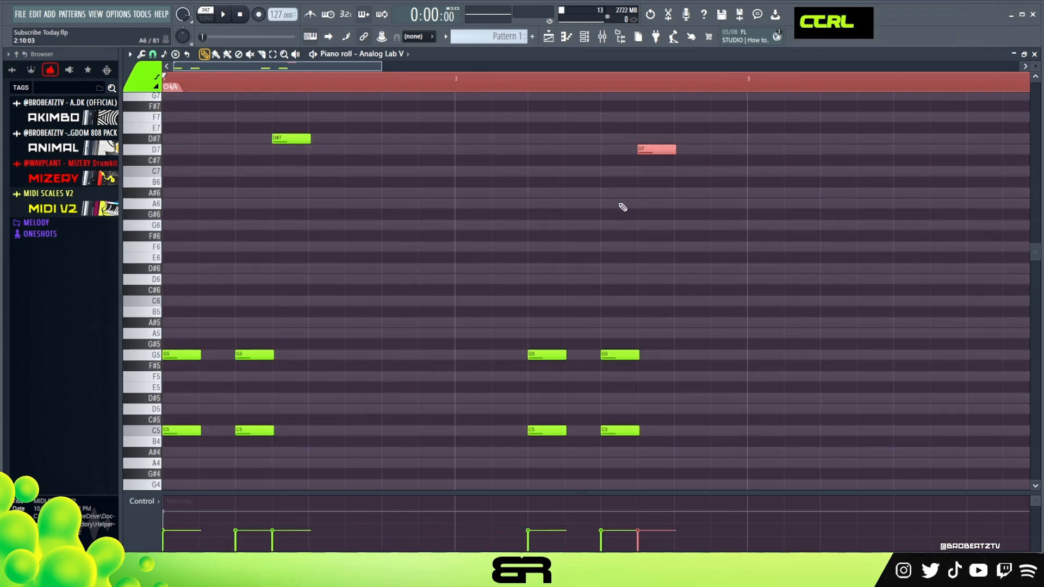
Copy the whole two-bar phrase to the start of bar 3
{"action": "key", "text": "ctrl+a"}
{"action": "left_click_drag", "start_coordinate": [183, 354], "coordinate": [768, 348], "text": "shift"}
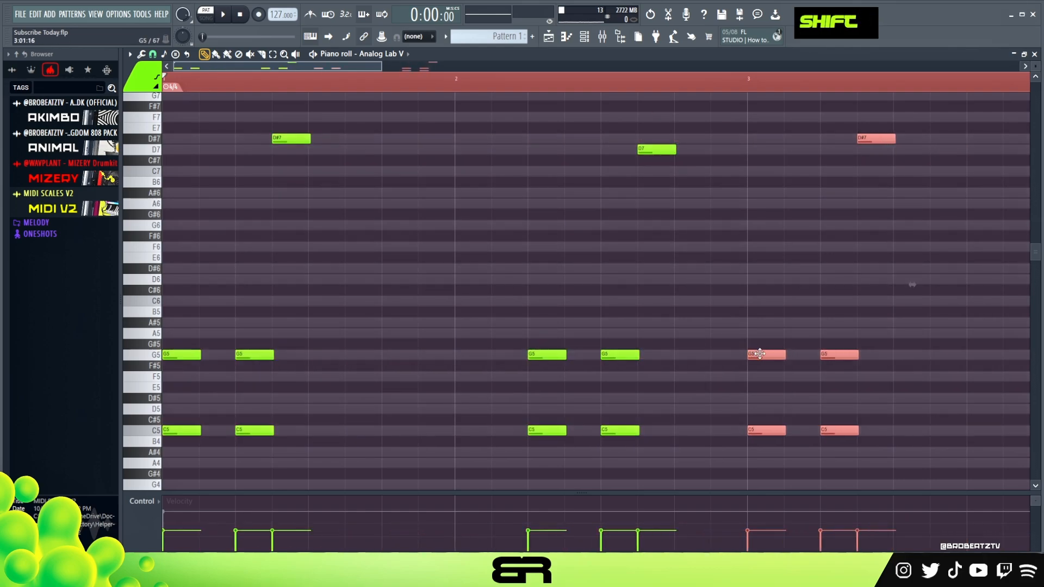
{"action": "right_click", "coordinate": [732, 301]}
{"action": "left_click_drag", "start_coordinate": [382, 67], "coordinate": [542, 66]}
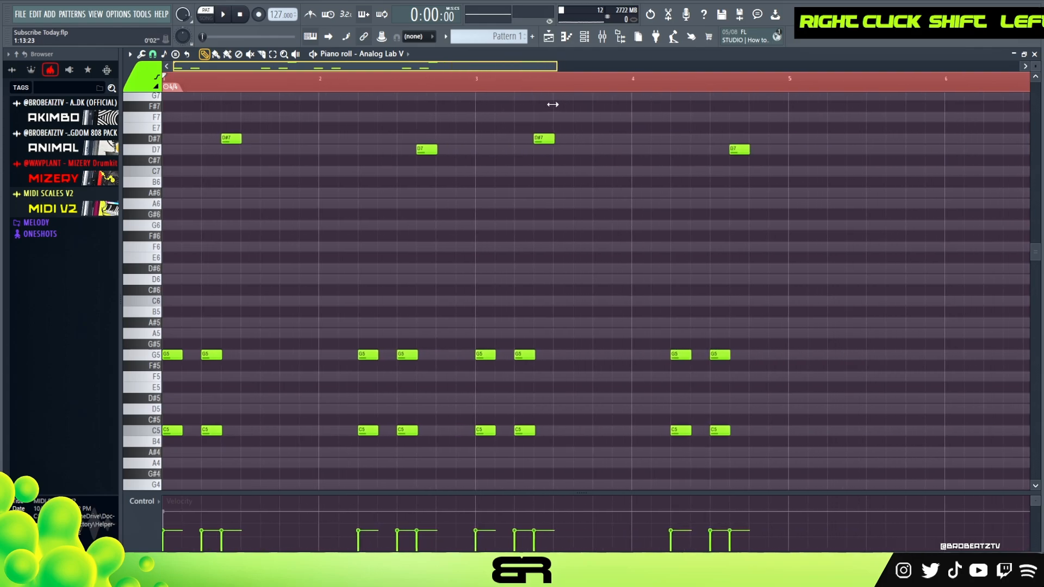
Raise the high D#7 note in bar 3 to F7 and lower the high D7 note in bar 4 to C7
{"action": "left_click", "coordinate": [560, 138], "text": "ctrl"}
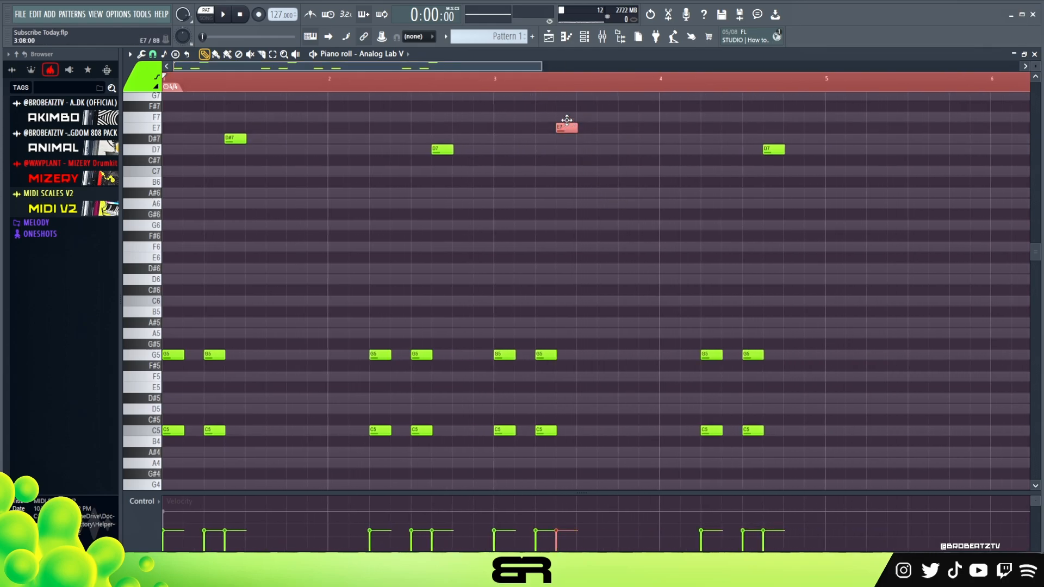
{"action": "mouse_move", "coordinate": [769, 154]}
{"action": "left_mouse_down"}
{"action": "mouse_move", "coordinate": [769, 175]}
{"action": "mouse_move", "coordinate": [768, 153]}
{"action": "left_mouse_up"}
Add a D6 note beneath the C7 note in bar 4, lower its velocity, and play the pattern
{"action": "left_click", "coordinate": [769, 174], "text": "ctrl"}
{"action": "key", "text": "ctrl+Down"}
{"action": "scroll", "coordinate": [772, 277], "scroll_direction": "down", "scroll_amount": 4, "text": "alt"}
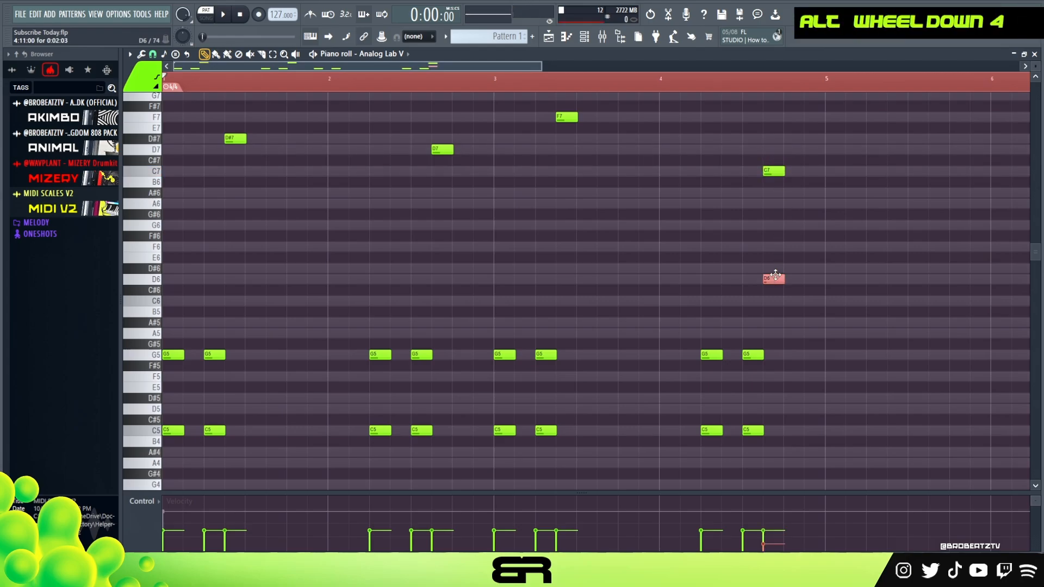
{"action": "key", "text": "space"}
Raise the velocity of all the notes and play the four-bar pattern
{"action": "scroll", "coordinate": [797, 274], "scroll_direction": "up", "scroll_amount": 7, "text": "alt"}
{"action": "key", "text": "space"}
{"action": "key", "text": "space"}
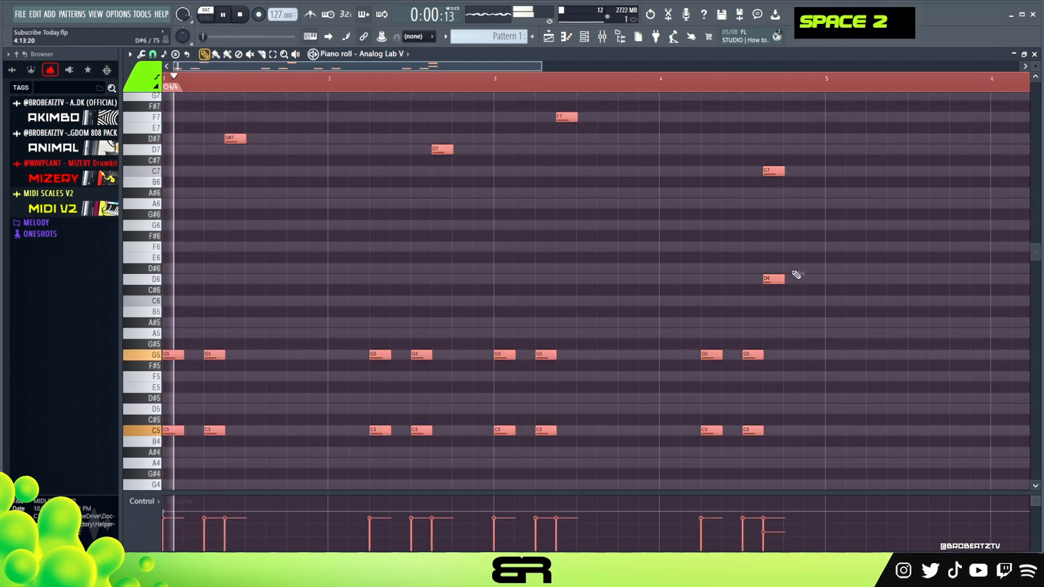
{"action": "right_click", "coordinate": [549, 251]}
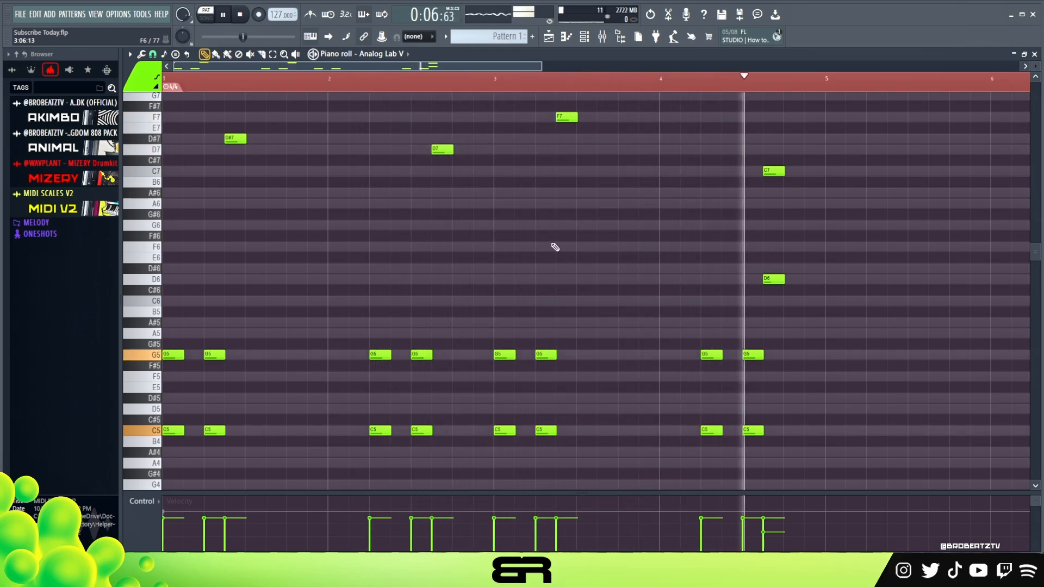
{"action": "key", "text": "space"}
Duplicate the whole four-bar pattern so the copy starts at bar 5
{"action": "key", "text": "ctrl+a"}
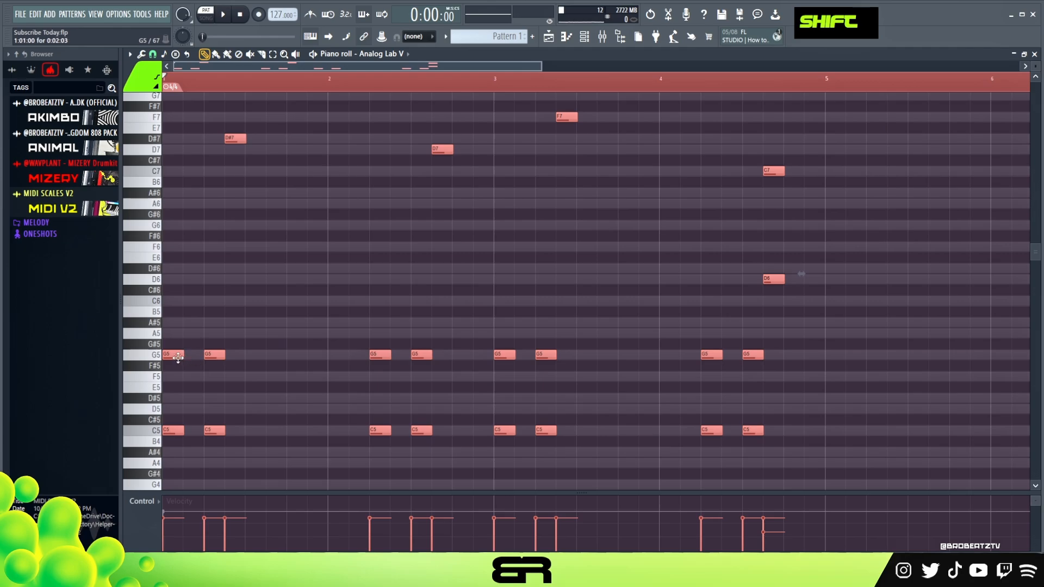
{"action": "left_click_drag", "start_coordinate": [178, 357], "coordinate": [840, 357]}
{"action": "scroll", "coordinate": [836, 300], "scroll_direction": "down", "scroll_amount": 2}
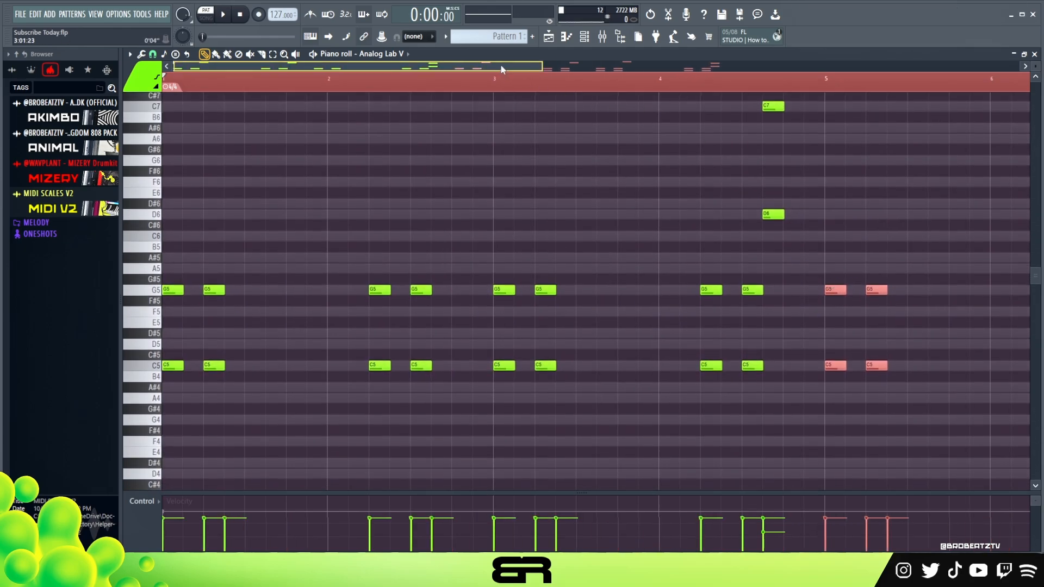
Transpose the copied melody notes from bar 5 onward down five semitones
{"action": "left_click_drag", "start_coordinate": [500, 67], "coordinate": [626, 68]}
{"action": "key", "text": "shift+Down"}
{"action": "key", "text": "shift+Down"}
{"action": "key", "text": "shift+Down"}
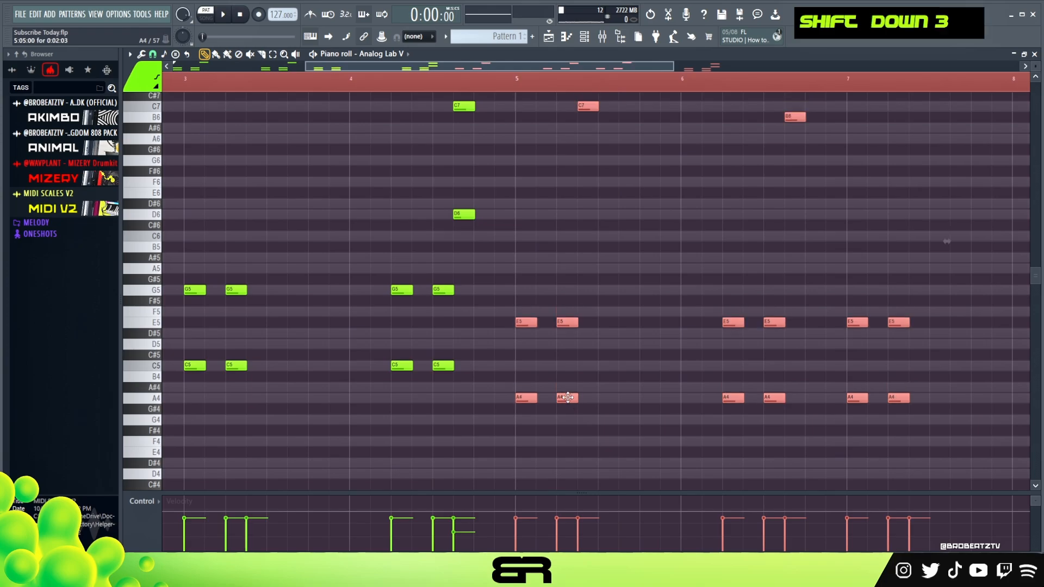
{"action": "key", "text": "shift+Down"}
{"action": "key", "text": "shift+Down"}
Play the pattern from bar 4 to hear the transition into the transposed section
{"action": "double_click", "coordinate": [354, 87]}
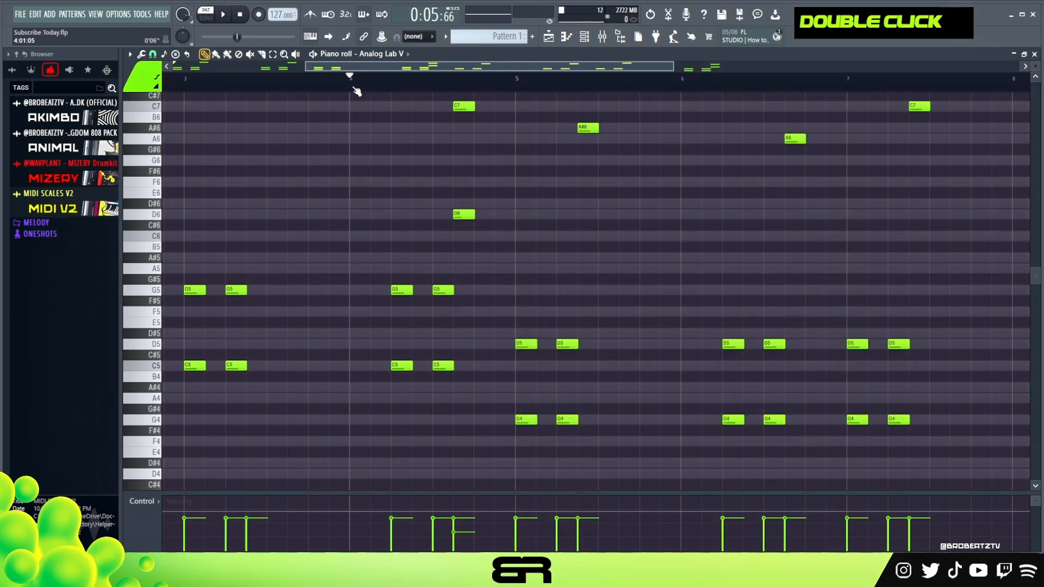
{"action": "key", "text": "space"}
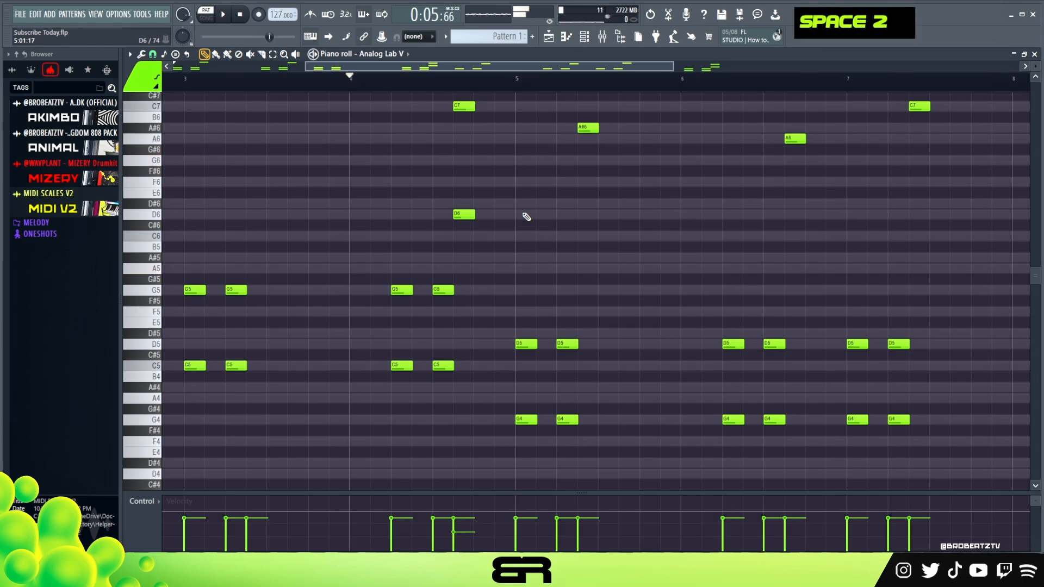
{"action": "right_click", "coordinate": [526, 216], "text": "ctrl"}
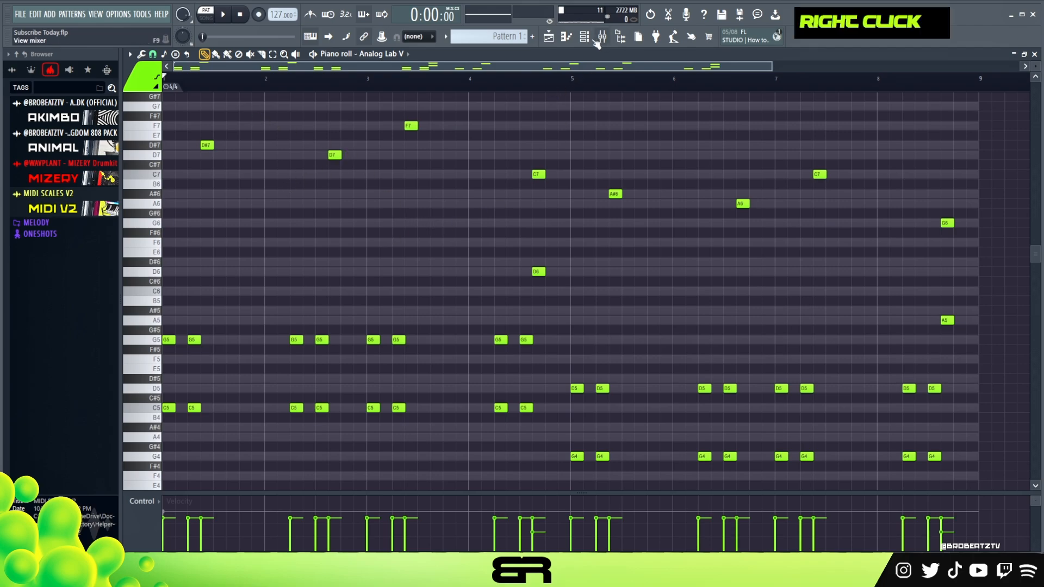
Open the Computer Tape instrument from the channel rack and audition its sound with a few notes
{"action": "right_click", "coordinate": [596, 42]}
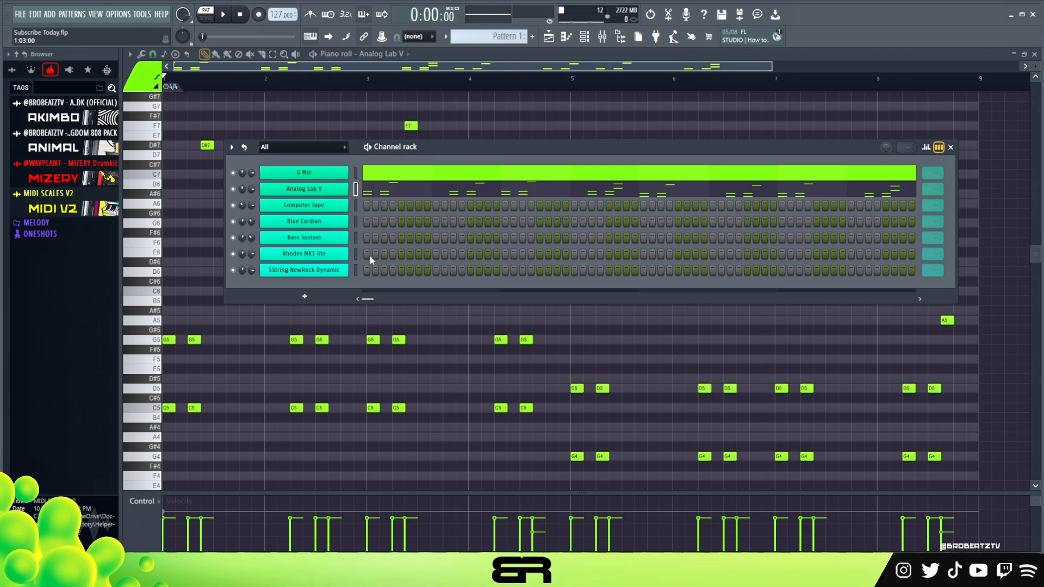
{"action": "left_click", "coordinate": [296, 208]}
{"action": "left_click_drag", "start_coordinate": [409, 163], "coordinate": [498, 110]}
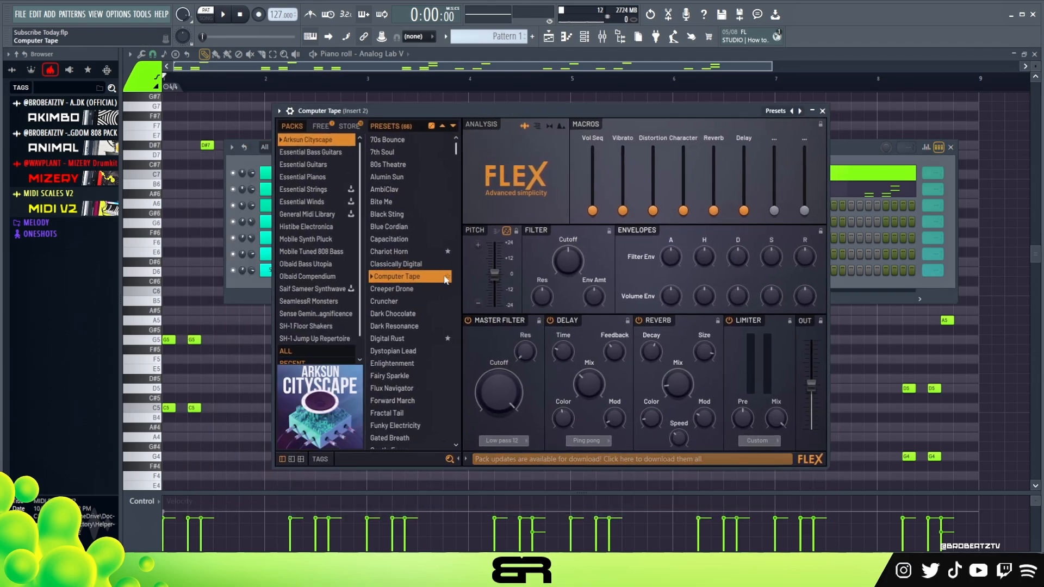
{"action": "key", "text": "s"}
{"action": "key", "text": "g"}
{"action": "key", "text": "e"}
{"action": "key", "text": "r"}
{"action": "key", "text": "h"}
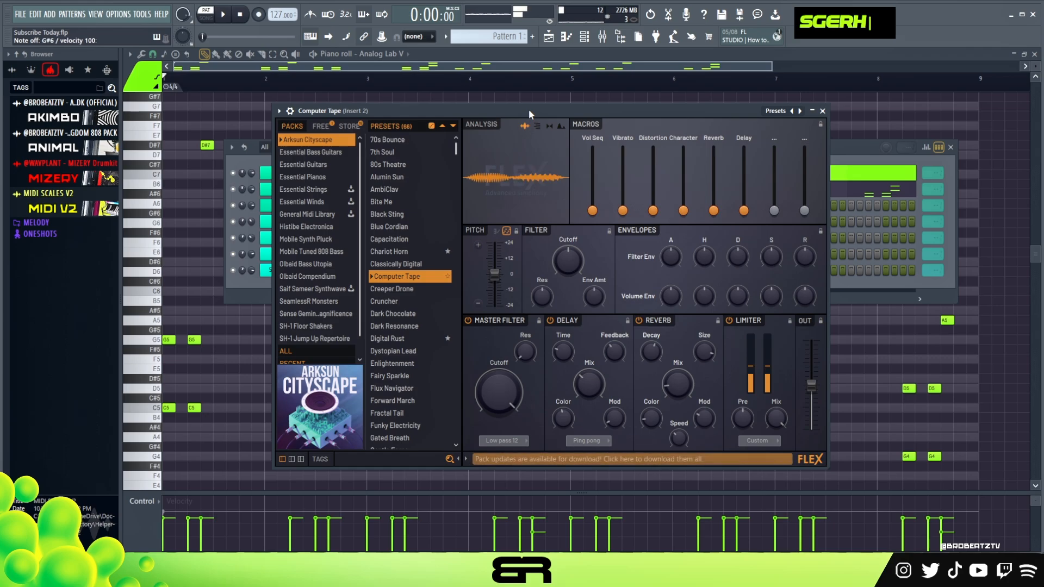
{"action": "key", "text": "c"}
{"action": "key", "text": "j"}
Open the piano roll of the Computer Tape channel and place a C5 note at the start of bar 1
{"action": "left_click", "coordinate": [849, 163]}
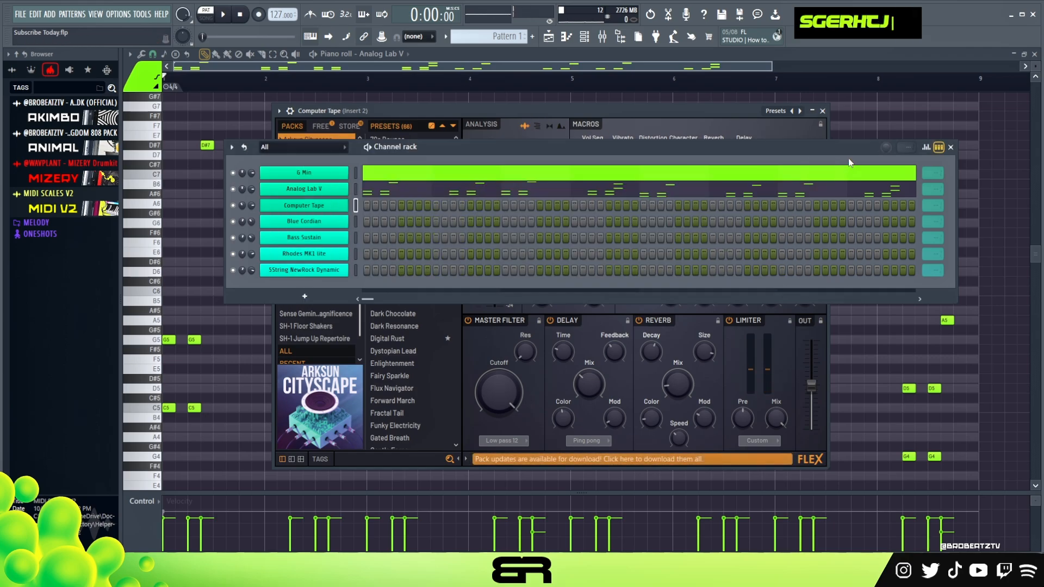
{"action": "right_click", "coordinate": [324, 208]}
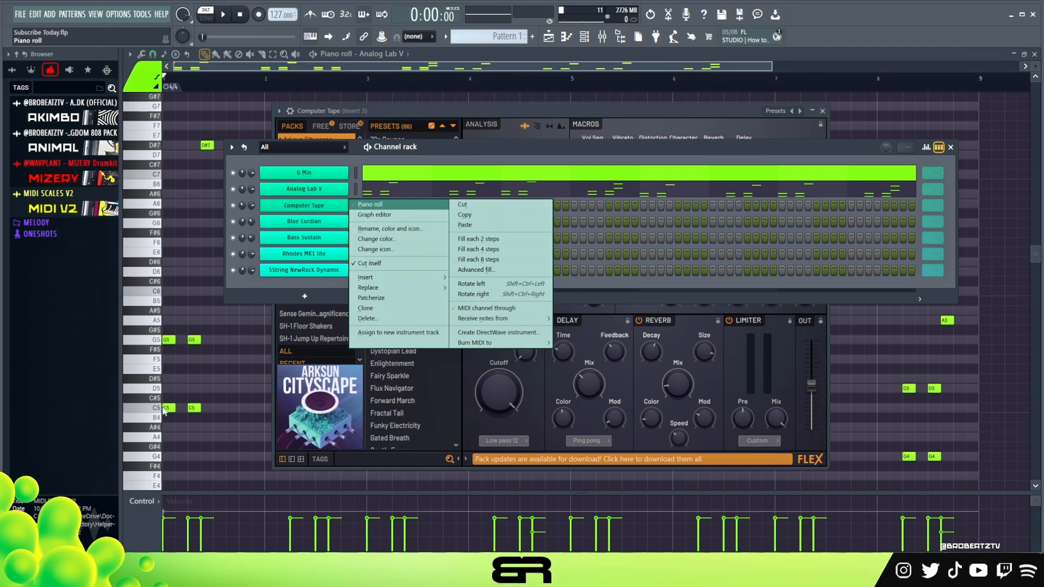
{"action": "left_click", "coordinate": [375, 205]}
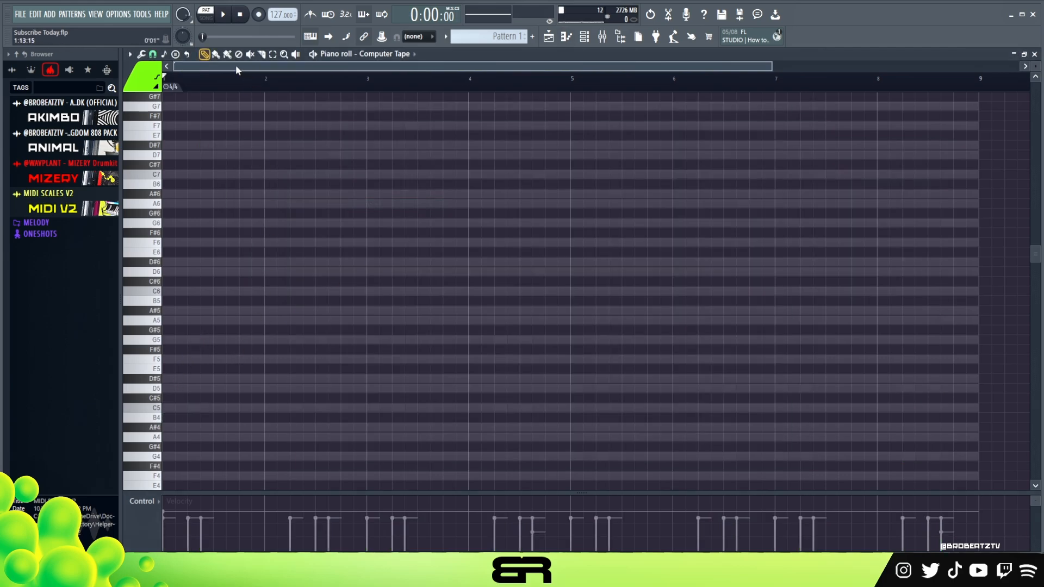
{"action": "scroll", "coordinate": [237, 69], "scroll_direction": "up", "scroll_amount": 2}
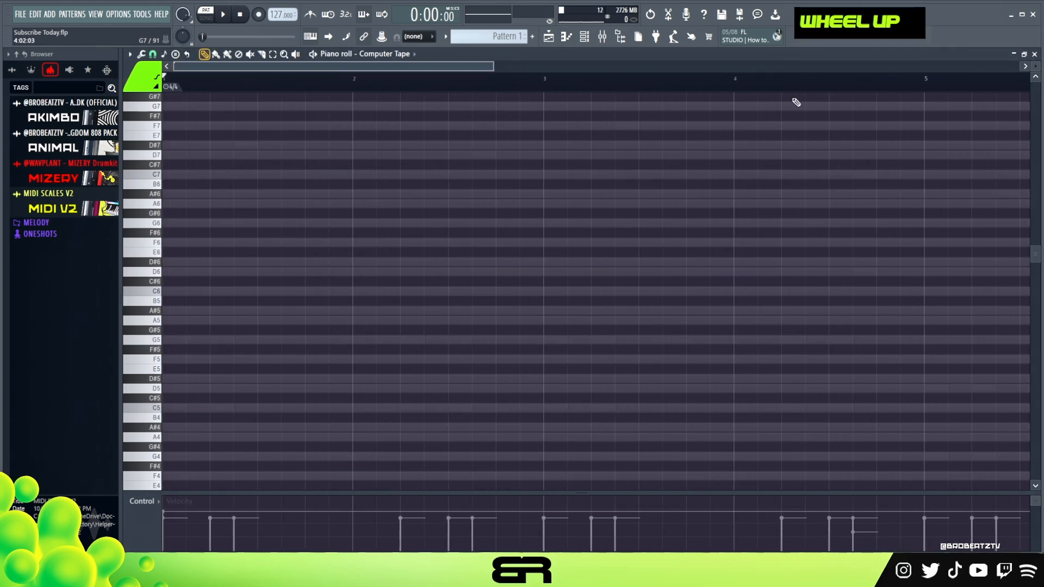
{"action": "scroll", "coordinate": [1036, 67], "scroll_direction": "up", "scroll_amount": 3}
{"action": "scroll", "coordinate": [478, 316], "scroll_direction": "down", "scroll_amount": 1}
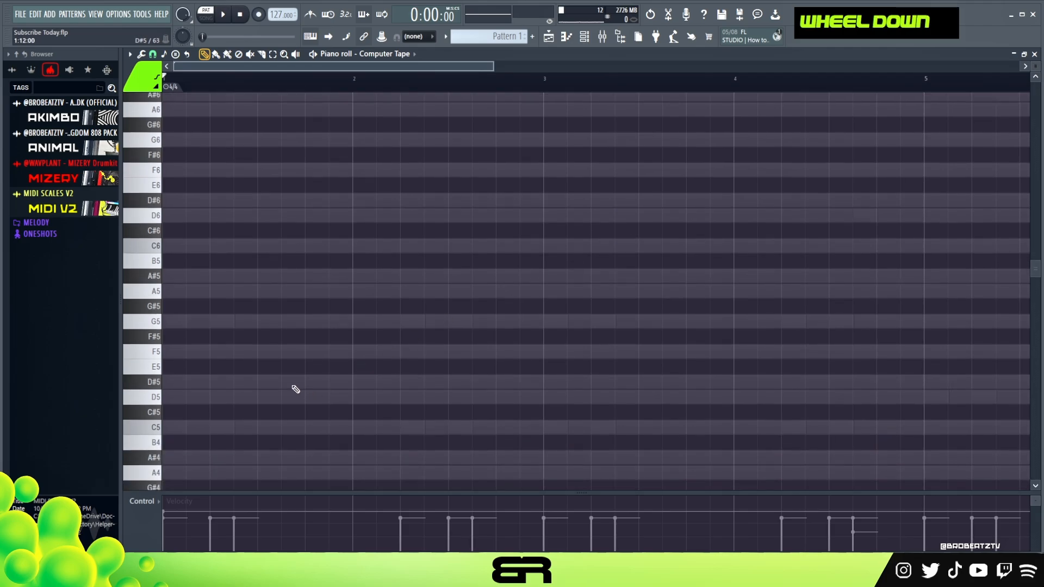
{"action": "scroll", "coordinate": [298, 387], "scroll_direction": "down", "scroll_amount": 1}
{"action": "left_click", "coordinate": [189, 387]}
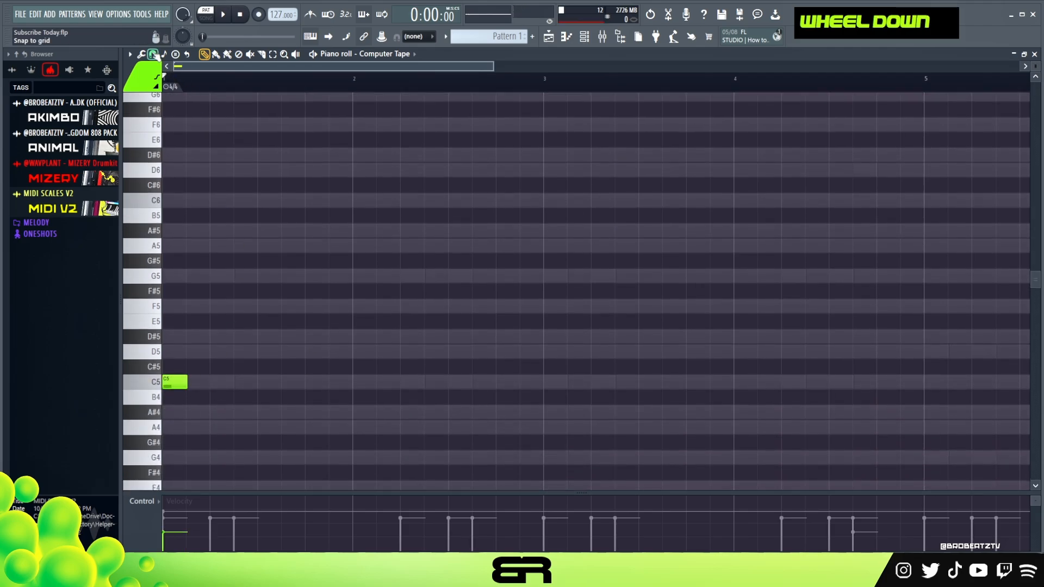
Change the piano roll's snap resolution and raise the velocity of the C5 note
{"action": "left_click", "coordinate": [154, 54]}
{"action": "left_click", "coordinate": [171, 178]}
{"action": "right_click", "coordinate": [239, 405]}
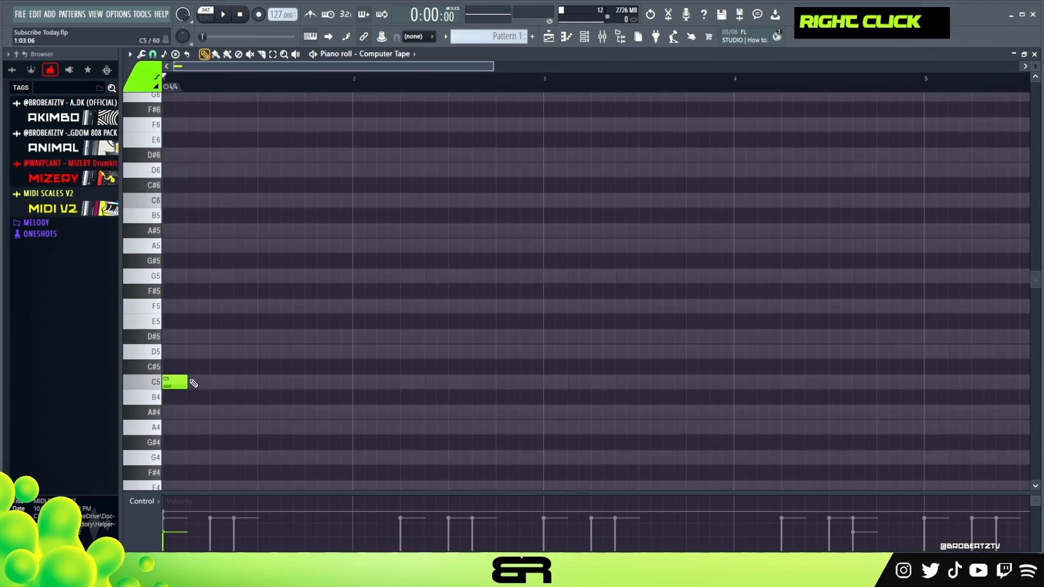
{"action": "key", "text": "ctrl+a"}
{"action": "scroll", "coordinate": [205, 407], "scroll_direction": "up", "scroll_amount": 2}
{"action": "key", "text": "space"}
{"action": "key", "text": "space"}
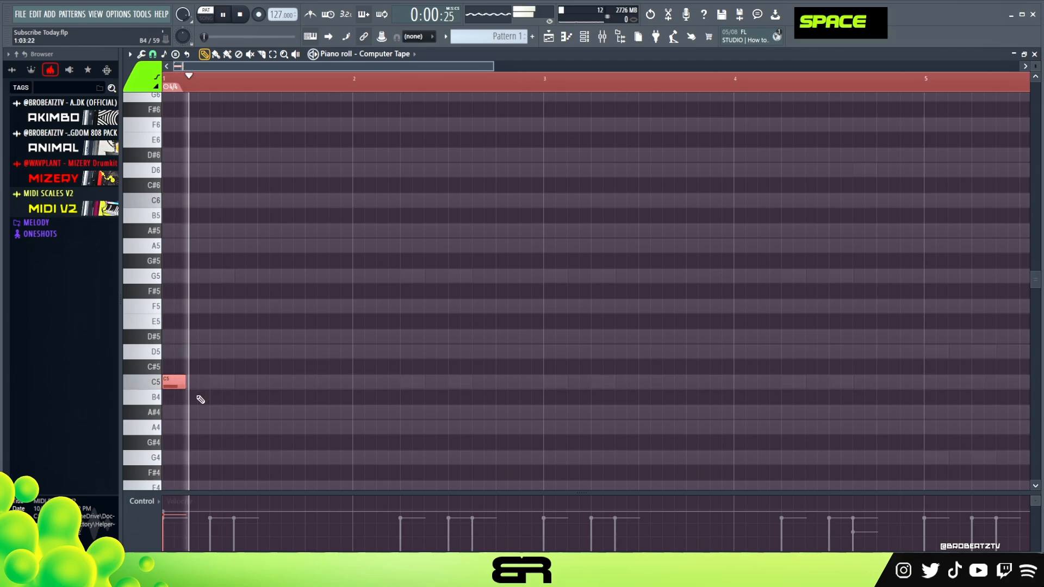
Lengthen the C5 note and add overlapping G5, D6 and D#6 notes in the first half of bar 1, checking by playback
{"action": "left_click", "coordinate": [185, 383], "text": "ctrl"}
{"action": "left_click_drag", "start_coordinate": [178, 382], "coordinate": [239, 169]}
{"action": "key", "text": "space"}
{"action": "key", "text": "space"}
{"action": "key", "text": "space"}
{"action": "key", "text": "space"}
{"action": "key", "text": "space"}
{"action": "key", "text": "space"}
{"action": "left_click", "coordinate": [196, 274], "text": "ctrl"}
{"action": "key", "text": "space"}
{"action": "key", "text": "space"}
{"action": "key", "text": "space"}
{"action": "key", "text": "space"}
{"action": "key", "text": "space"}
{"action": "key", "text": "space"}
{"action": "left_click_drag", "start_coordinate": [239, 169], "coordinate": [263, 155]}
{"action": "key", "text": "space"}
{"action": "key", "text": "space"}
Copy the C5, G5, D6 and D#6 notes to the second half of bar 1 and play the result
{"action": "left_click_drag", "start_coordinate": [283, 116], "coordinate": [148, 415]}
{"action": "left_click_drag", "start_coordinate": [174, 380], "coordinate": [271, 379]}
{"action": "key", "text": "space"}
{"action": "key", "text": "shift+space"}
{"action": "key", "text": "shift+space"}
{"action": "key", "text": "shift+space"}
{"action": "right_click", "coordinate": [303, 354]}
{"action": "key", "text": "space"}
{"action": "key", "text": "space"}
{"action": "right_click", "coordinate": [327, 265]}
{"action": "key", "text": "space"}
{"action": "key", "text": "space"}
Shorten the first D#6 note to half a beat and lengthen the first G5 note to one beat, checking by playback
{"action": "left_click_drag", "start_coordinate": [279, 157], "coordinate": [268, 157]}
{"action": "key", "text": "space"}
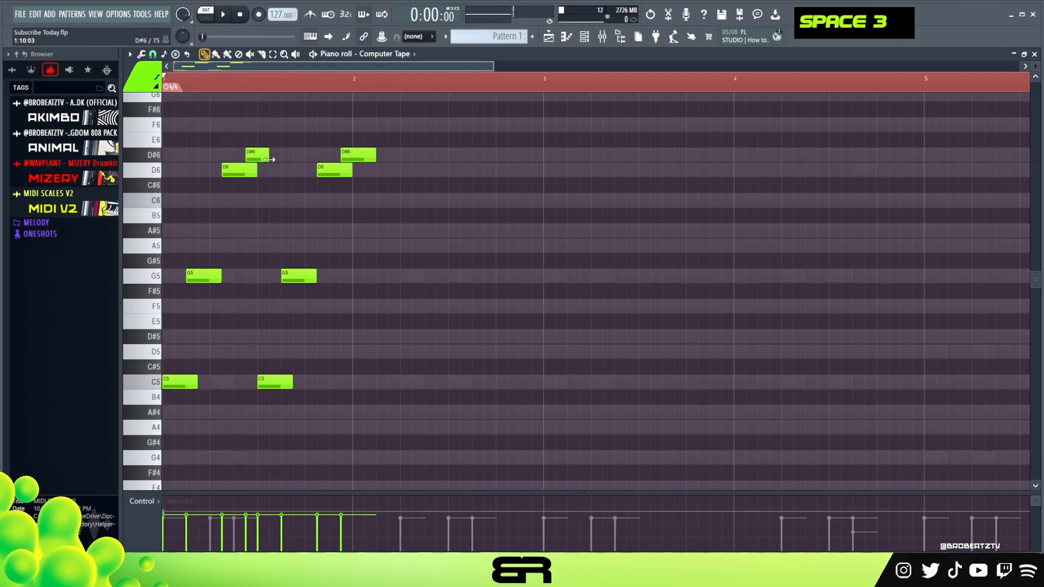
{"action": "left_click_drag", "start_coordinate": [492, 66], "coordinate": [360, 67]}
{"action": "right_click", "coordinate": [389, 116]}
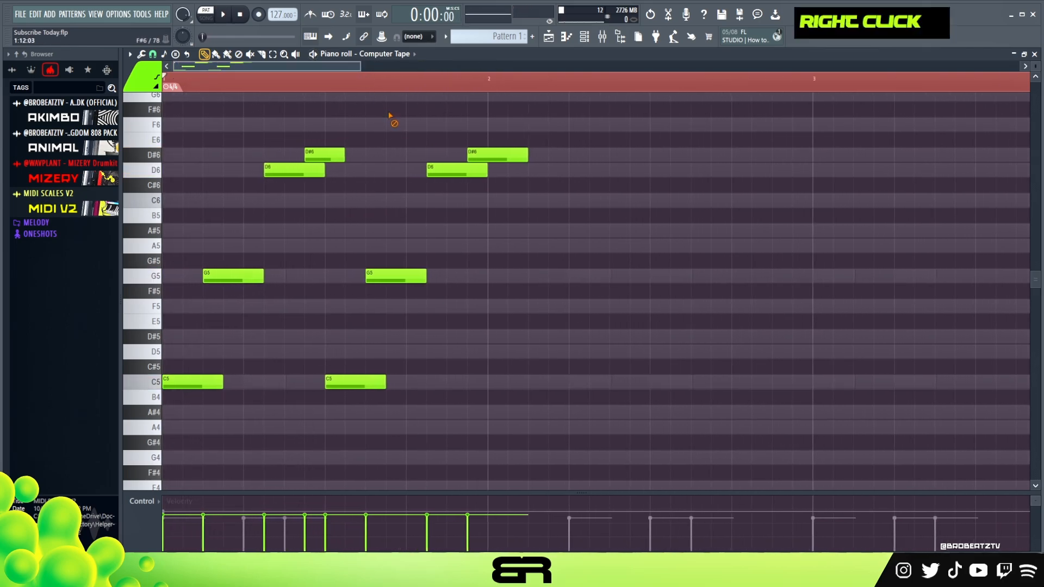
{"action": "key", "text": "space"}
{"action": "key", "text": "space"}
{"action": "left_click_drag", "start_coordinate": [269, 277], "coordinate": [284, 276]}
{"action": "key", "text": "space"}
{"action": "key", "text": "space"}
{"action": "key", "text": "space"}
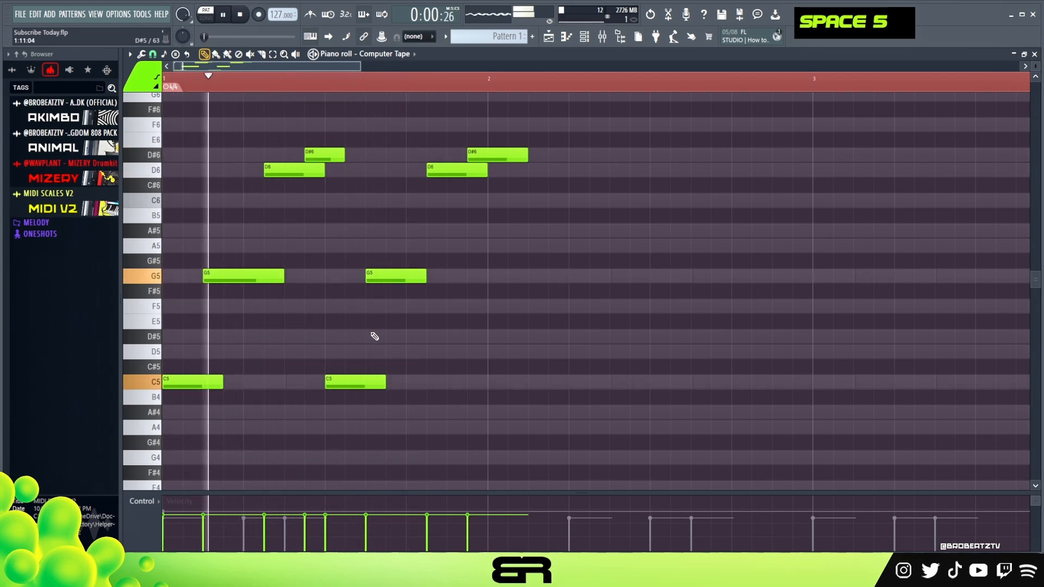
{"action": "key", "text": "space"}
{"action": "key", "text": "space"}
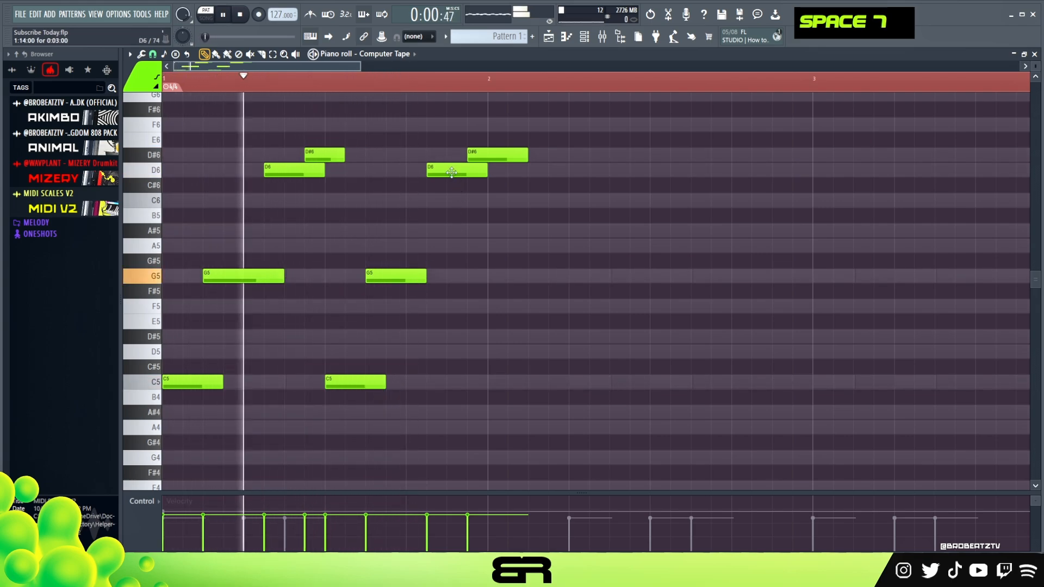
Move the second D6 note slightly earlier and replace the last D#6 note with a G5 note near the end of bar 1
{"action": "left_click_drag", "start_coordinate": [463, 169], "coordinate": [441, 170]}
{"action": "right_click", "coordinate": [490, 161]}
{"action": "key", "text": "space"}
{"action": "left_click", "coordinate": [451, 277]}
{"action": "key", "text": "space"}
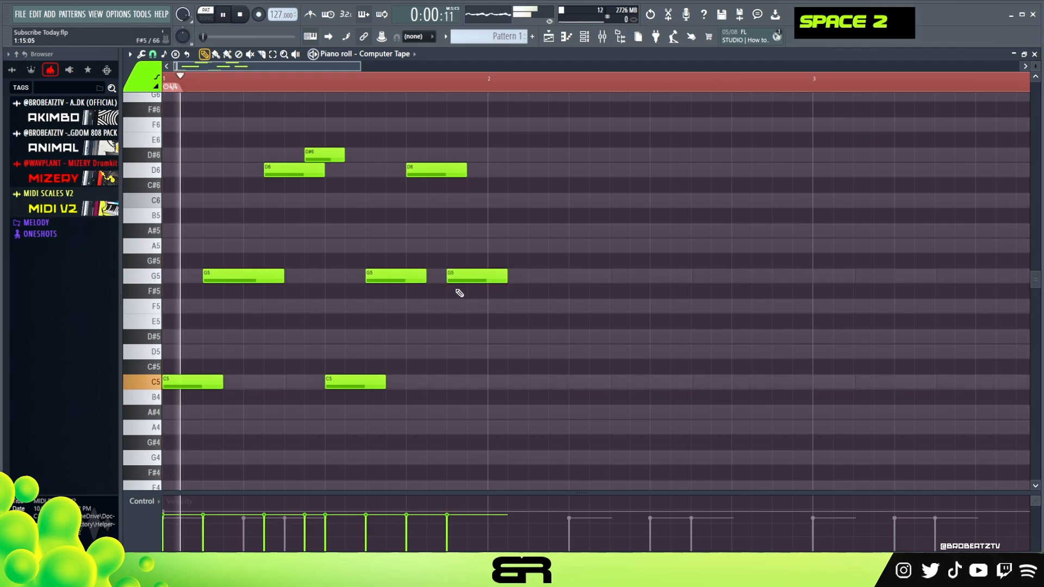
Trim the last G5 note and extend the second D6 note so both end exactly at bar 2, and play the phrase
{"action": "left_click_drag", "start_coordinate": [498, 280], "coordinate": [491, 280]}
{"action": "left_click_drag", "start_coordinate": [465, 172], "coordinate": [482, 177]}
{"action": "key", "text": "space"}
{"action": "key", "text": "space"}
{"action": "key", "text": "space"}
Copy the bar 1 phrase to bar 2 and delete the last G5 note of the copy
{"action": "left_click_drag", "start_coordinate": [472, 403], "coordinate": [217, 158]}
{"action": "left_click_drag", "start_coordinate": [196, 381], "coordinate": [508, 376]}
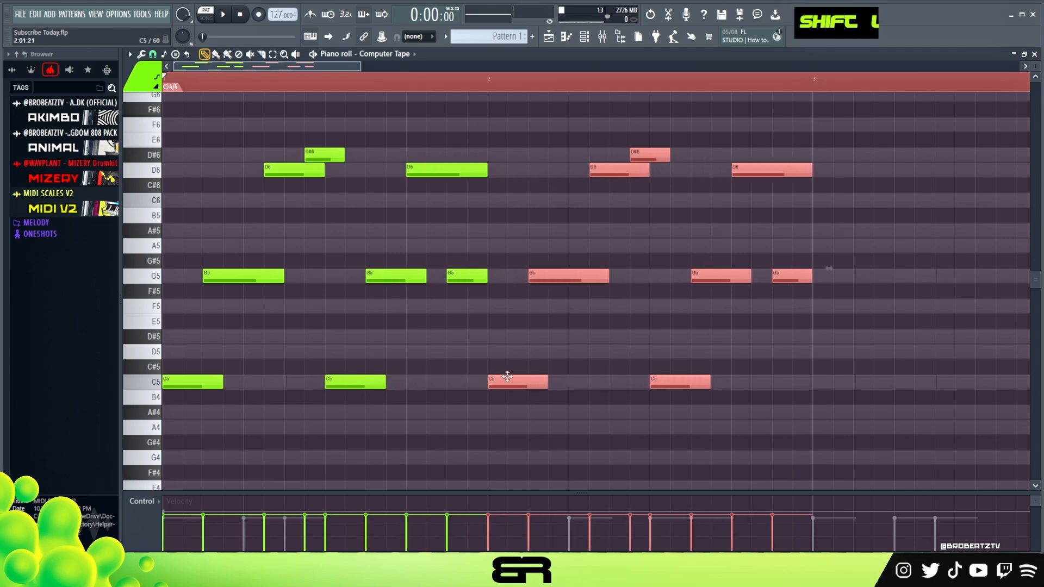
{"action": "right_click", "coordinate": [777, 345]}
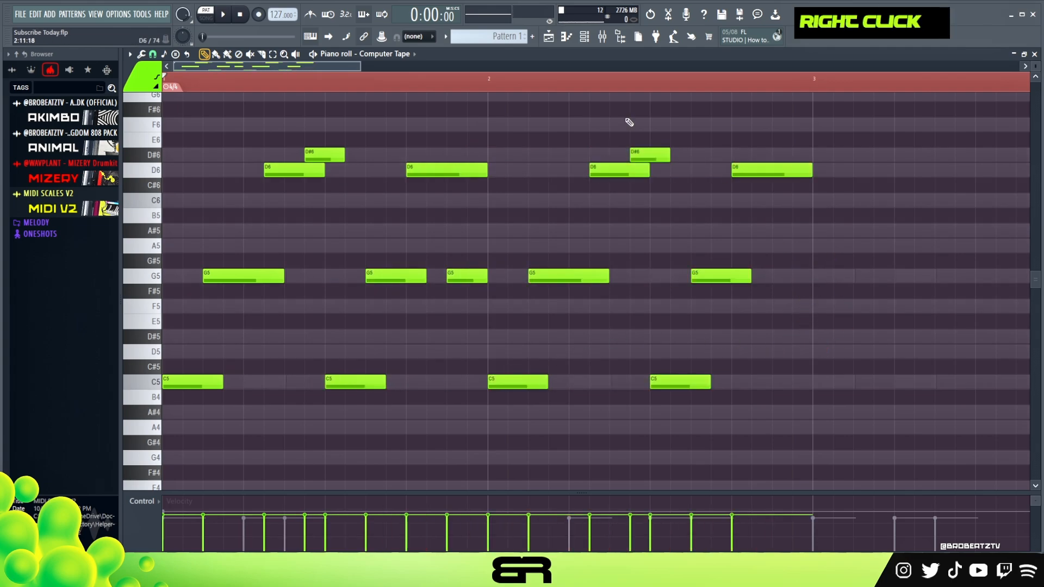
Duplicate the two-bar phrase into bars 3 and 4, and the resulting four bars into bars 5 to 8
{"action": "left_click_drag", "start_coordinate": [362, 66], "coordinate": [541, 90]}
{"action": "mouse_move", "coordinate": [495, 117]}
{"action": "left_mouse_down"}
{"action": "mouse_move", "coordinate": [343, 261]}
{"action": "mouse_move", "coordinate": [165, 403]}
{"action": "mouse_move", "coordinate": [511, 389]}
{"action": "left_mouse_up"}
{"action": "key", "text": "ctrl+a"}
{"action": "left_click_drag", "start_coordinate": [177, 385], "coordinate": [833, 378]}
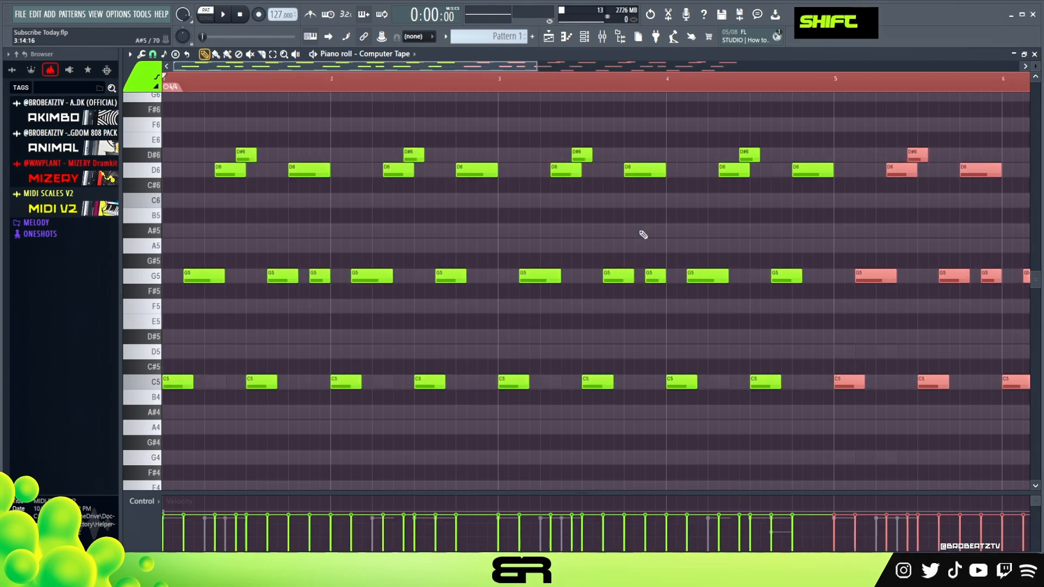
{"action": "left_click", "coordinate": [584, 37]}
{"action": "right_click", "coordinate": [435, 117]}
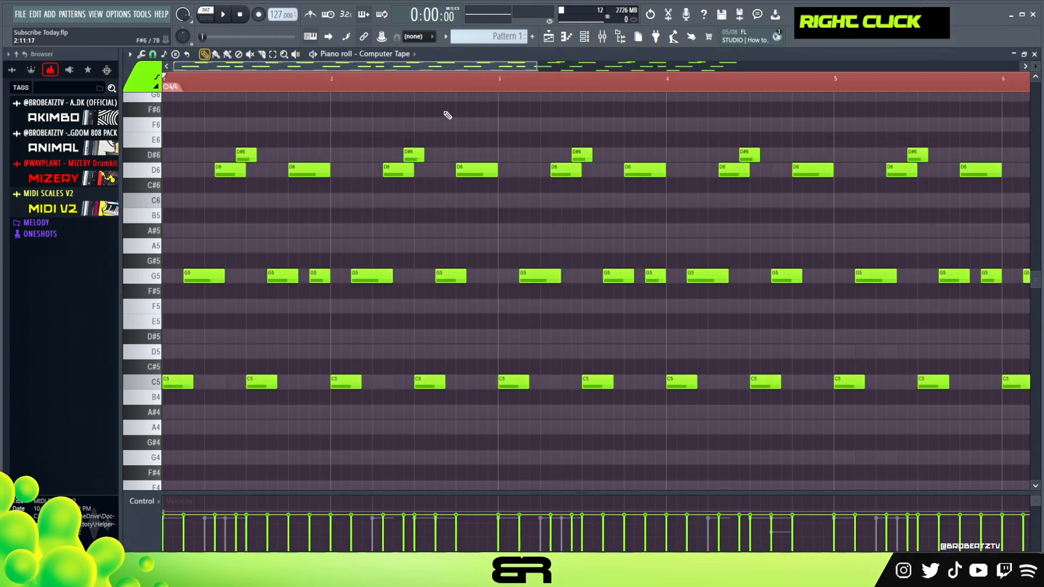
Transpose the Computer Tape notes in bars 5 to 8 down five semitones and play the eight-bar pattern
{"action": "scroll", "coordinate": [583, 90], "scroll_direction": "down", "scroll_amount": 4}
{"action": "left_click_drag", "start_coordinate": [956, 116], "coordinate": [508, 406]}
{"action": "key", "text": "shift+Down"}
{"action": "key", "text": "shift+Down"}
{"action": "key", "text": "shift+Down"}
{"action": "key", "text": "shift+Down"}
{"action": "key", "text": "shift+Down"}
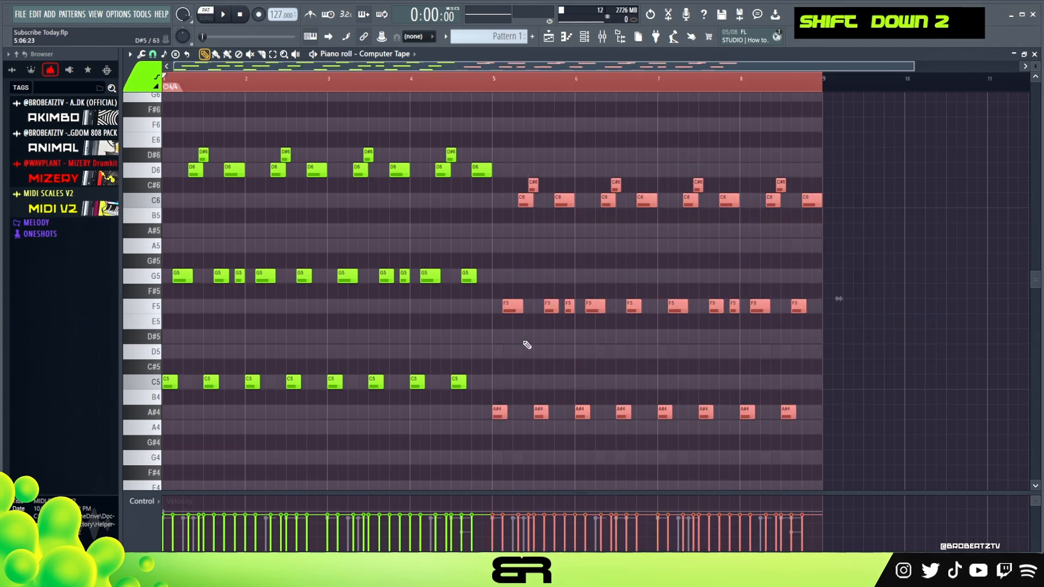
{"action": "right_click", "coordinate": [506, 322]}
{"action": "left_click_drag", "start_coordinate": [555, 473], "coordinate": [498, 449]}
{"action": "key", "text": "space"}
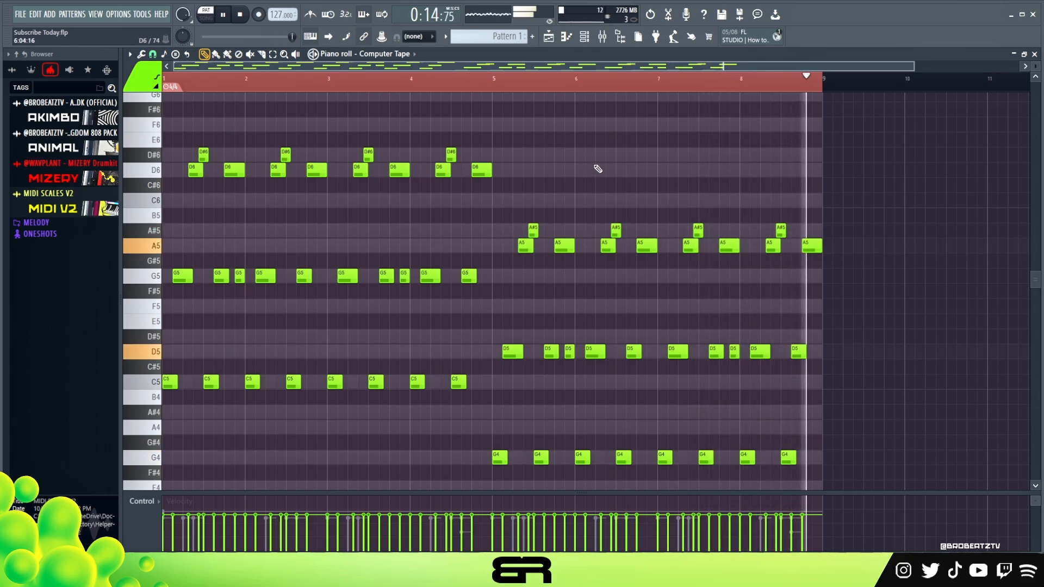
{"action": "key", "text": "space"}
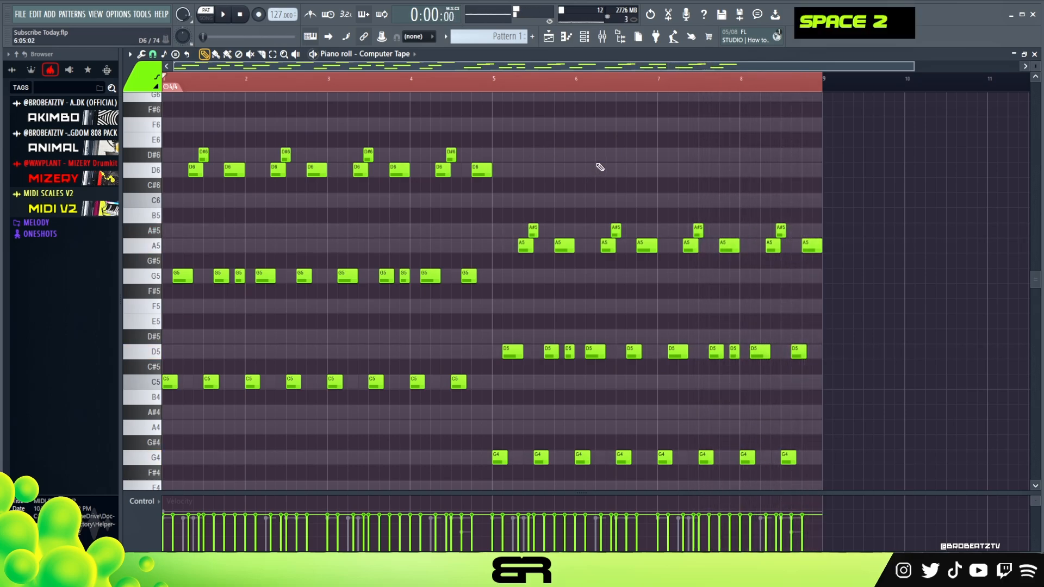
Open the Blue Cordian instrument from the channel rack and audition its sound
{"action": "left_click", "coordinate": [585, 39]}
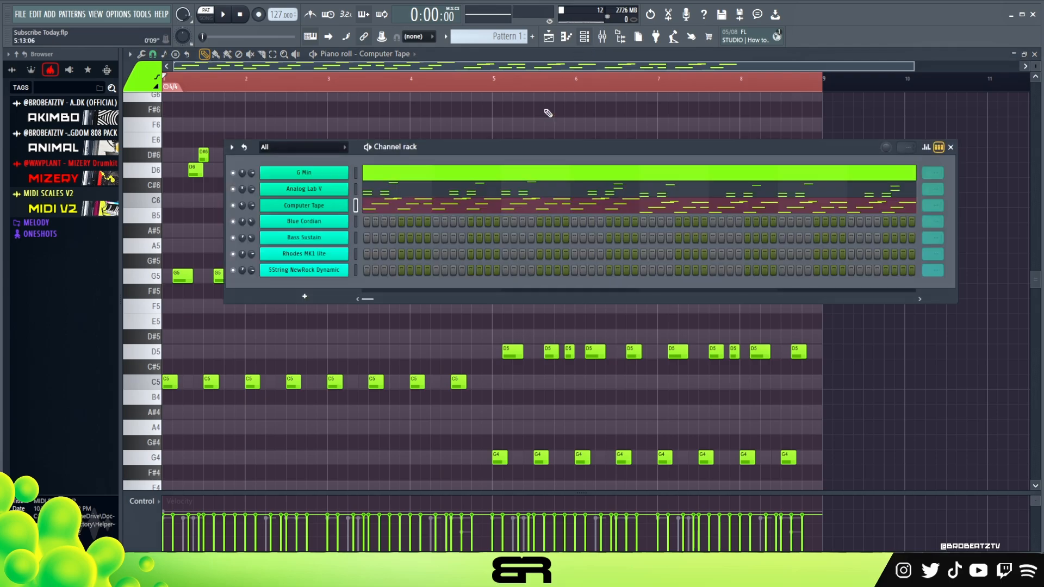
{"action": "mouse_move", "coordinate": [508, 152]}
{"action": "left_mouse_down"}
{"action": "mouse_move", "coordinate": [487, 161]}
{"action": "mouse_move", "coordinate": [485, 151]}
{"action": "mouse_move", "coordinate": [494, 162]}
{"action": "left_mouse_up"}
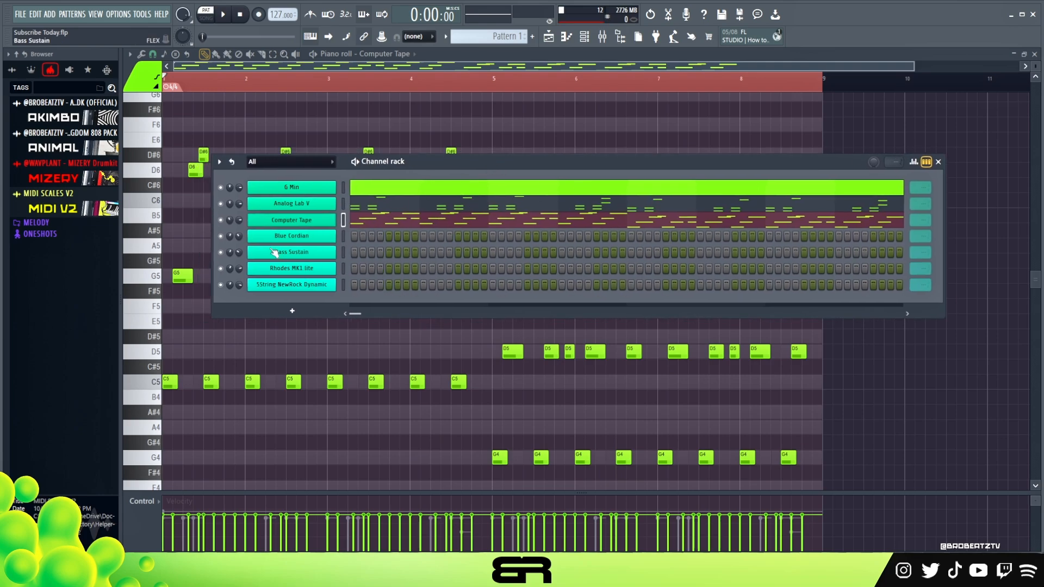
{"action": "left_click", "coordinate": [314, 236]}
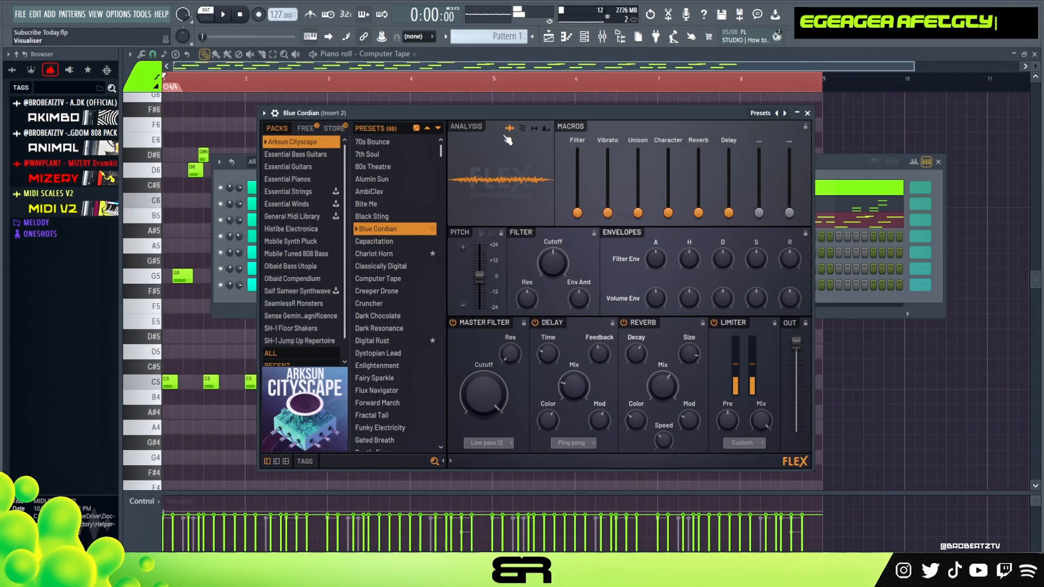
Open the piano roll of the Blue Cordian channel
{"action": "left_click", "coordinate": [821, 156]}
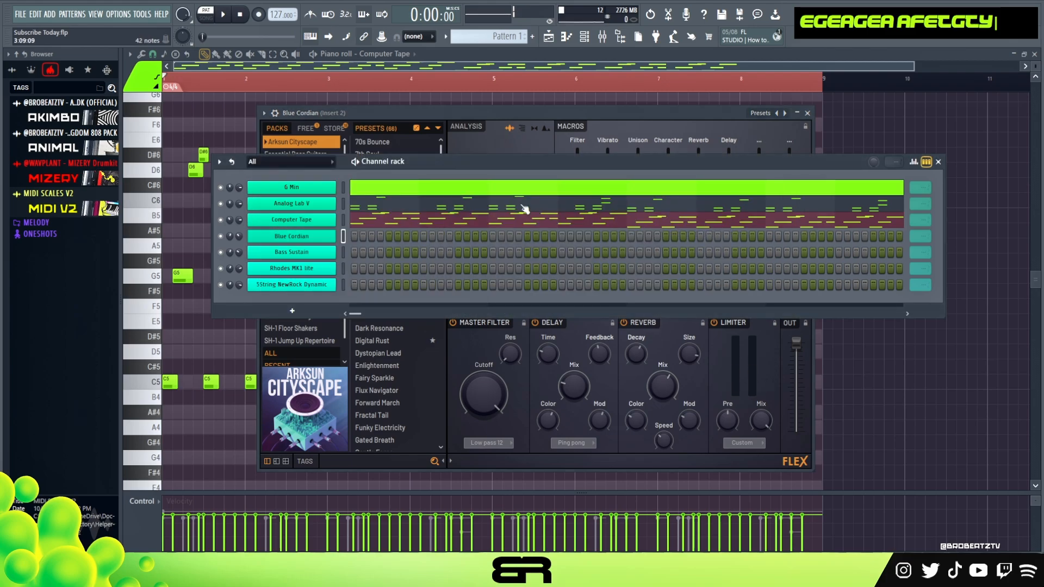
{"action": "right_click", "coordinate": [330, 236]}
{"action": "left_click", "coordinate": [375, 234]}
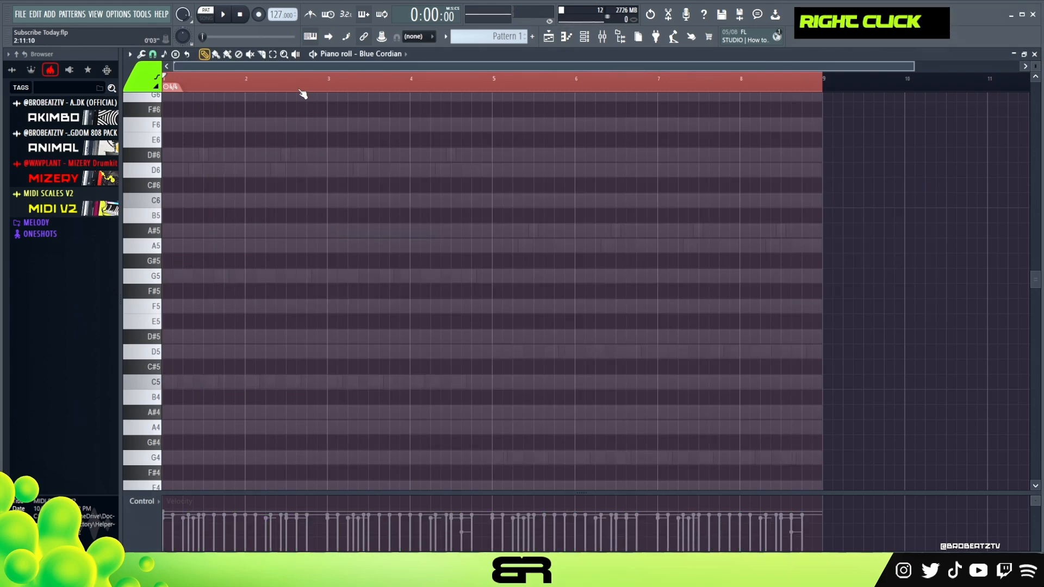
{"action": "scroll", "coordinate": [308, 70], "scroll_direction": "up", "scroll_amount": 3}
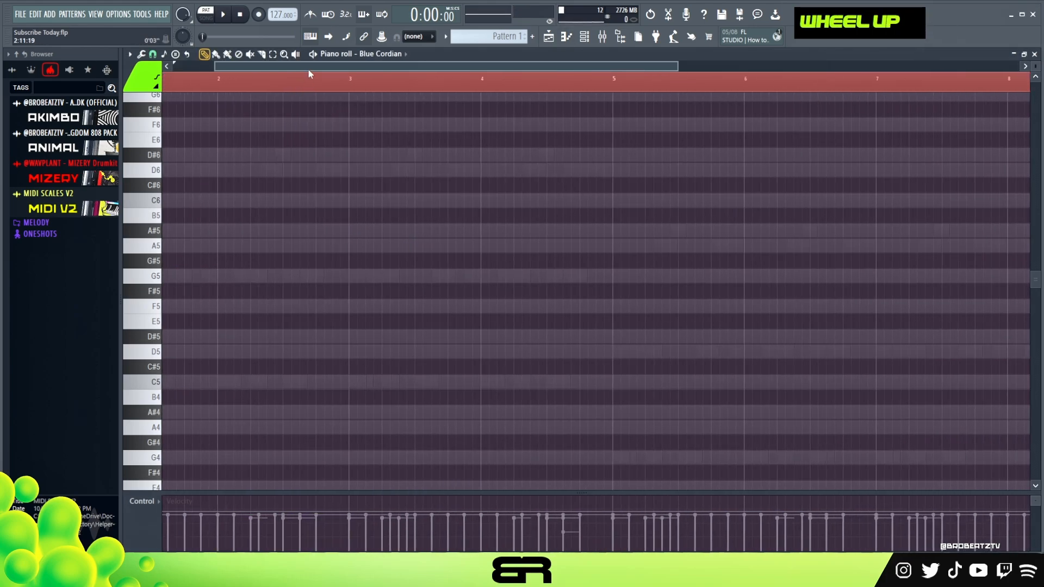
Clear the time selection and set the piano roll's snap to 1/6 beat
{"action": "double_click", "coordinate": [199, 92]}
{"action": "left_click", "coordinate": [152, 54]}
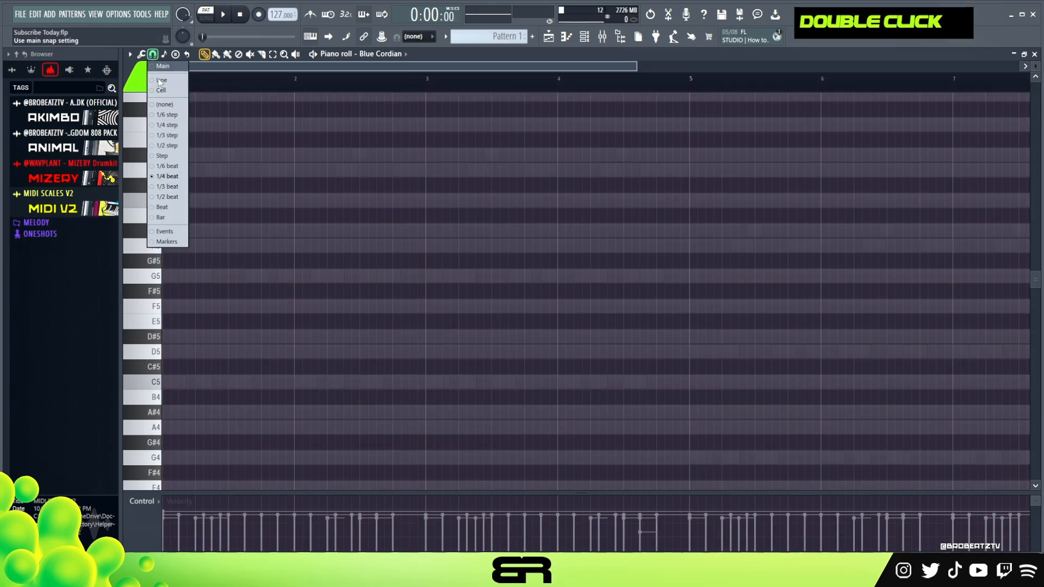
{"action": "left_click", "coordinate": [172, 169]}
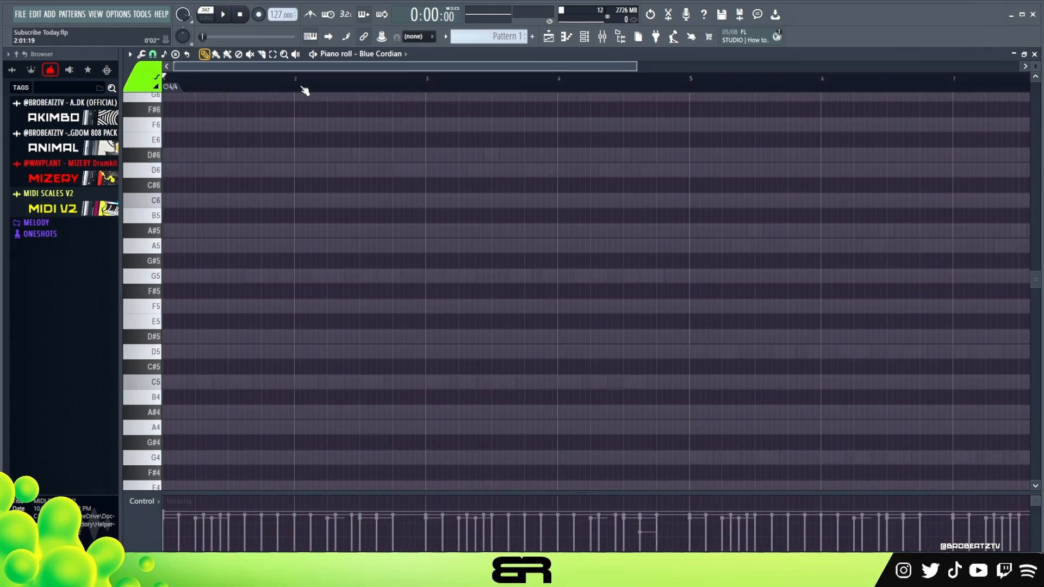
{"action": "double_click", "coordinate": [300, 82]}
{"action": "scroll", "coordinate": [301, 80], "scroll_direction": "up", "scroll_amount": 2}
{"action": "left_click_drag", "start_coordinate": [301, 66], "coordinate": [255, 67]}
{"action": "left_click_drag", "start_coordinate": [197, 80], "coordinate": [164, 81]}
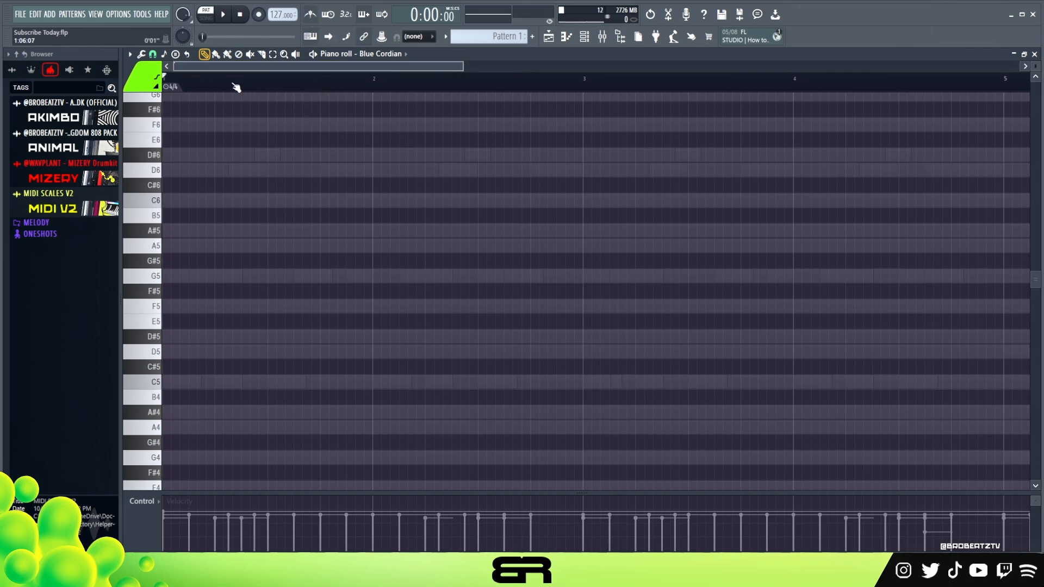
Play the opening bar of the pattern twice to hear where the Blue Cordian part can enter
{"action": "key", "text": "space"}
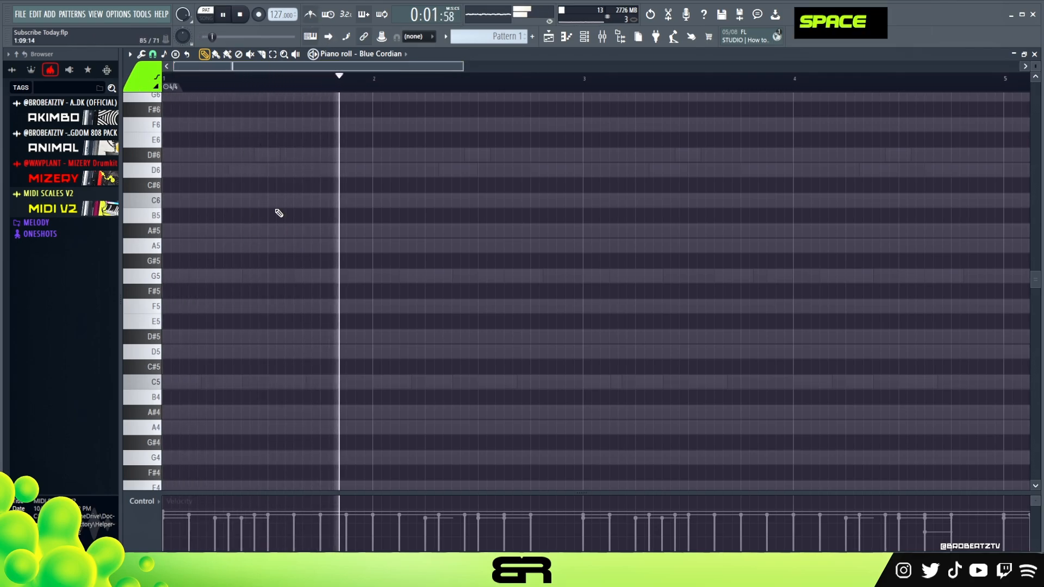
{"action": "key", "text": "space"}
{"action": "key", "text": "space"}
{"action": "key", "text": "space"}
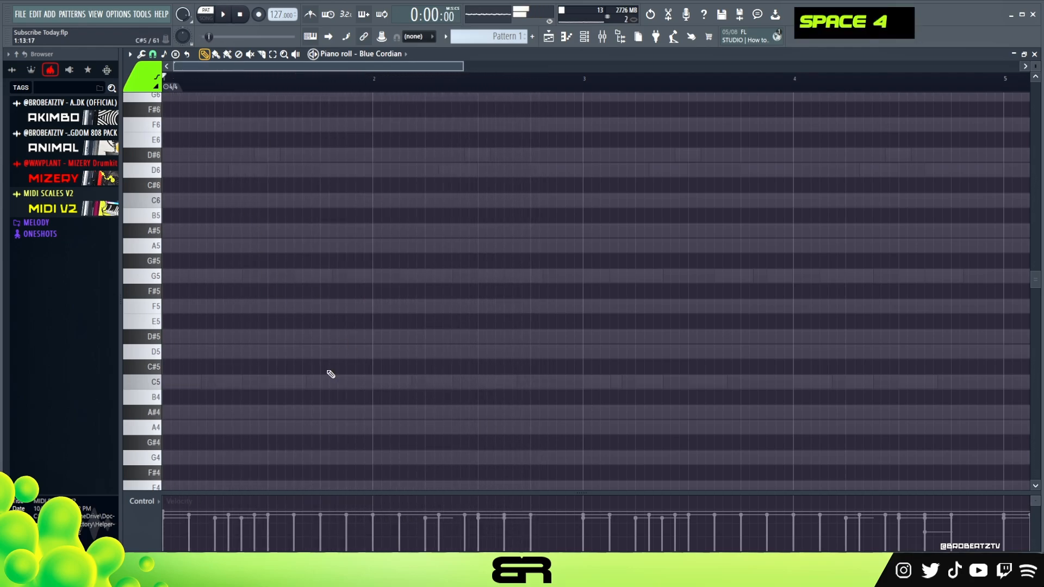
Draw a short C5 note late in bar 1 and a G5 note directly after it
{"action": "left_click", "coordinate": [323, 384]}
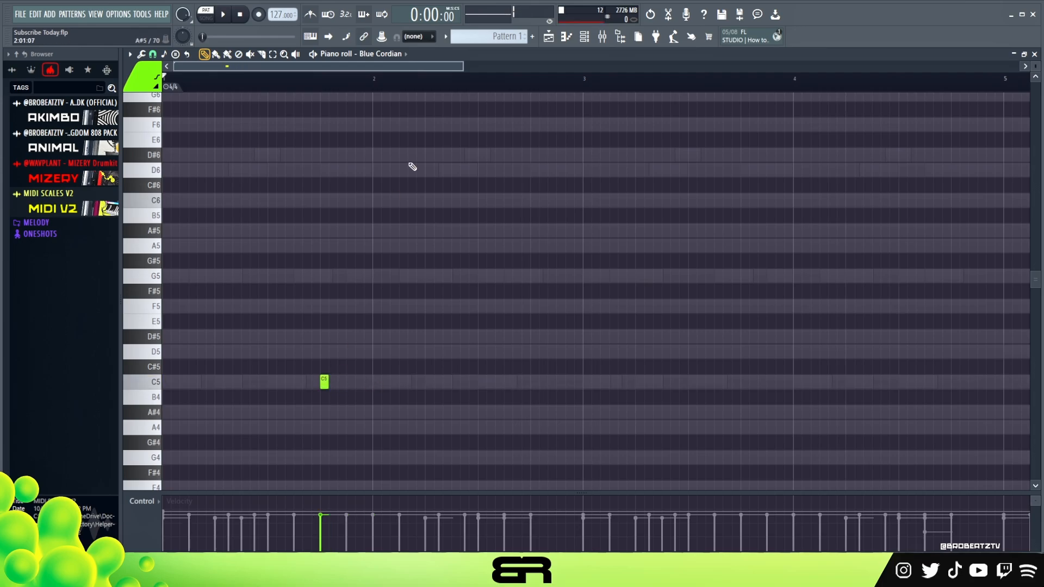
{"action": "left_click_drag", "start_coordinate": [453, 66], "coordinate": [382, 84]}
{"action": "left_click_drag", "start_coordinate": [410, 328], "coordinate": [381, 384]}
{"action": "key", "text": "shift+Up"}
{"action": "key", "text": "shift+Up"}
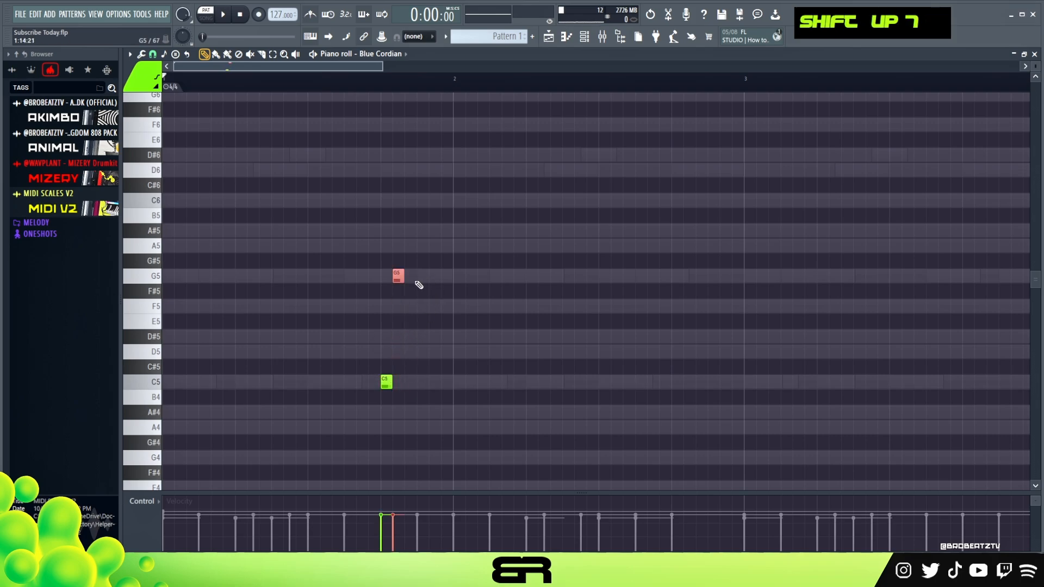
{"action": "right_click", "coordinate": [435, 310]}
{"action": "scroll", "coordinate": [444, 320], "scroll_direction": "up", "scroll_amount": 1}
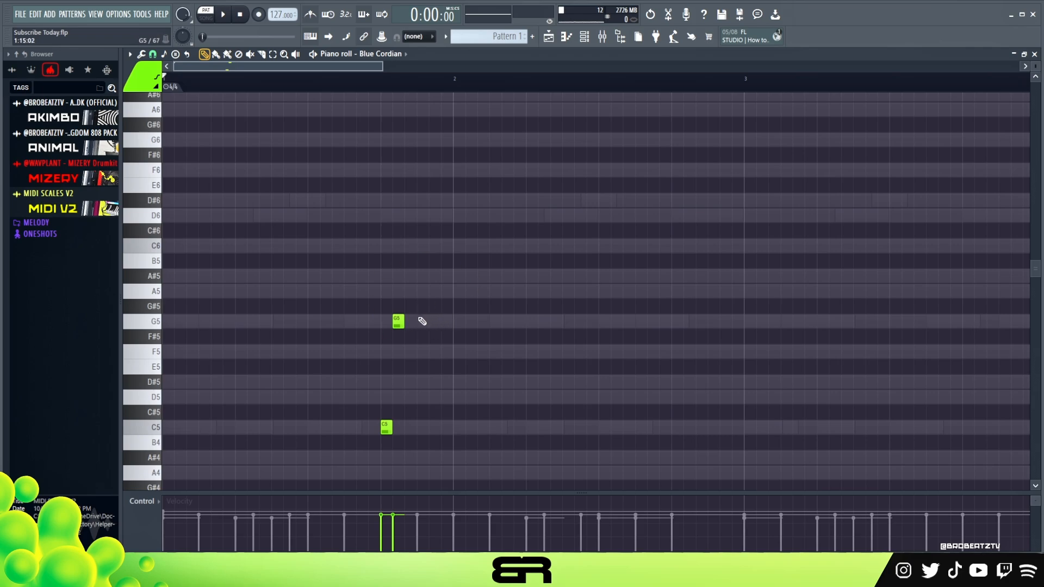
Extend the rising run with consecutive D6, D#6 and G6 notes before bar 2
{"action": "left_click", "coordinate": [398, 398], "text": "ctrl"}
{"action": "key", "text": "ctrl+Up"}
{"action": "left_click_drag", "start_coordinate": [410, 215], "coordinate": [423, 203]}
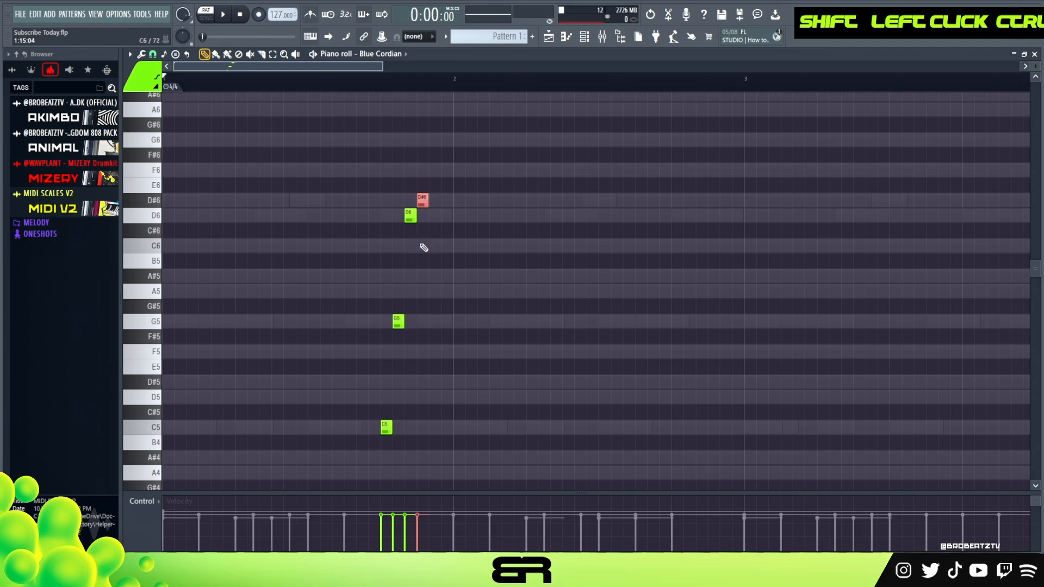
{"action": "left_click", "coordinate": [433, 140]}
{"action": "scroll", "coordinate": [434, 163], "scroll_direction": "up", "scroll_amount": 1}
{"action": "left_click", "coordinate": [434, 185], "text": "ctrl"}
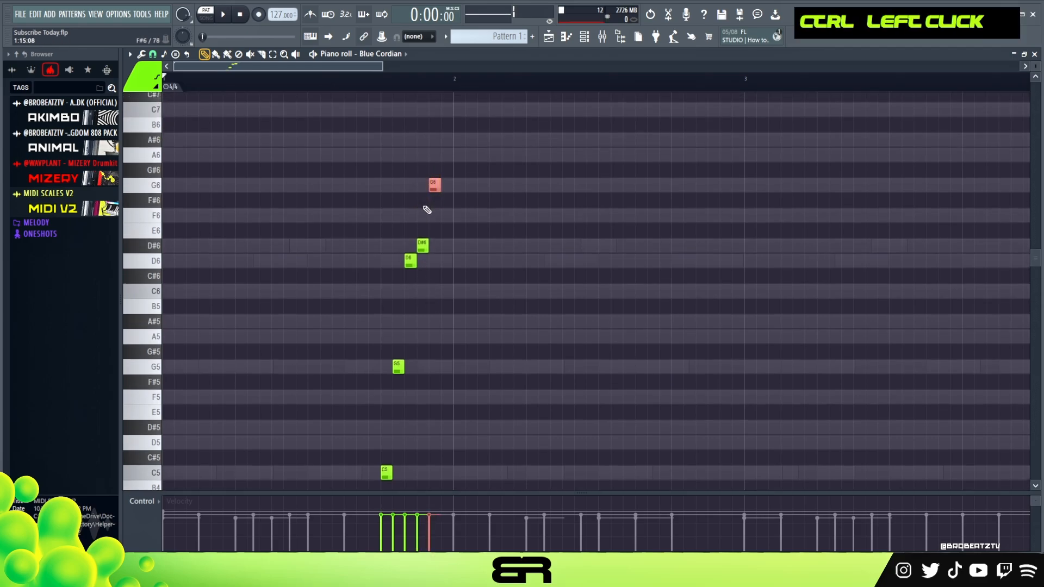
Try the run's G6 note an octave lower
{"action": "key", "text": "ctrl+Down"}
{"action": "key", "text": "ctrl+Up"}
{"action": "key", "text": "ctrl+Down"}
{"action": "key", "text": "ctrl+Up"}
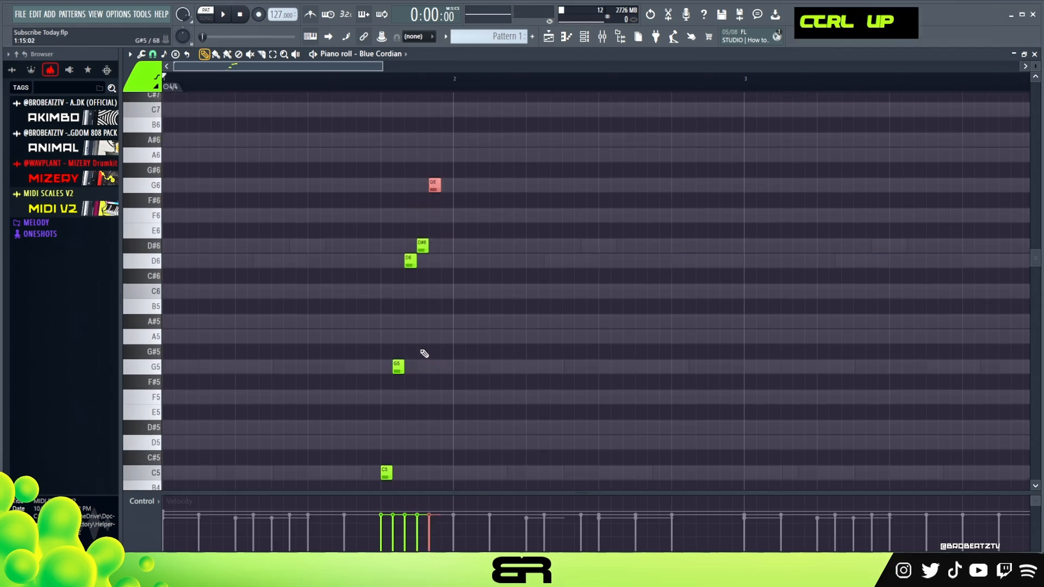
Finish the run with a C7 note ending bar 1 and a D7 note starting bar 2, and play it
{"action": "left_click", "coordinate": [410, 261], "text": "ctrl"}
{"action": "left_click_drag", "start_coordinate": [410, 261], "coordinate": [434, 267]}
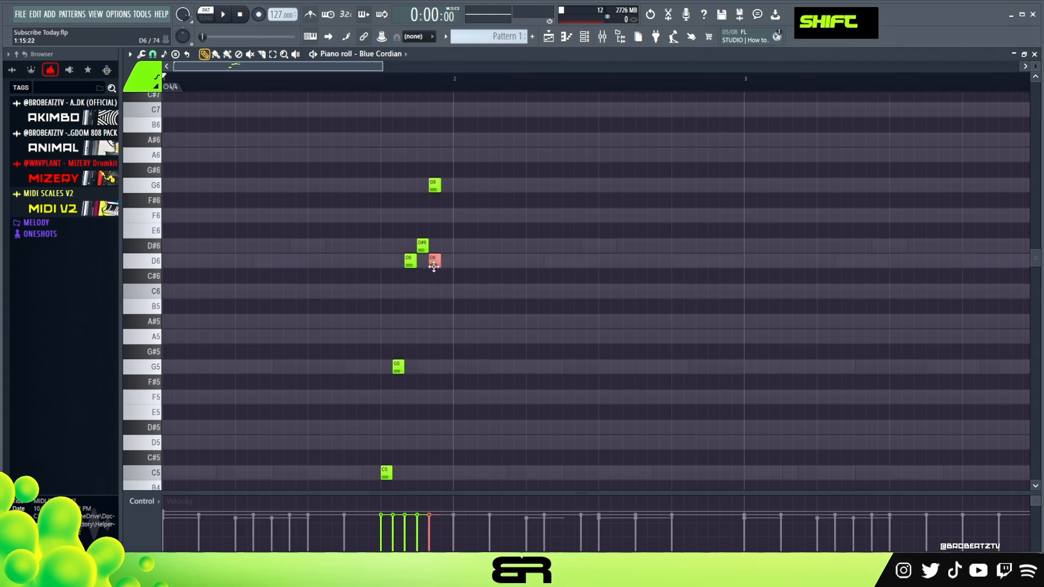
{"action": "left_click", "coordinate": [444, 292]}
{"action": "left_click_drag", "start_coordinate": [439, 251], "coordinate": [482, 311]}
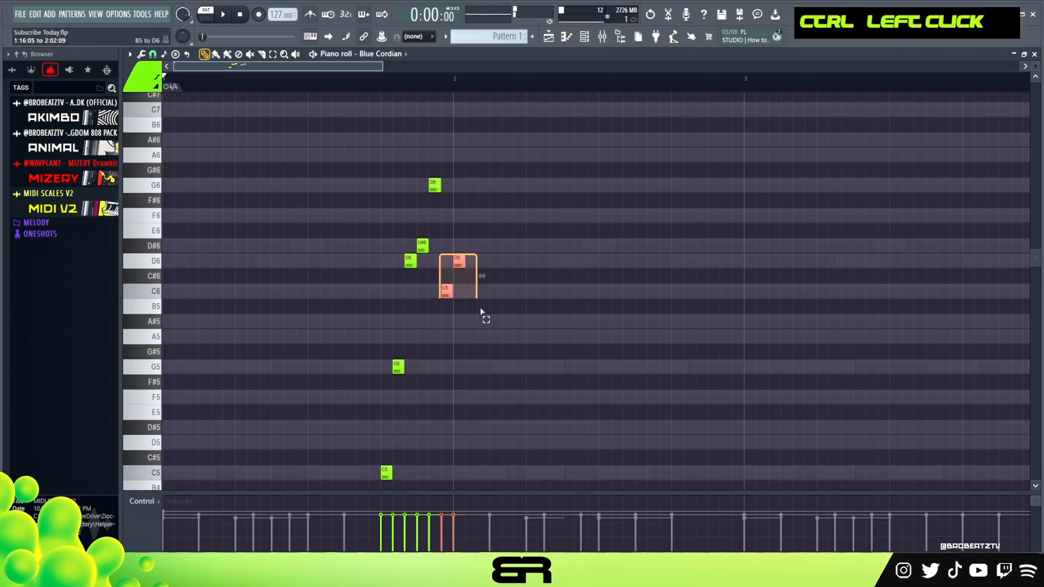
{"action": "key", "text": "ctrl+Up"}
{"action": "scroll", "coordinate": [490, 312], "scroll_direction": "up", "scroll_amount": 2}
{"action": "right_click", "coordinate": [492, 316]}
{"action": "right_click", "coordinate": [492, 313], "text": "ctrl"}
{"action": "key", "text": "space"}
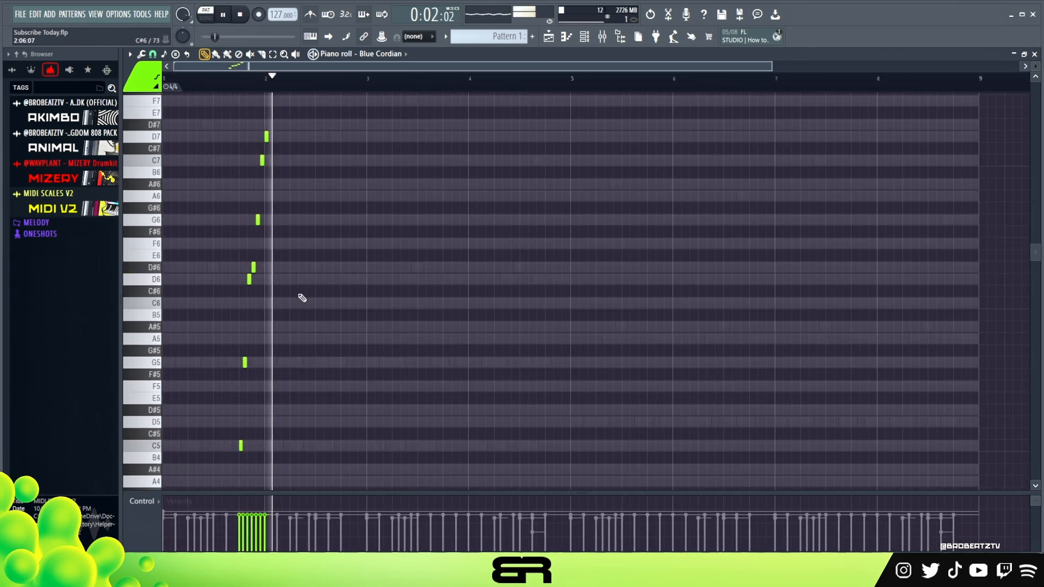
{"action": "key", "text": "space"}
Raise the whole Blue Cordian run by one octave and play it against the other parts
{"action": "key", "text": "ctrl+a"}
{"action": "key", "text": "ctrl+Up"}
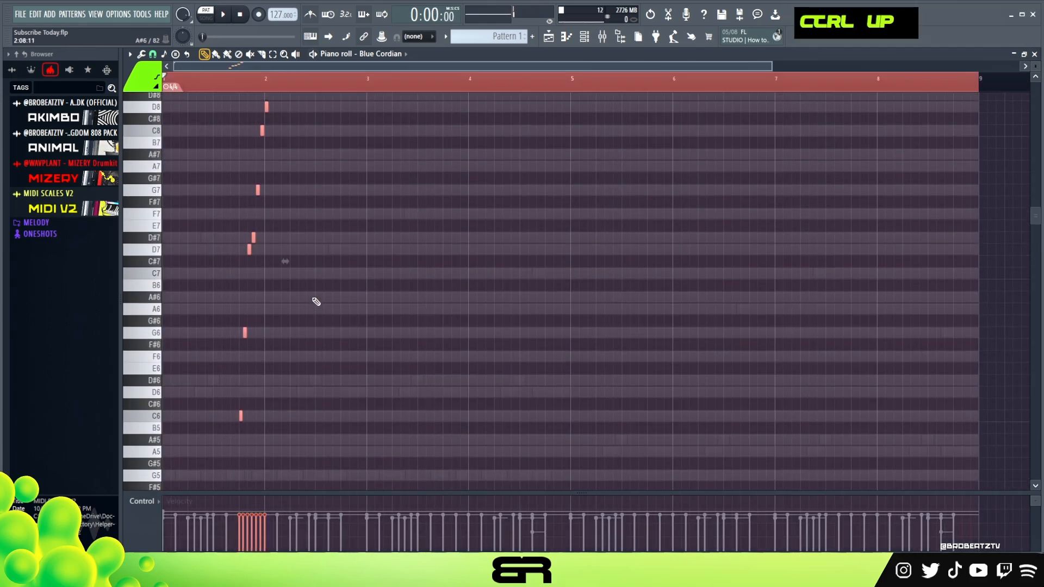
{"action": "key", "text": "space"}
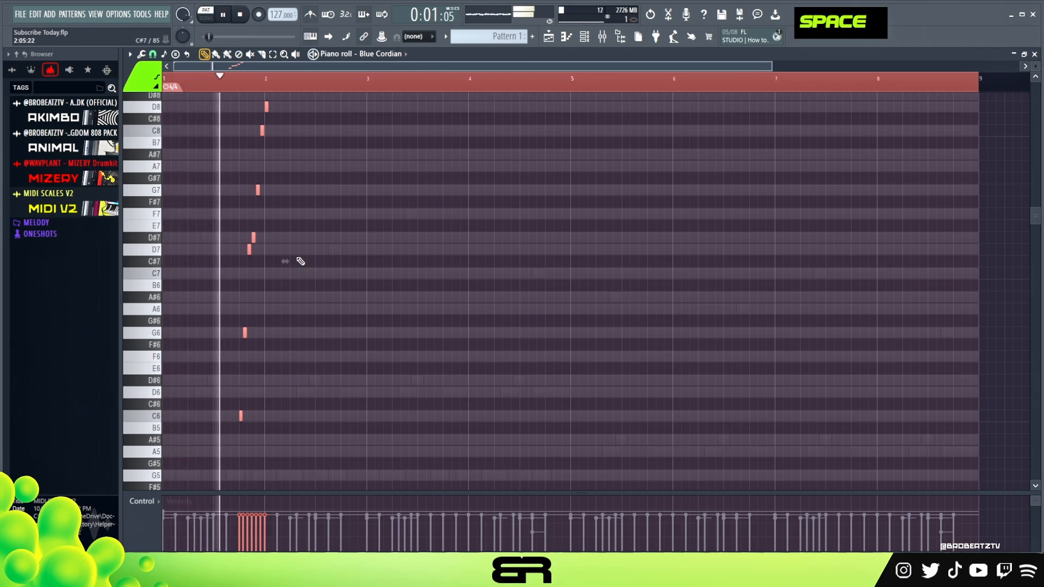
{"action": "key", "text": "space"}
{"action": "double_click", "coordinate": [325, 24]}
{"action": "key", "text": "space"}
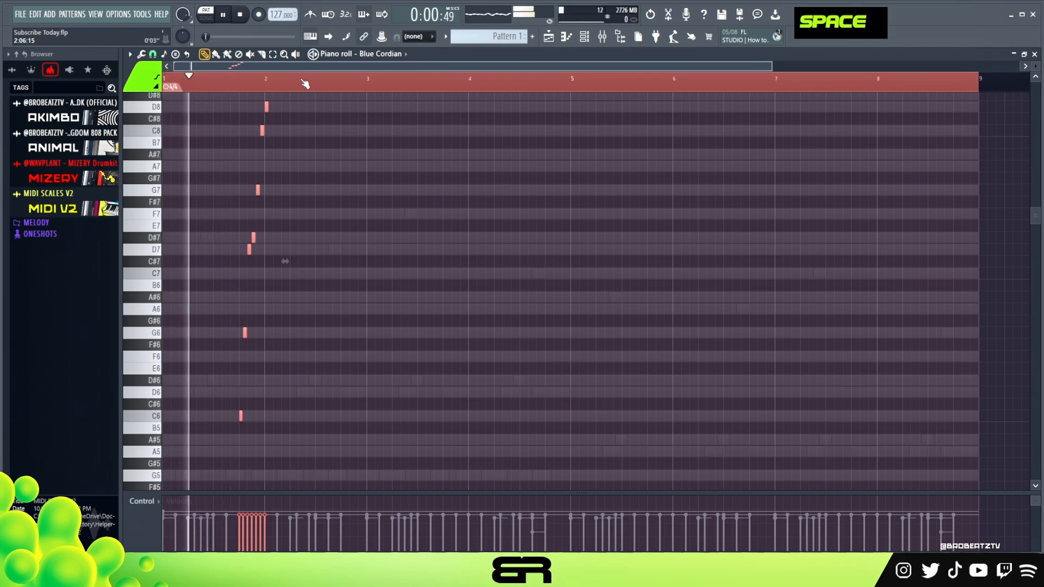
{"action": "scroll", "coordinate": [294, 124], "scroll_direction": "up", "scroll_amount": 1}
{"action": "scroll", "coordinate": [295, 125], "scroll_direction": "up", "scroll_amount": 1}
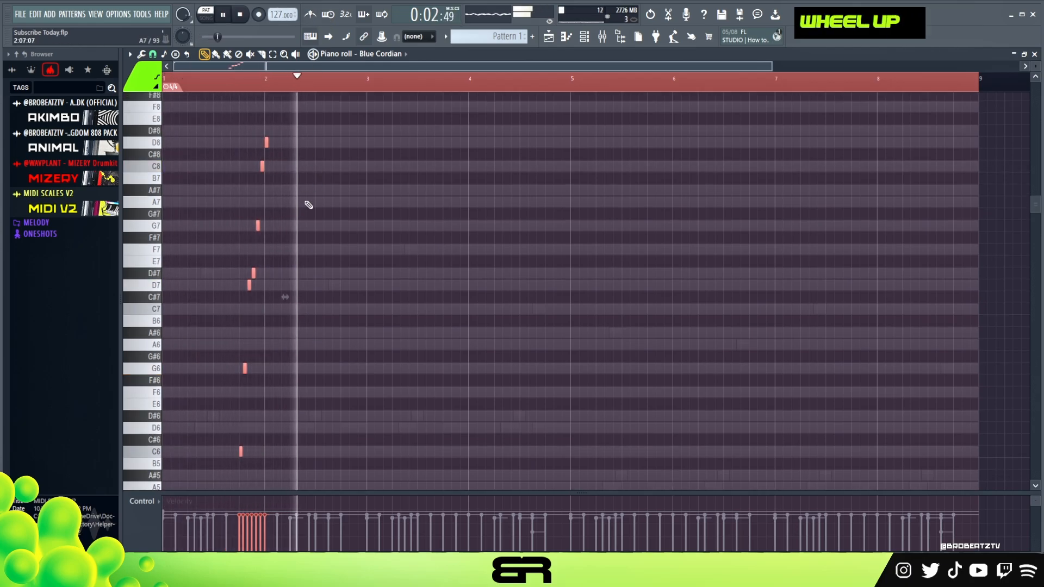
{"action": "key", "text": "space"}
Copy the run two bars later, into bars 3 and 4, and raise the copy's last note to D#8
{"action": "right_click", "coordinate": [299, 271]}
{"action": "key", "text": "ctrl+a"}
{"action": "left_click_drag", "start_coordinate": [240, 452], "coordinate": [444, 454]}
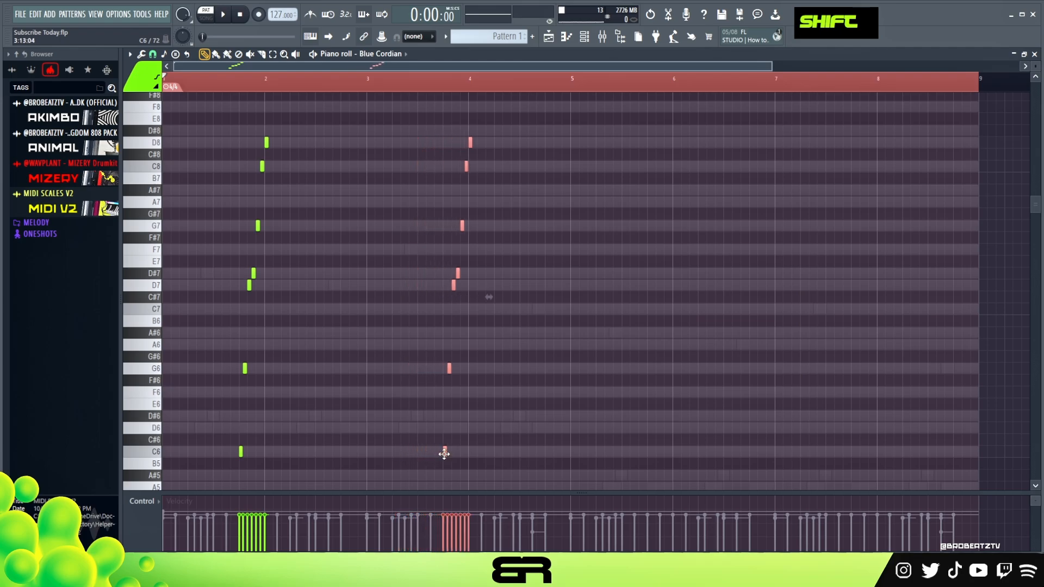
{"action": "left_click", "coordinate": [500, 130], "text": "ctrl"}
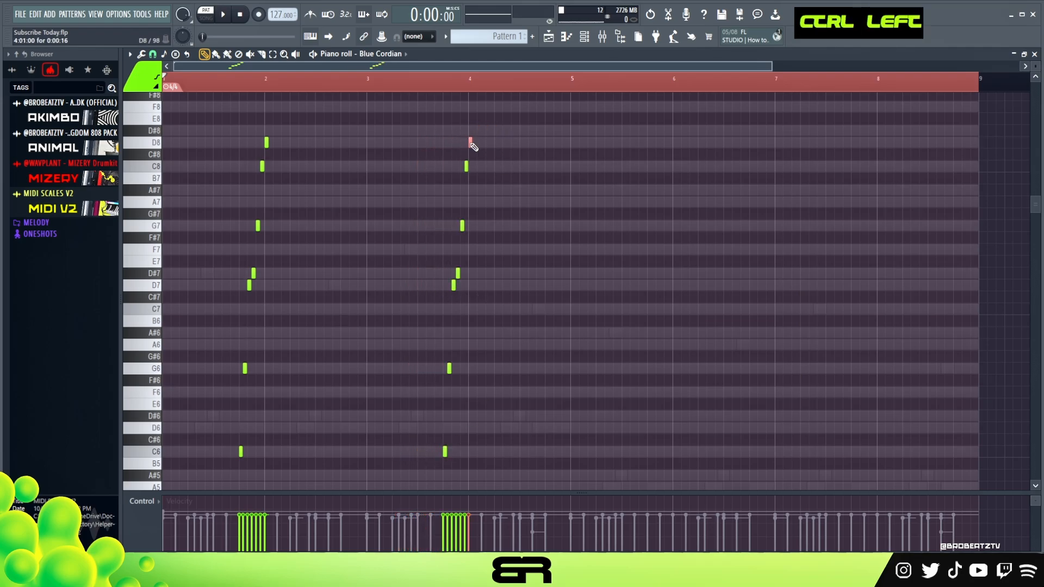
{"action": "left_click_drag", "start_coordinate": [469, 143], "coordinate": [469, 131]}
Duplicate the four-bar Blue Cordian phrase into bars 5 to 8
{"action": "key", "text": "ctrl+a"}
{"action": "left_click_drag", "start_coordinate": [241, 452], "coordinate": [650, 434]}
{"action": "scroll", "coordinate": [613, 307], "scroll_direction": "down", "scroll_amount": 2}
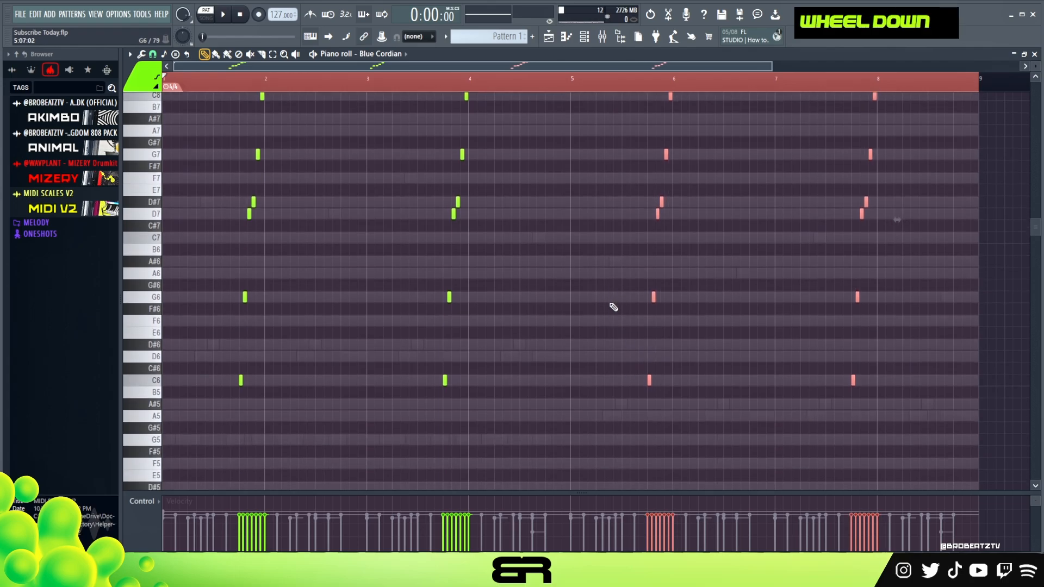
Transpose the Blue Cordian notes in bars 5 to 8 down five semitones and clear the selection
{"action": "key", "text": "shift+Down"}
{"action": "key", "text": "shift+Down"}
{"action": "key", "text": "shift+Down"}
{"action": "key", "text": "shift+Down"}
{"action": "key", "text": "shift+Down"}
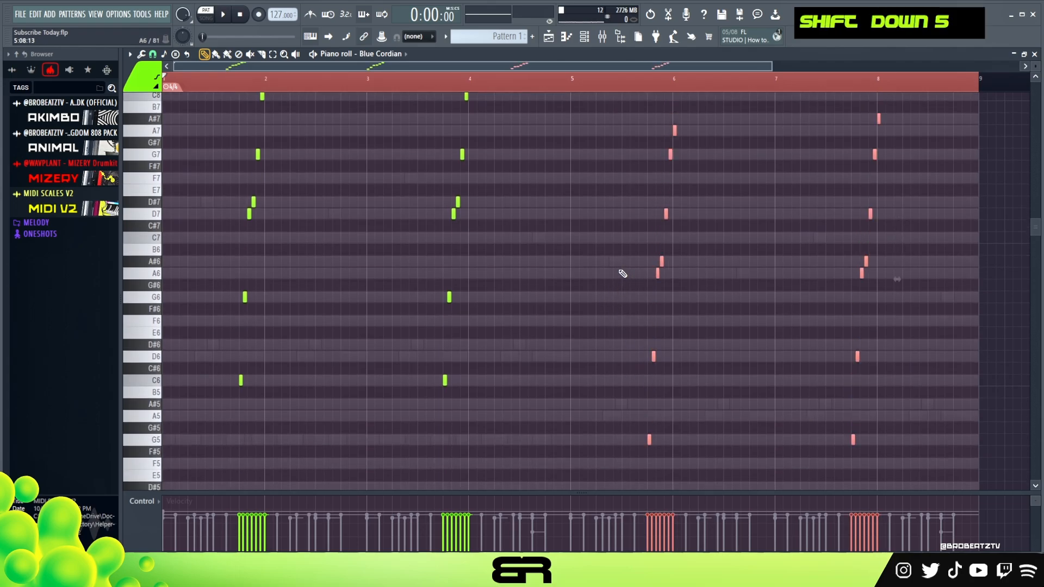
{"action": "scroll", "coordinate": [618, 275], "scroll_direction": "up", "scroll_amount": 1}
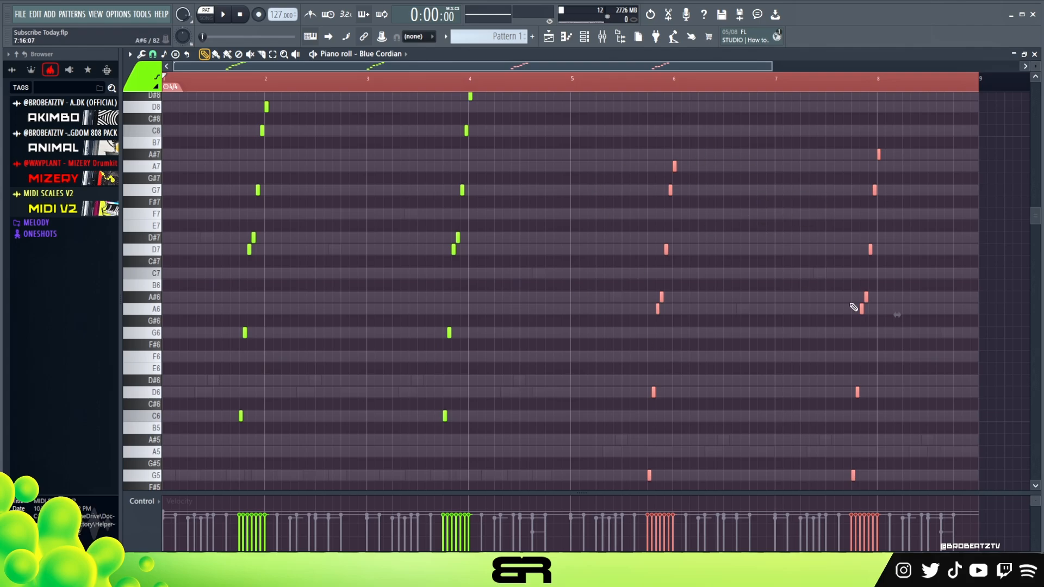
{"action": "right_click", "coordinate": [802, 297]}
{"action": "left_click_drag", "start_coordinate": [899, 140], "coordinate": [634, 435], "text": "ctrl"}
{"action": "right_click", "coordinate": [629, 403]}
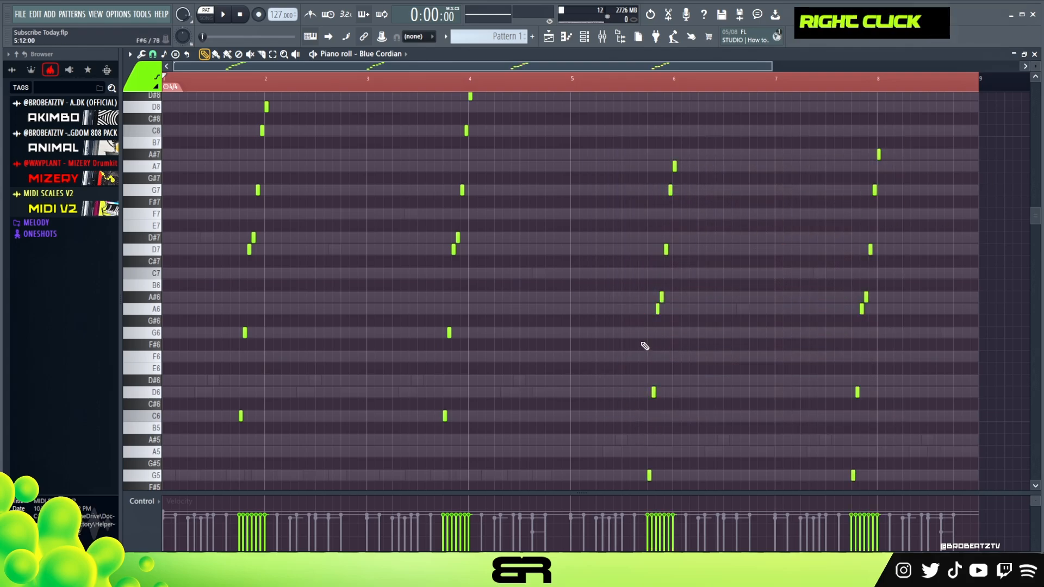
Compare the final notes of the two Blue Cordian runs at the starts of bars 2 and 4
{"action": "scroll", "coordinate": [652, 333], "scroll_direction": "down", "scroll_amount": 1}
{"action": "scroll", "coordinate": [501, 315], "scroll_direction": "up", "scroll_amount": 3}
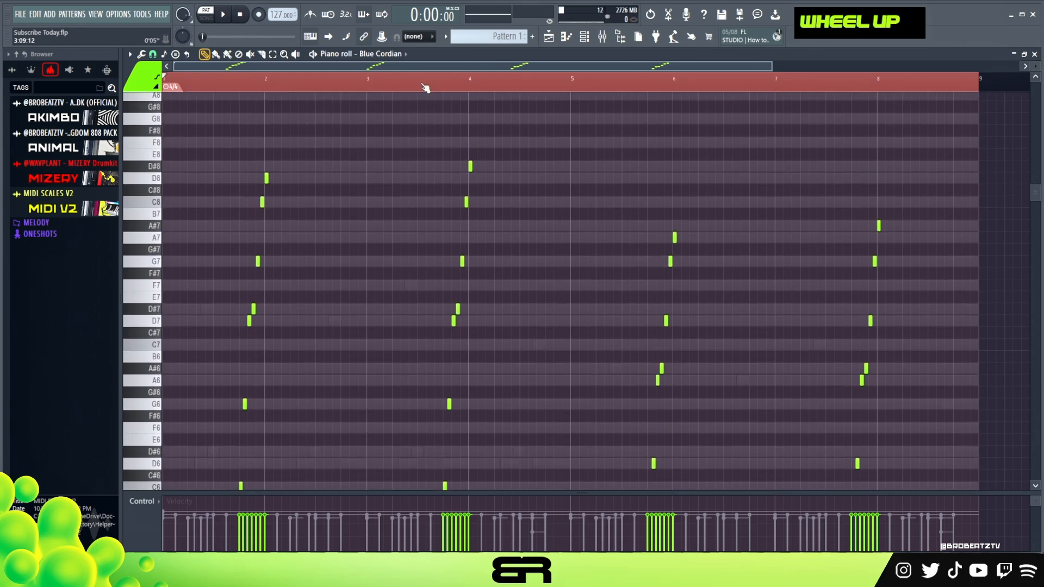
{"action": "scroll", "coordinate": [456, 76], "scroll_direction": "up", "scroll_amount": 2}
{"action": "scroll", "coordinate": [457, 79], "scroll_direction": "up", "scroll_amount": 1}
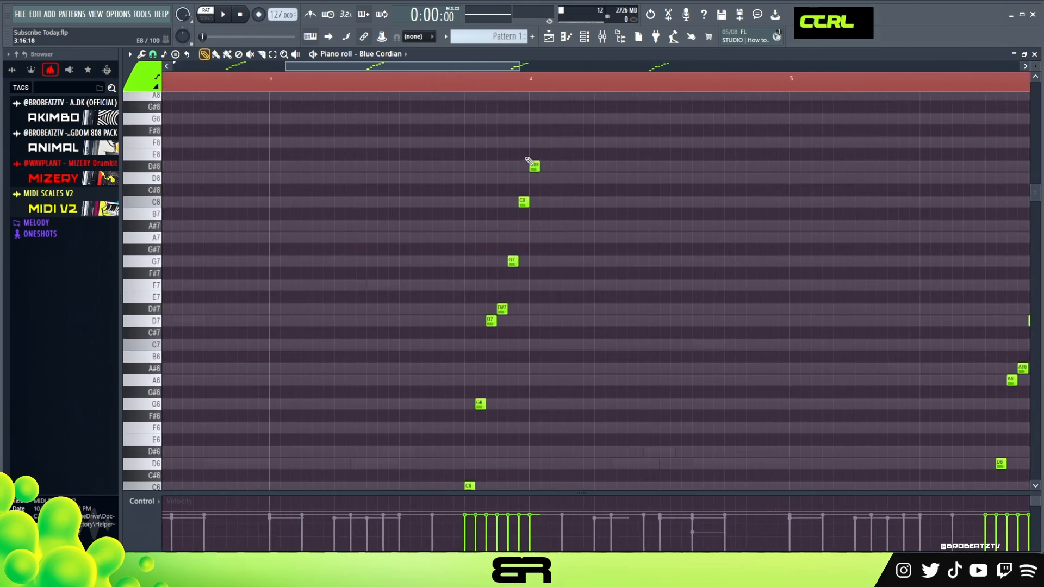
{"action": "left_click_drag", "start_coordinate": [531, 162], "coordinate": [553, 175], "text": "ctrl"}
{"action": "left_click_drag", "start_coordinate": [457, 67], "coordinate": [345, 66]}
{"action": "left_click_drag", "start_coordinate": [420, 173], "coordinate": [435, 190], "text": "ctrl"}
{"action": "right_click", "coordinate": [491, 205]}
{"action": "scroll", "coordinate": [533, 251], "scroll_direction": "down", "scroll_amount": 3}
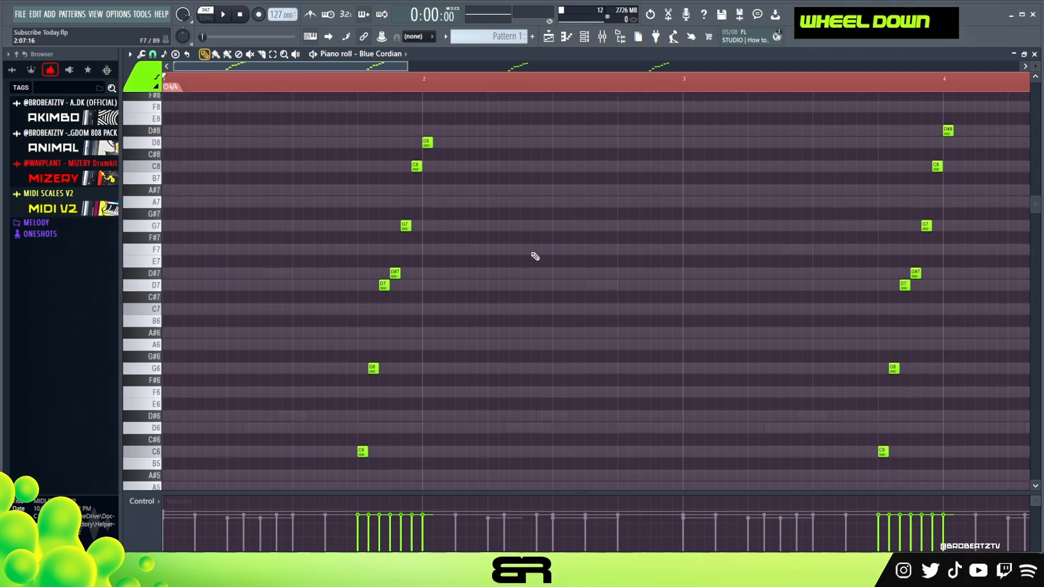
{"action": "scroll", "coordinate": [534, 255], "scroll_direction": "up", "scroll_amount": 2}
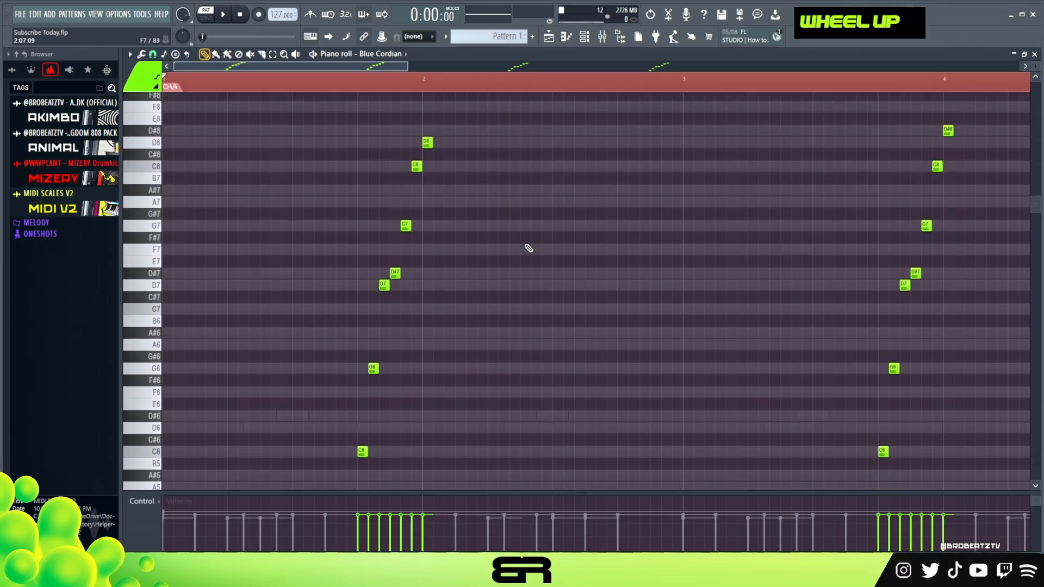
Play the first bars of the pattern to check the Blue Cordian runs with the other parts
{"action": "key", "text": "space"}
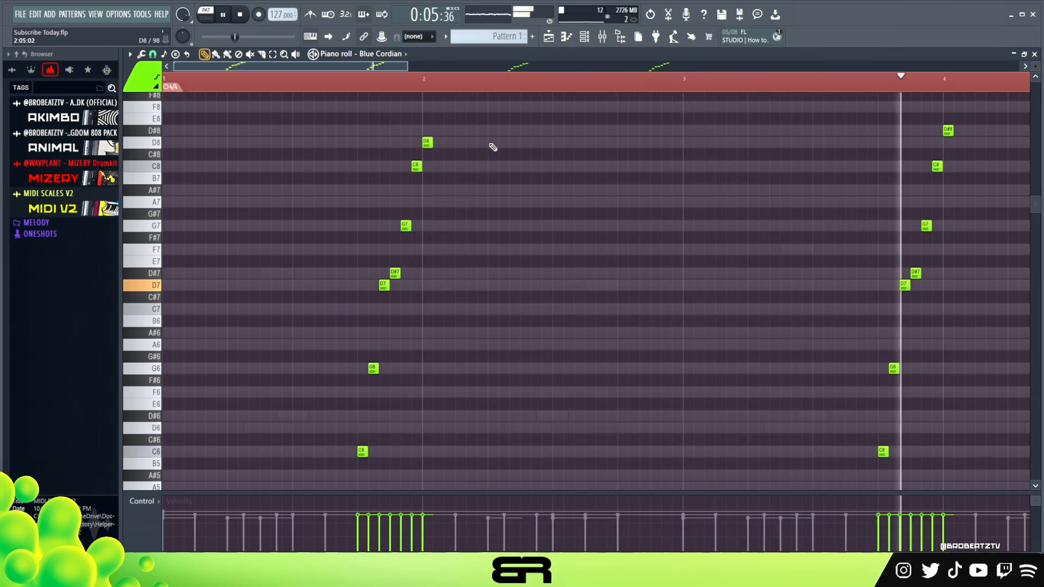
{"action": "key", "text": "space"}
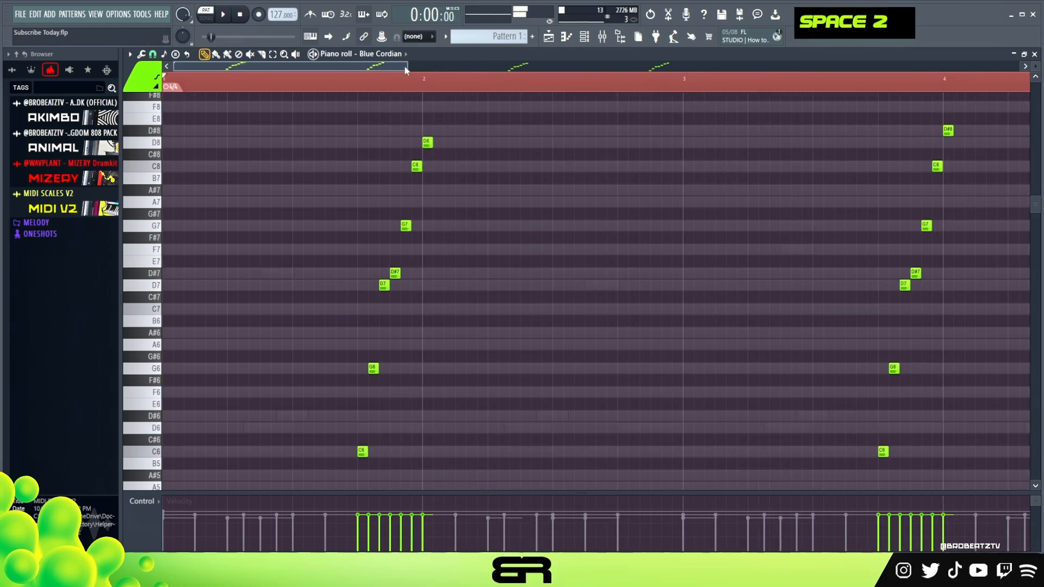
{"action": "left_click_drag", "start_coordinate": [407, 66], "coordinate": [438, 95]}
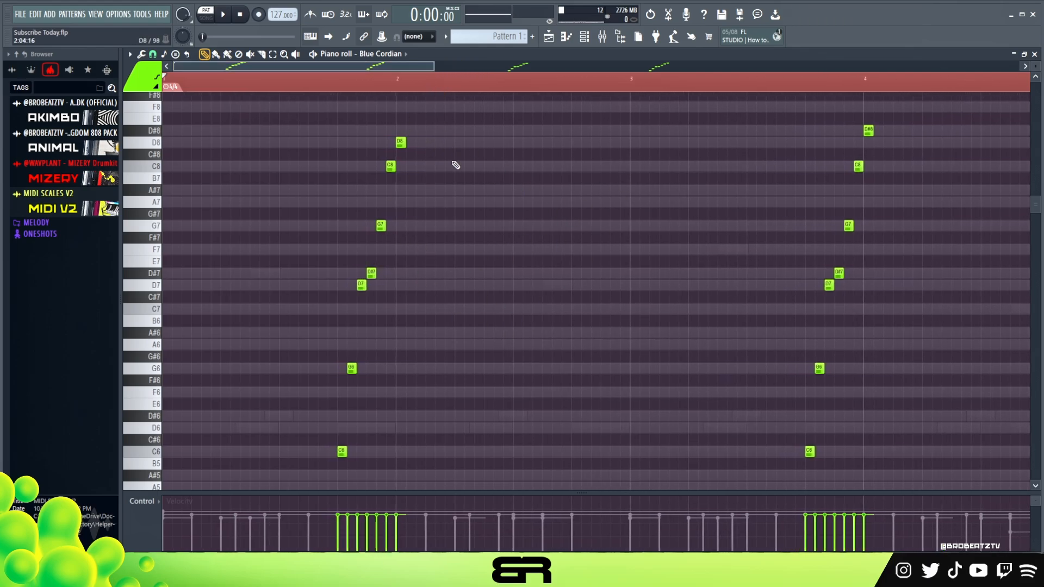
{"action": "right_click", "coordinate": [465, 232]}
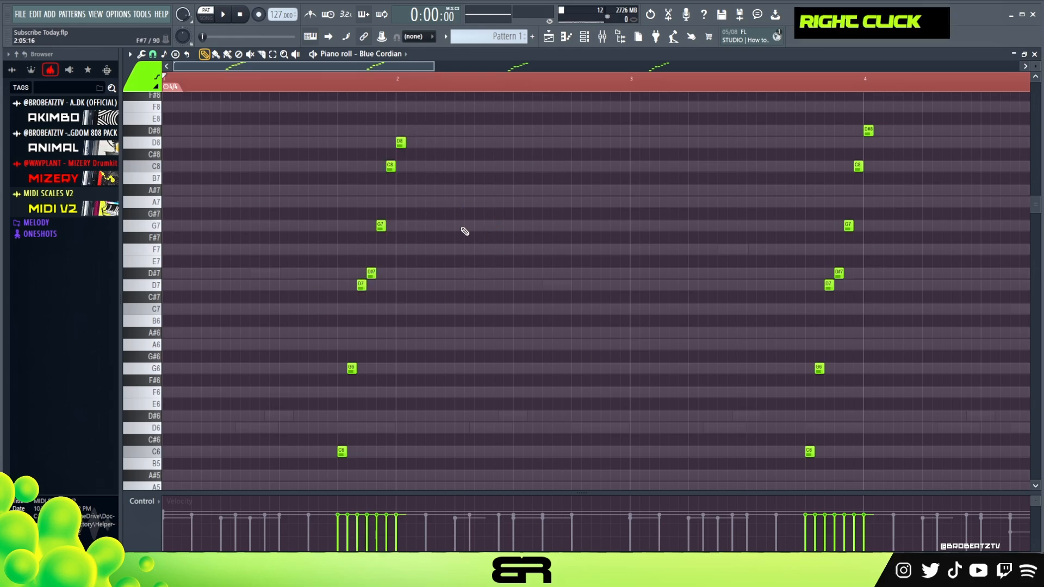
{"action": "left_click_drag", "start_coordinate": [432, 66], "coordinate": [527, 85]}
Open the Bass Sustain channel in the piano roll and change the snap setting
{"action": "left_click", "coordinate": [585, 37]}
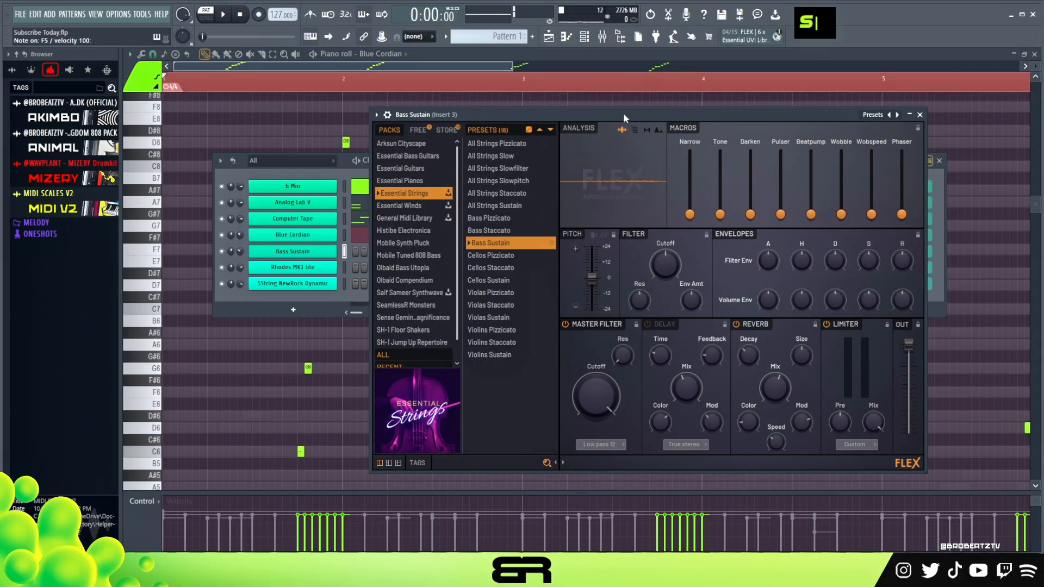
{"action": "left_click", "coordinate": [292, 171]}
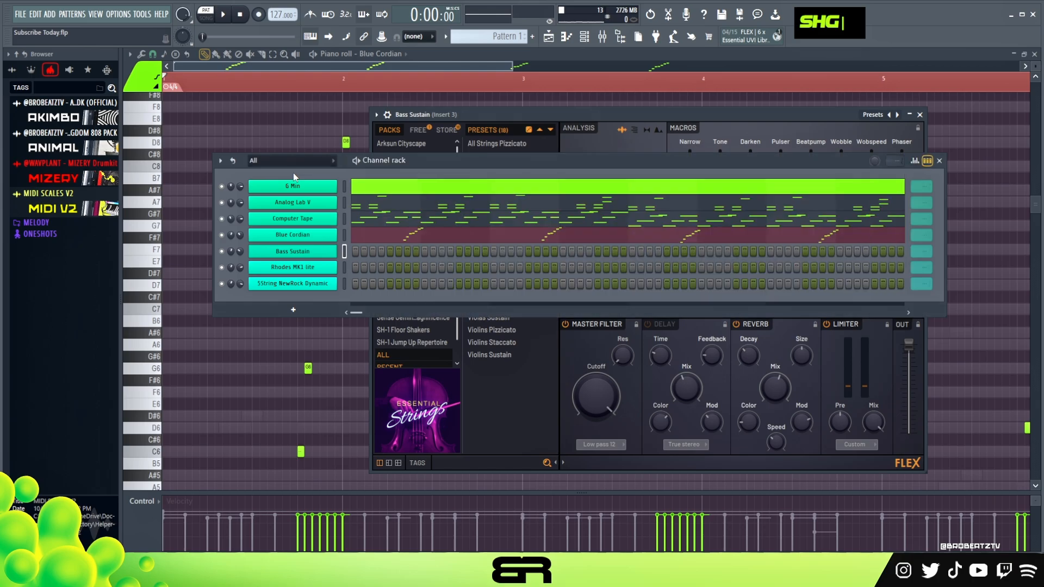
{"action": "right_click", "coordinate": [333, 248]}
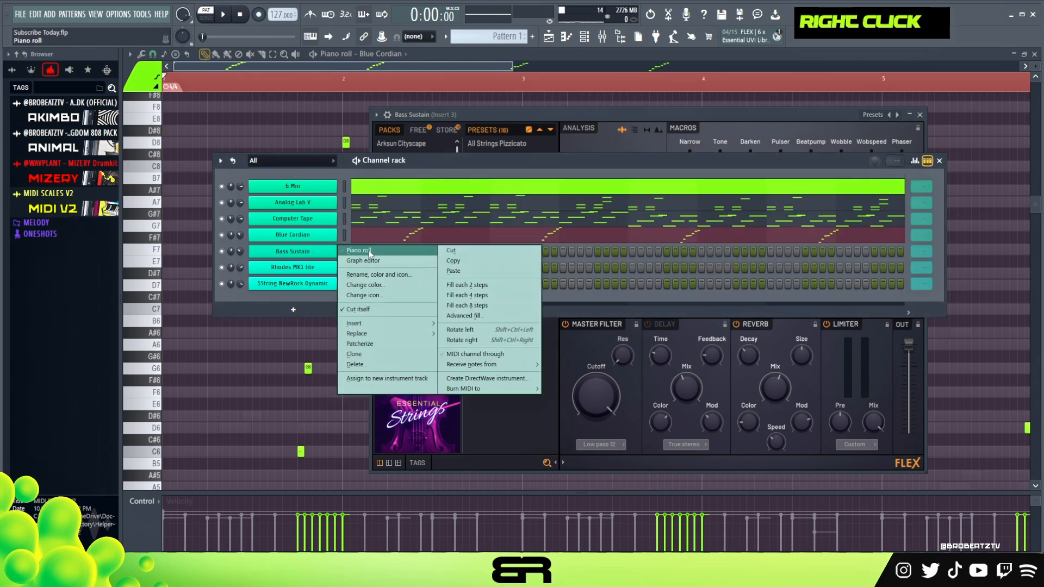
{"action": "left_click", "coordinate": [359, 251]}
{"action": "scroll", "coordinate": [227, 354], "scroll_direction": "down", "scroll_amount": 1}
{"action": "left_click", "coordinate": [155, 64]}
{"action": "left_click", "coordinate": [167, 201]}
{"action": "scroll", "coordinate": [193, 329], "scroll_direction": "down", "scroll_amount": 3}
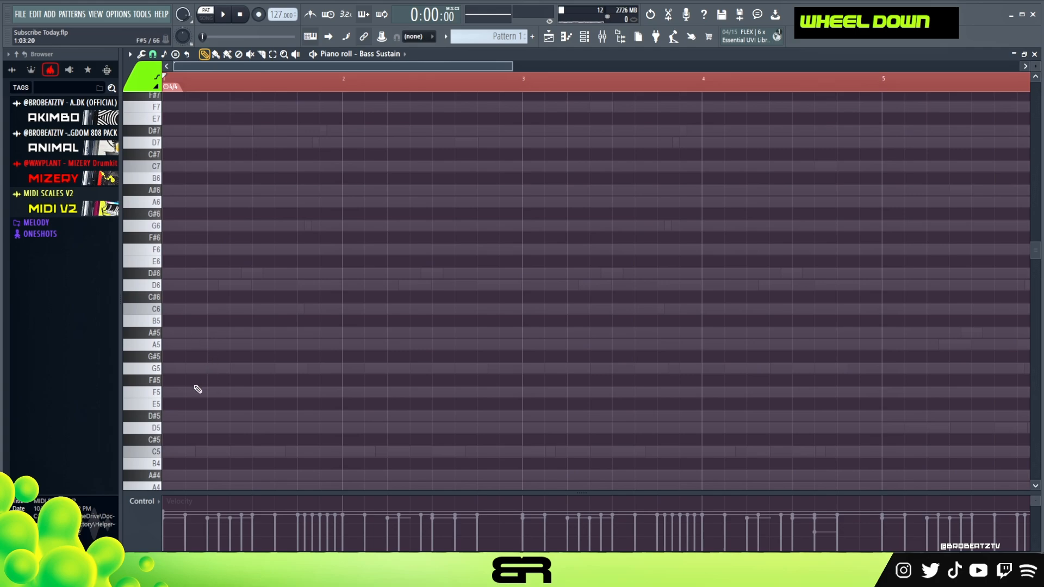
Draw a G5 note about half a bar long at the start of bar 1 and place a copy seven semitones higher at D6
{"action": "left_click_drag", "start_coordinate": [170, 370], "coordinate": [248, 372]}
{"action": "left_click", "coordinate": [201, 366], "text": "ctrl"}
{"action": "left_click", "coordinate": [185, 366], "text": "shift"}
{"action": "key", "text": "shift+Up"}
{"action": "key", "text": "shift+Up"}
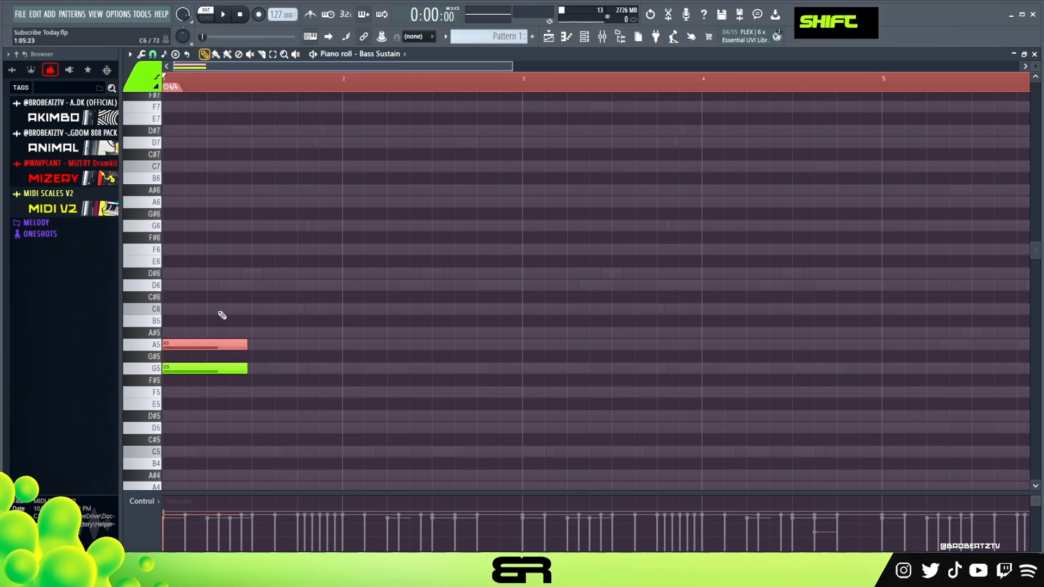
{"action": "key", "text": "shift+Up"}
{"action": "key", "text": "shift+Up"}
{"action": "key", "text": "shift+Up"}
{"action": "key", "text": "shift+Up"}
{"action": "key", "text": "shift+Up"}
Add an octave copy of the G5 note at G6 and play the resulting Bass Sustain chord
{"action": "left_click", "coordinate": [191, 368], "text": "ctrl"}
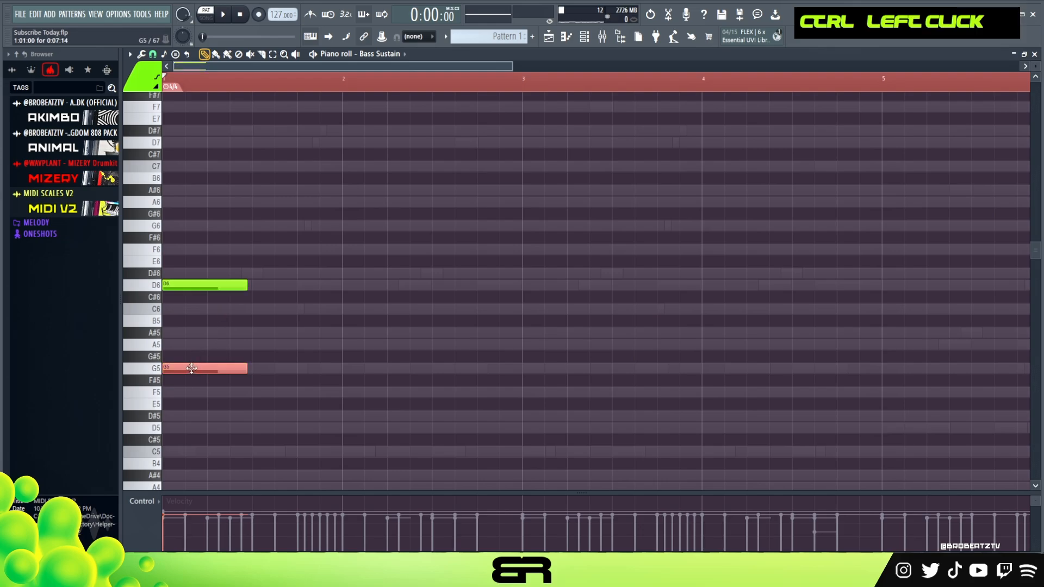
{"action": "key", "text": "ctrl+Up"}
{"action": "right_click", "coordinate": [348, 308]}
{"action": "key", "text": "space"}
{"action": "key", "text": "space"}
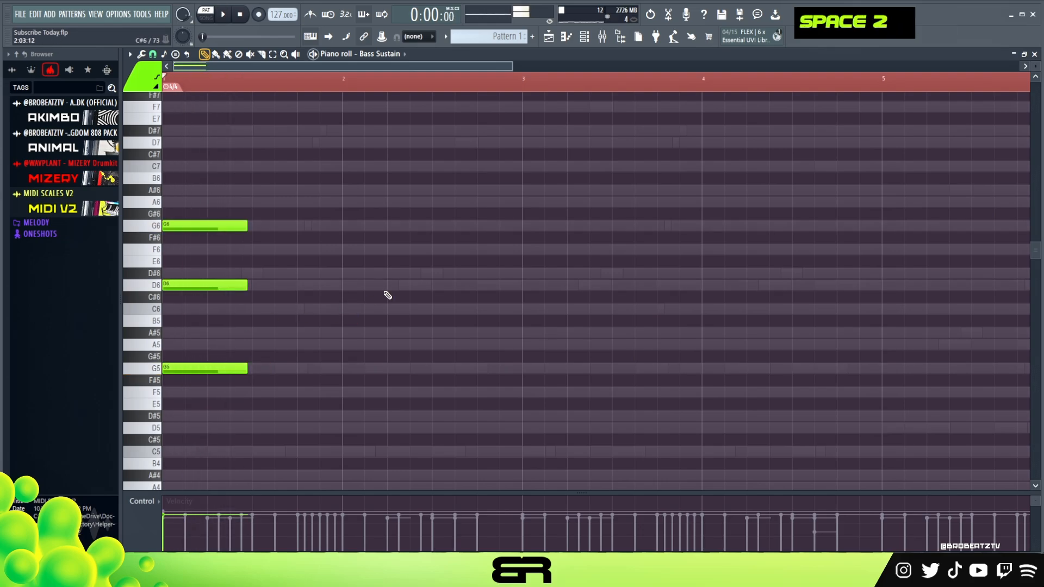
{"action": "key", "text": "space"}
{"action": "key", "text": "space"}
Raise the velocity of all three Bass Sustain chord notes while the pattern plays
{"action": "left_click", "coordinate": [584, 40]}
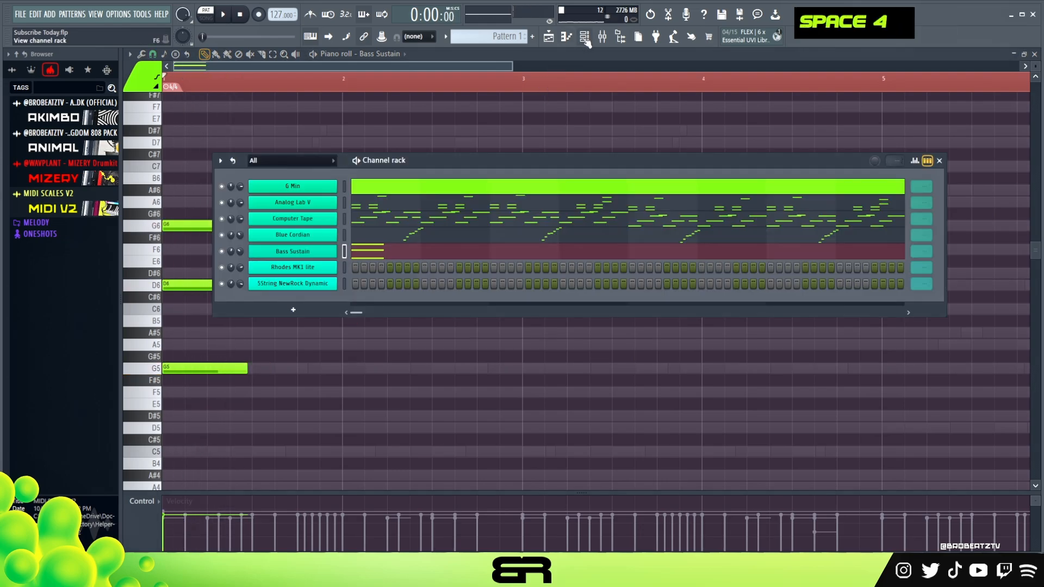
{"action": "key", "text": "F6"}
{"action": "key", "text": "ctrl+a"}
{"action": "key", "text": "space"}
{"action": "scroll", "coordinate": [249, 405], "scroll_direction": "up", "scroll_amount": 2}
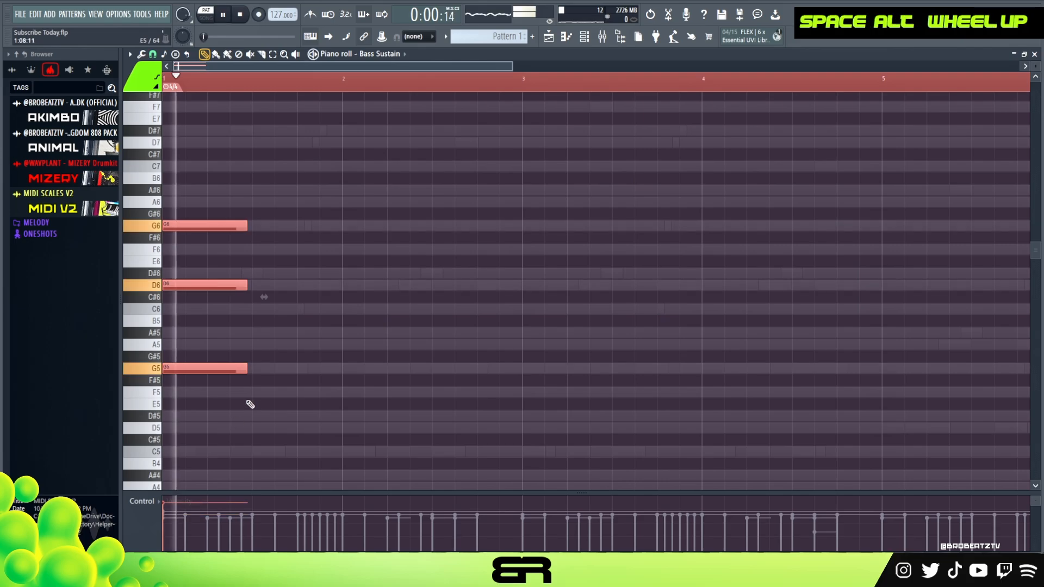
Try the Bass Sustain chord one octave higher during playback
{"action": "key", "text": "ctrl+Up"}
{"action": "key", "text": "space"}
{"action": "key", "text": "space"}
{"action": "key", "text": "ctrl+Down"}
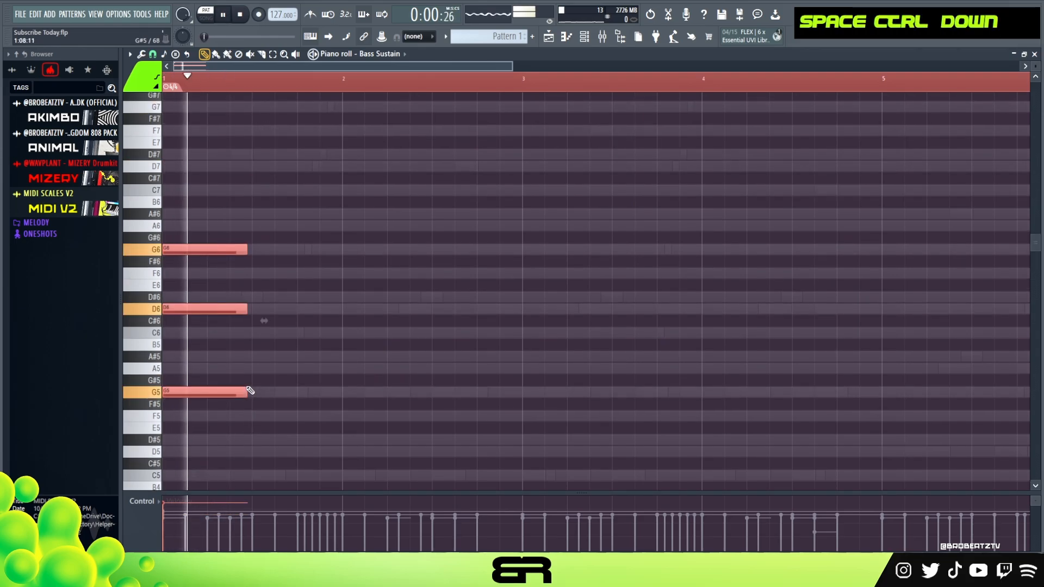
{"action": "key", "text": "space"}
Mute the Computer Tape channel, clear the note selection and play the pattern with the Bass Sustain chord
{"action": "key", "text": "F6"}
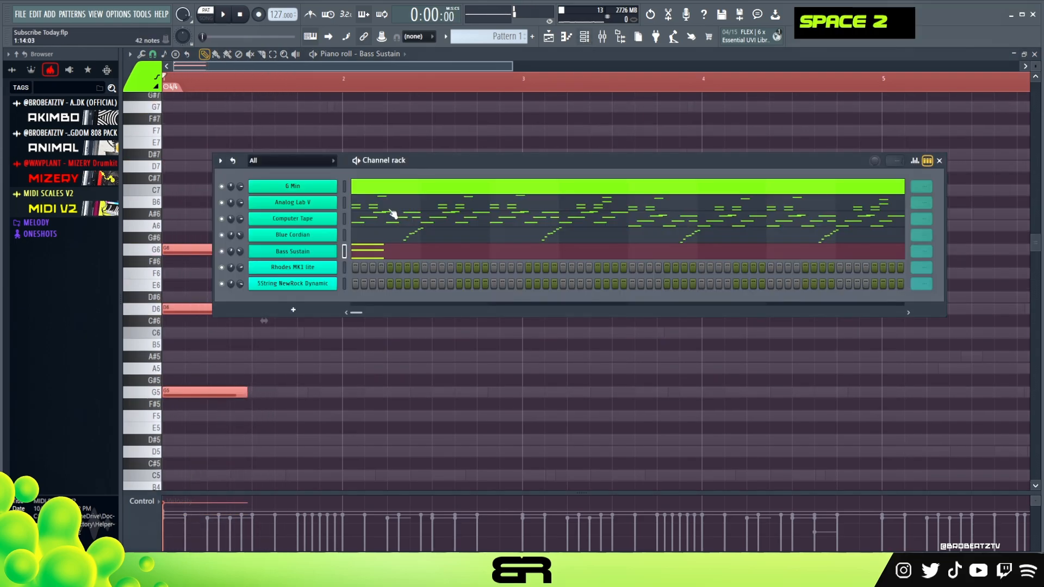
{"action": "key", "text": "space"}
{"action": "key", "text": "space"}
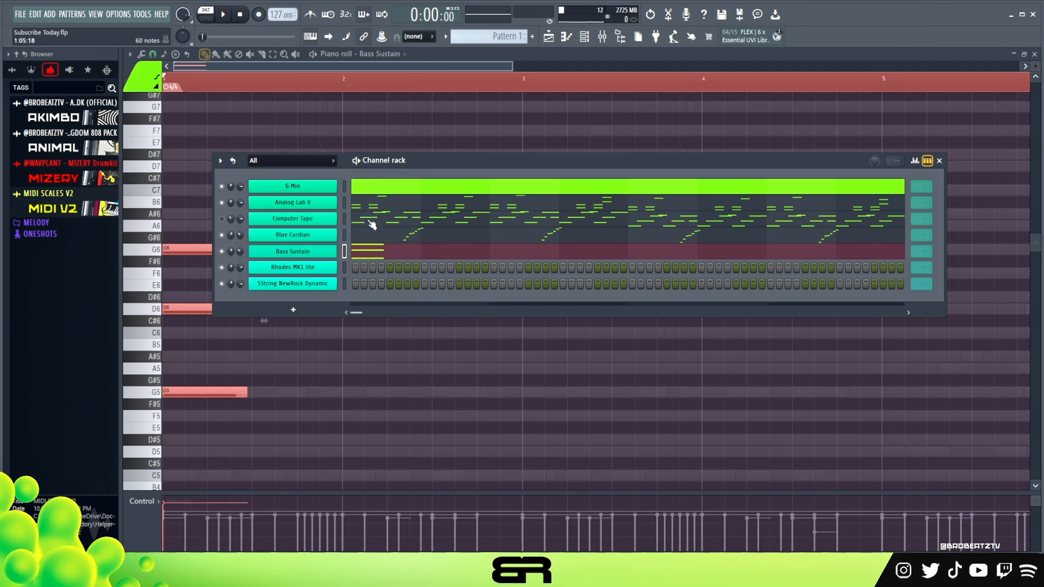
{"action": "right_click", "coordinate": [267, 333]}
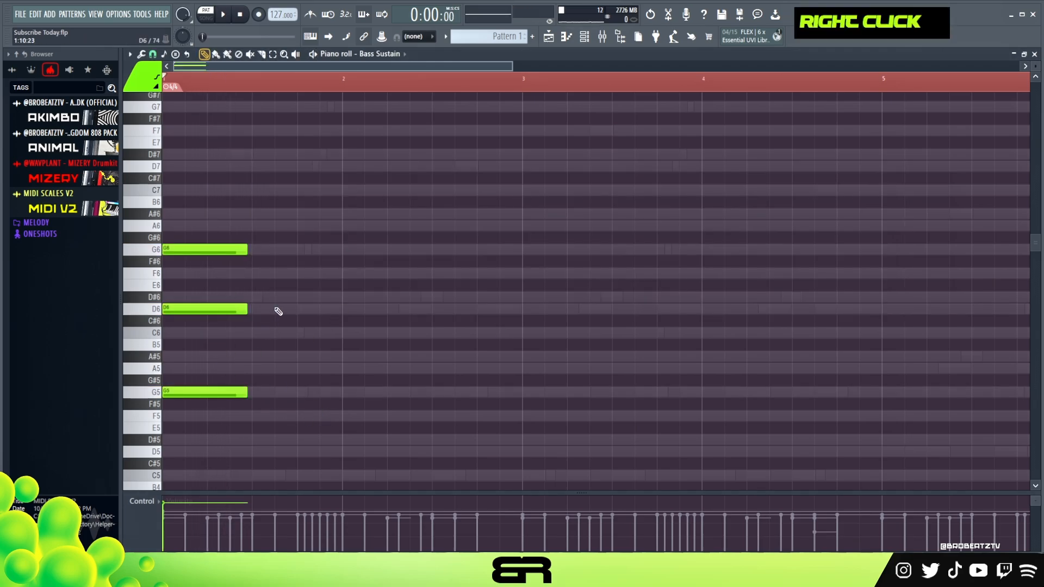
{"action": "key", "text": "space"}
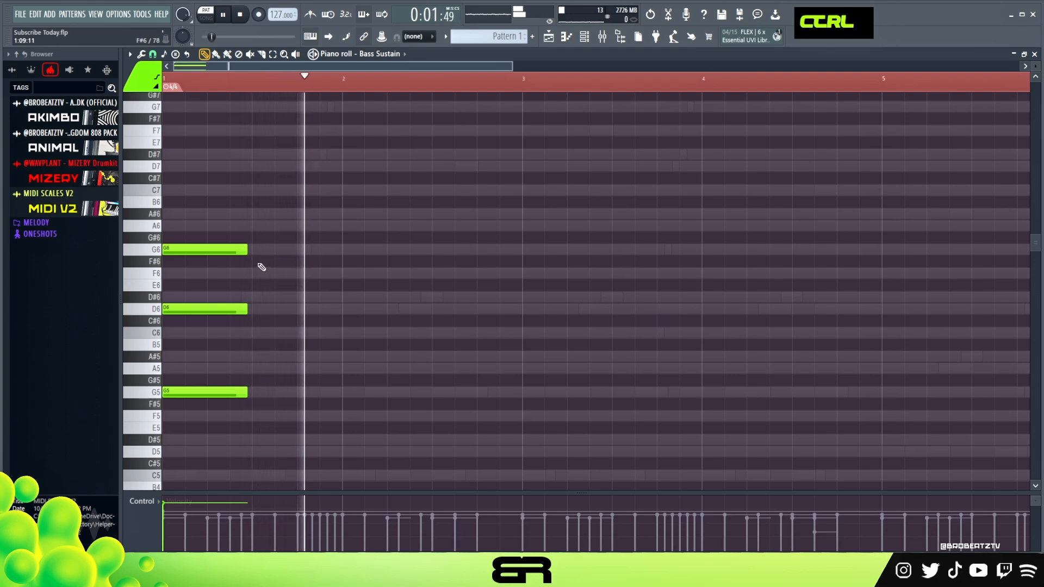
{"action": "key", "text": "space"}
{"action": "key", "text": "space"}
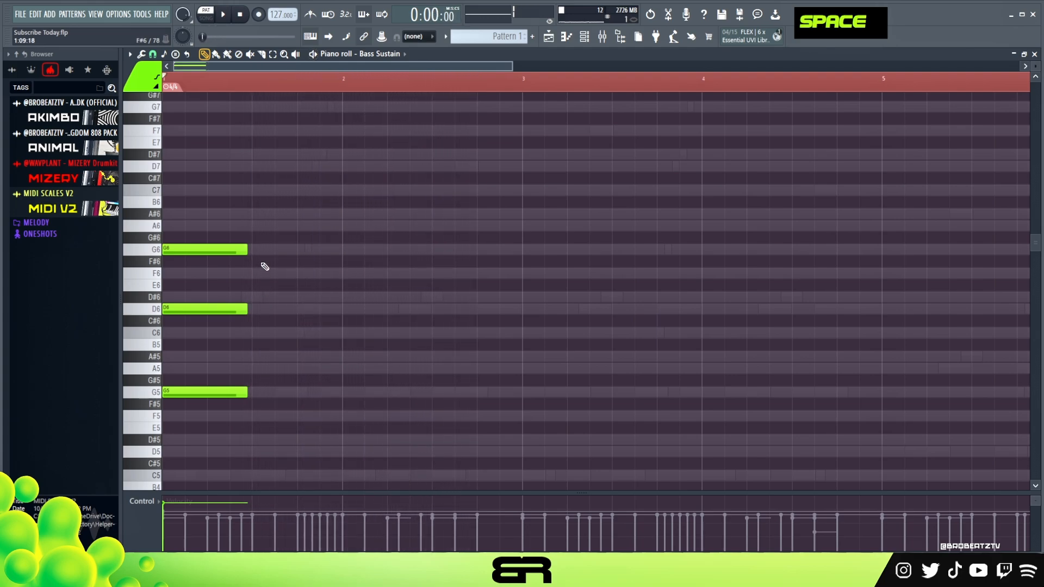
Copy the Bass Sustain chord to the start of bar 3, and duplicate both chords to bars 5 and 7
{"action": "left_click_drag", "start_coordinate": [228, 250], "coordinate": [550, 259], "text": "shift"}
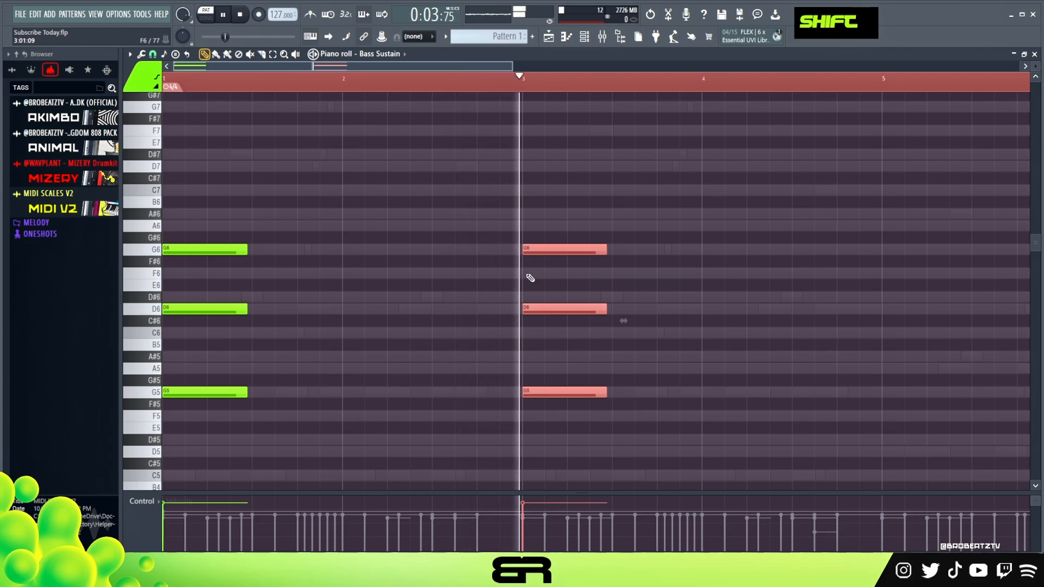
{"action": "key", "text": "ctrl+a"}
{"action": "left_click_drag", "start_coordinate": [210, 250], "coordinate": [928, 263], "text": "shift"}
{"action": "key", "text": "shift+space"}
{"action": "key", "text": "shift+space"}
{"action": "key", "text": "shift+space"}
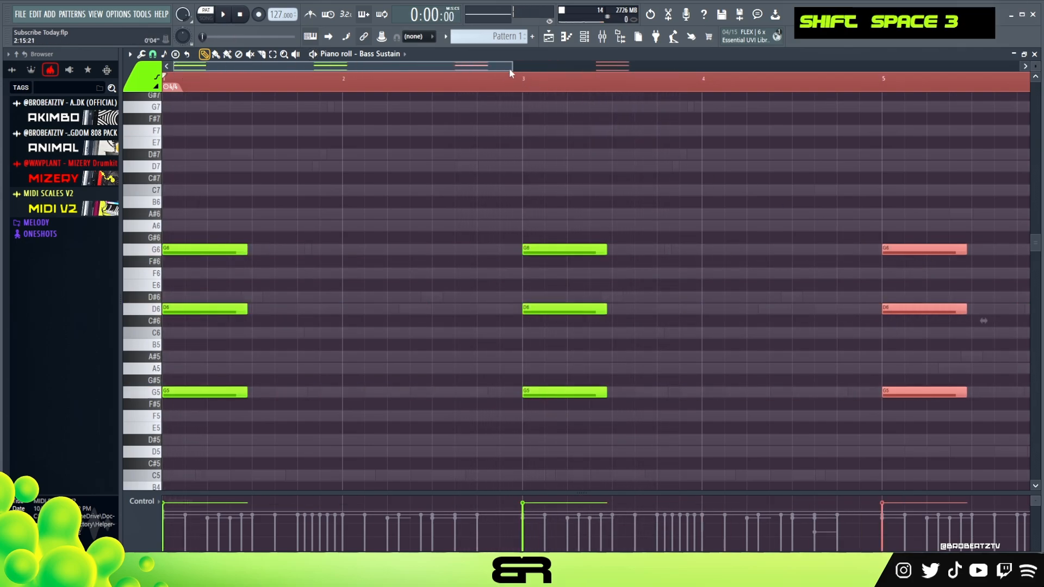
Transpose the Bass Sustain chords in bars 5 and 7 down five semitones
{"action": "left_click_drag", "start_coordinate": [512, 66], "coordinate": [643, 100]}
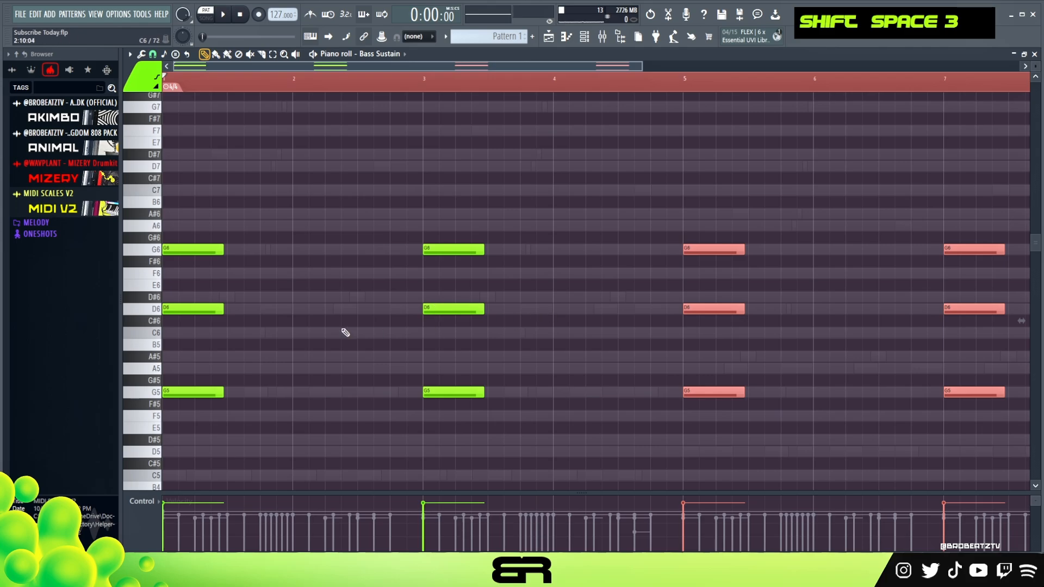
{"action": "left_click_drag", "start_coordinate": [638, 71], "coordinate": [718, 74]}
{"action": "key", "text": "shift+Down"}
{"action": "key", "text": "shift+Down"}
{"action": "key", "text": "shift+Down"}
{"action": "key", "text": "shift+Down"}
{"action": "key", "text": "shift+Down"}
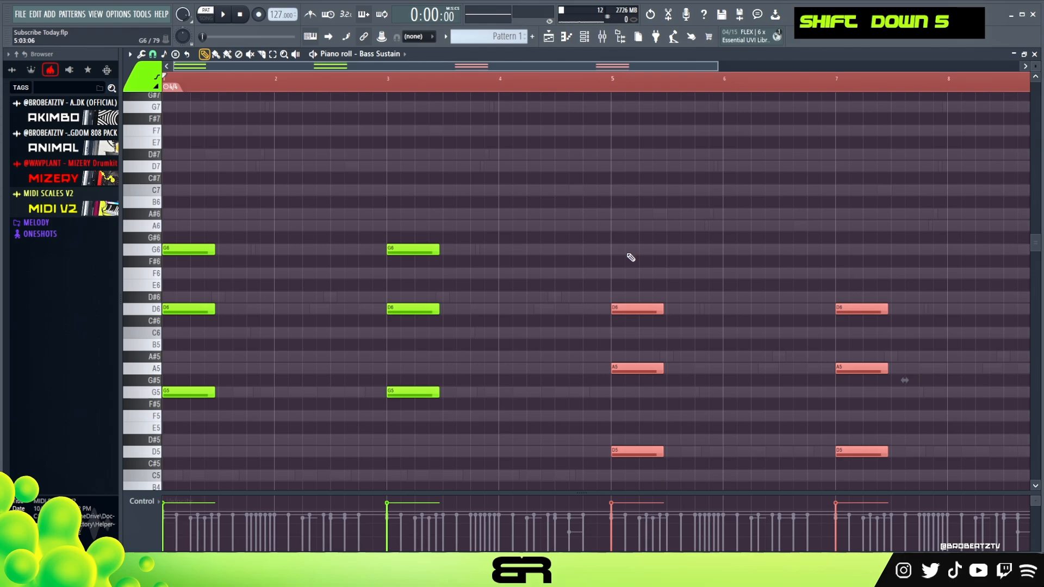
Add an A#5 note directly after each chord in bars 5 and 7 by copying the chords' A5 notes
{"action": "right_click", "coordinate": [637, 323], "text": "alt"}
{"action": "right_click", "coordinate": [656, 333]}
{"action": "mouse_move", "coordinate": [646, 367]}
{"action": "left_mouse_down"}
{"action": "mouse_move", "coordinate": [687, 354]}
{"action": "mouse_move", "coordinate": [867, 374]}
{"action": "mouse_move", "coordinate": [947, 357]}
{"action": "left_mouse_up"}
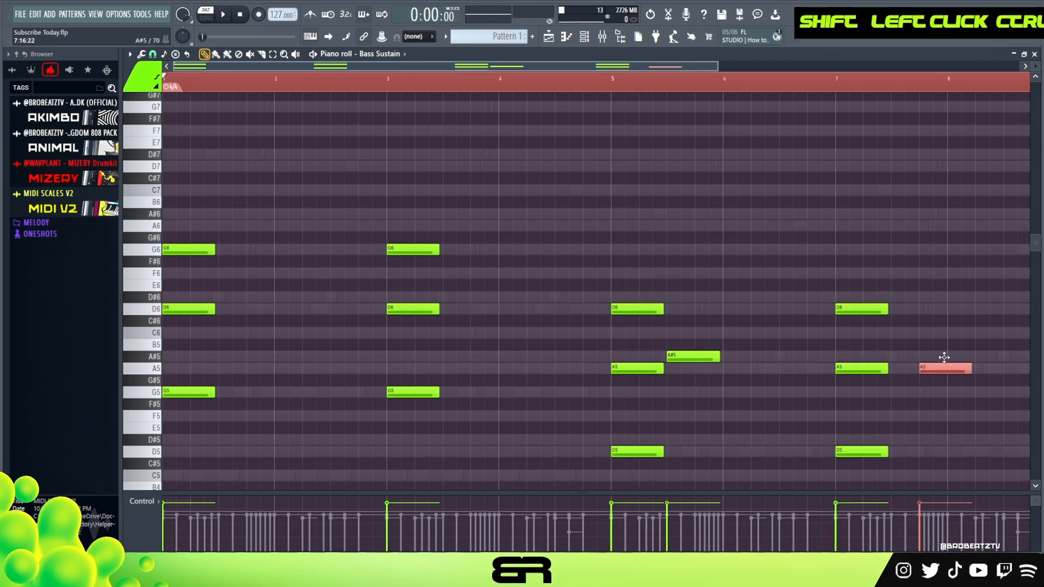
{"action": "right_click", "coordinate": [928, 355]}
Play the pattern through to bar 7 to check the Bass Sustain chords with the other parts
{"action": "key", "text": "space"}
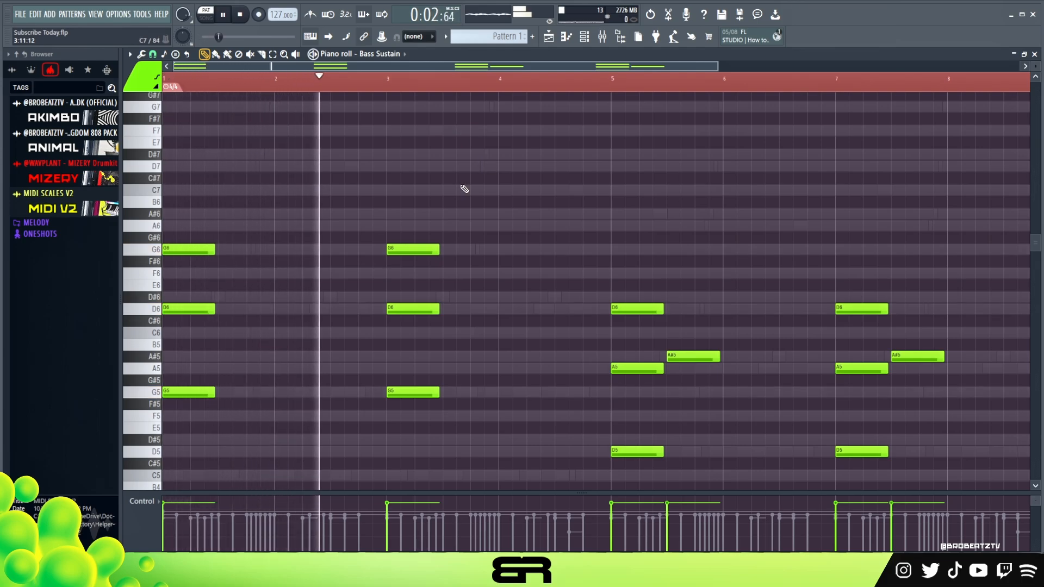
{"action": "scroll", "coordinate": [578, 264], "scroll_direction": "down", "scroll_amount": 3}
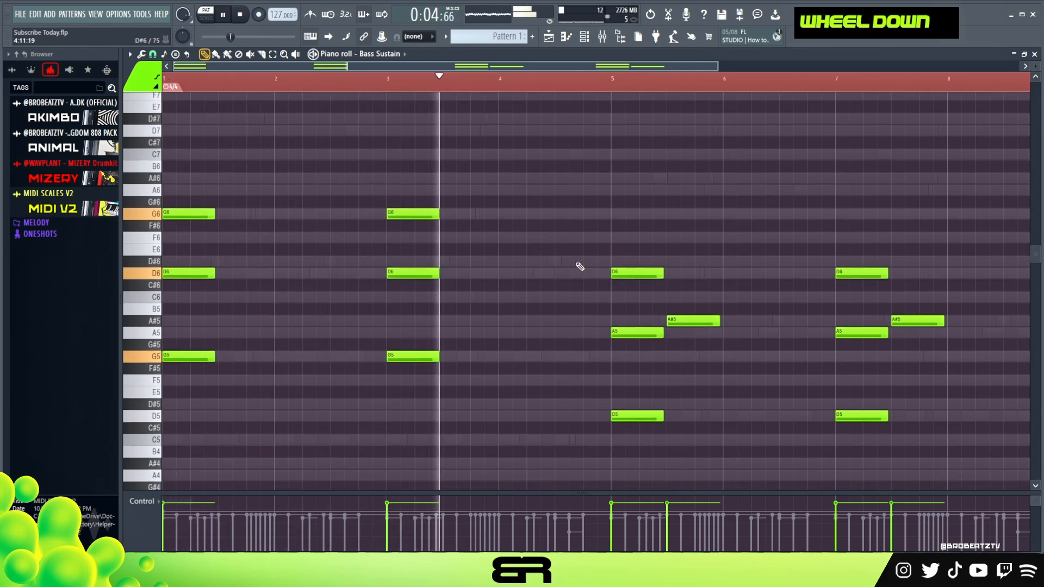
{"action": "scroll", "coordinate": [680, 207], "scroll_direction": "up", "scroll_amount": 2}
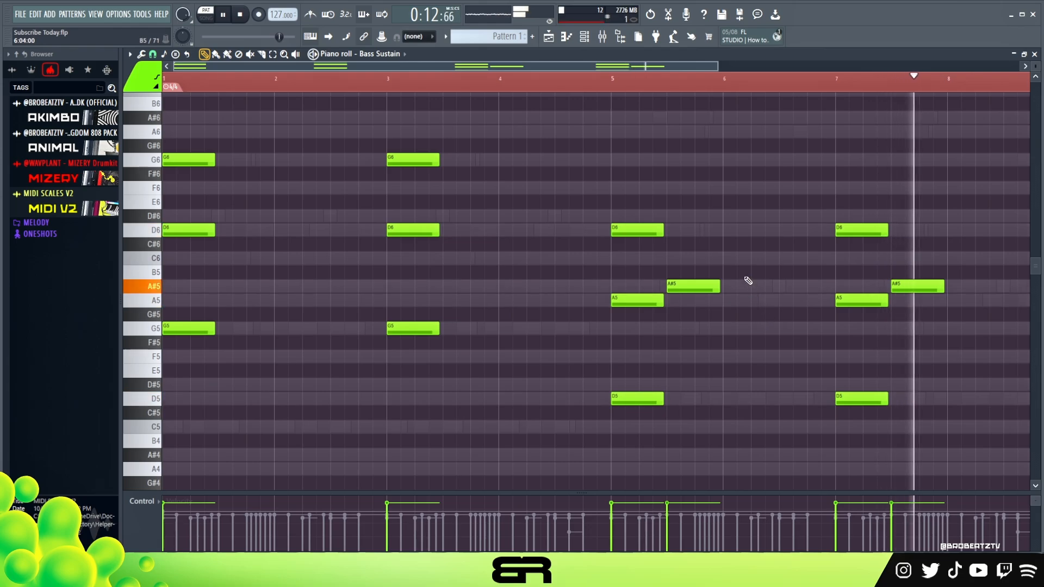
{"action": "key", "text": "space"}
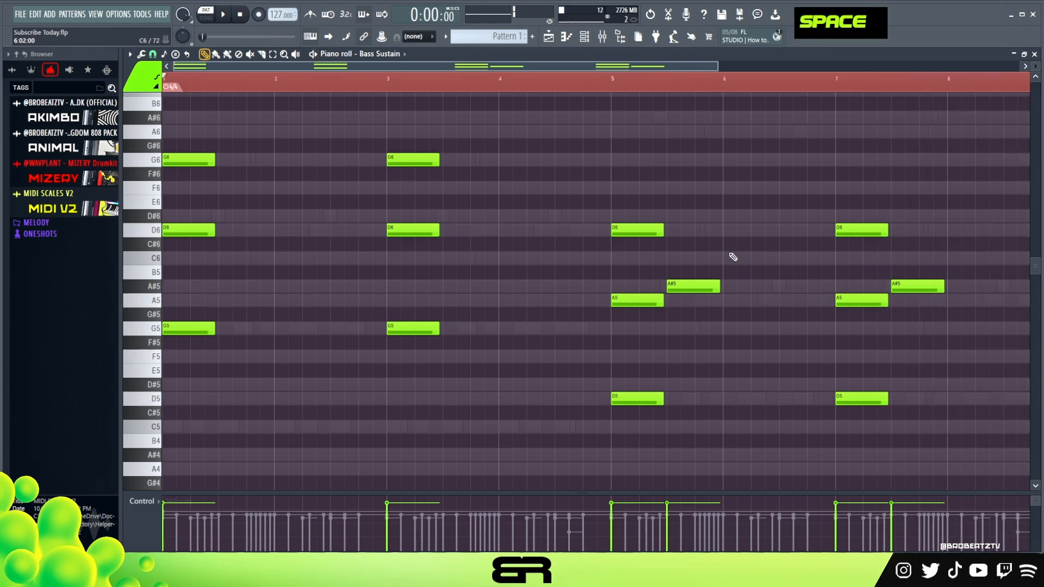
Audition the Rhodes MK1 lite instrument, open its channel in the piano roll and clear the time selection
{"action": "left_click_drag", "start_coordinate": [719, 66], "coordinate": [739, 68]}
{"action": "left_click", "coordinate": [585, 39]}
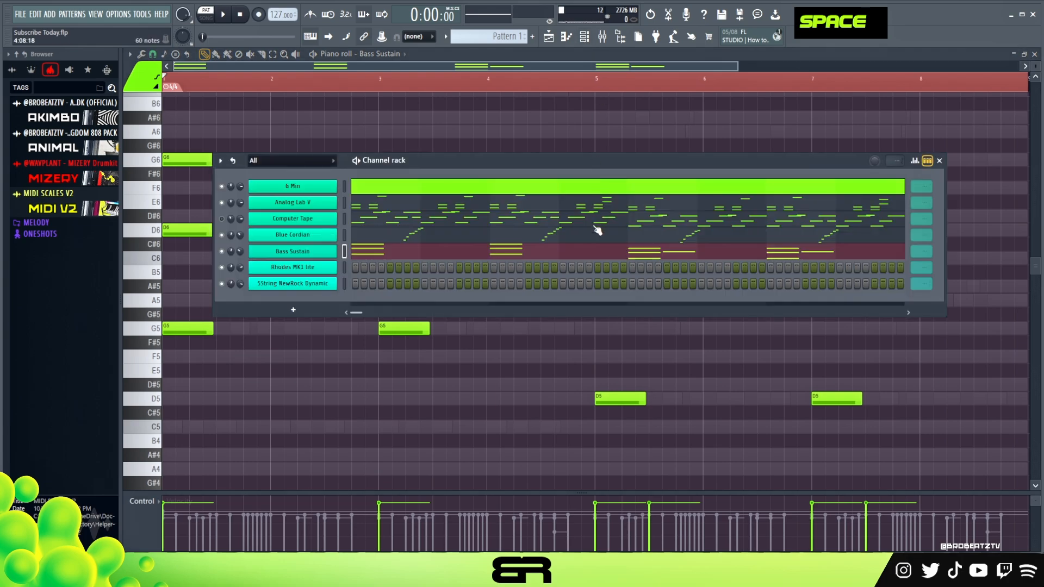
{"action": "left_click", "coordinate": [292, 269]}
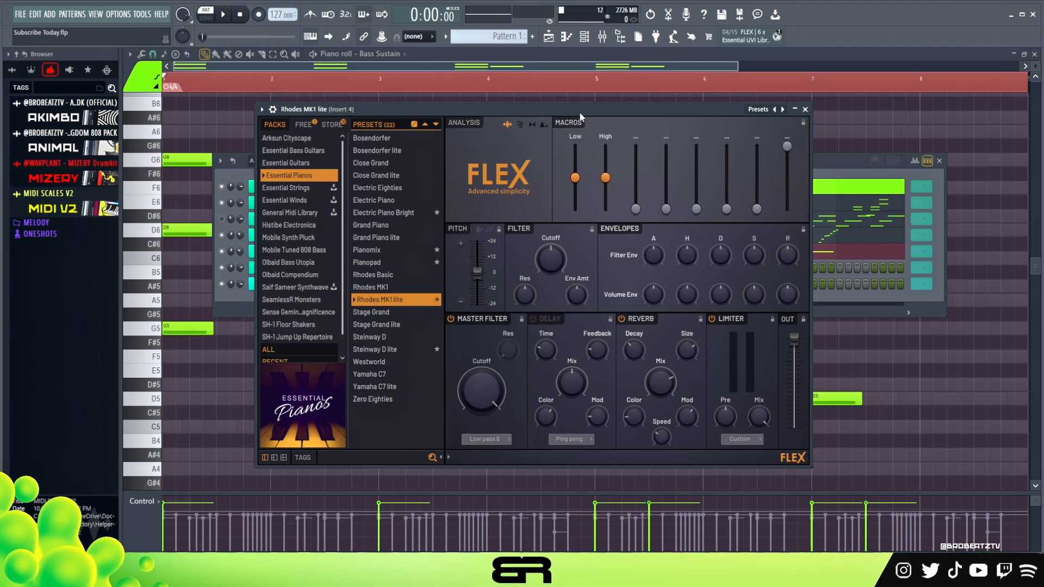
{"action": "left_click", "coordinate": [831, 165]}
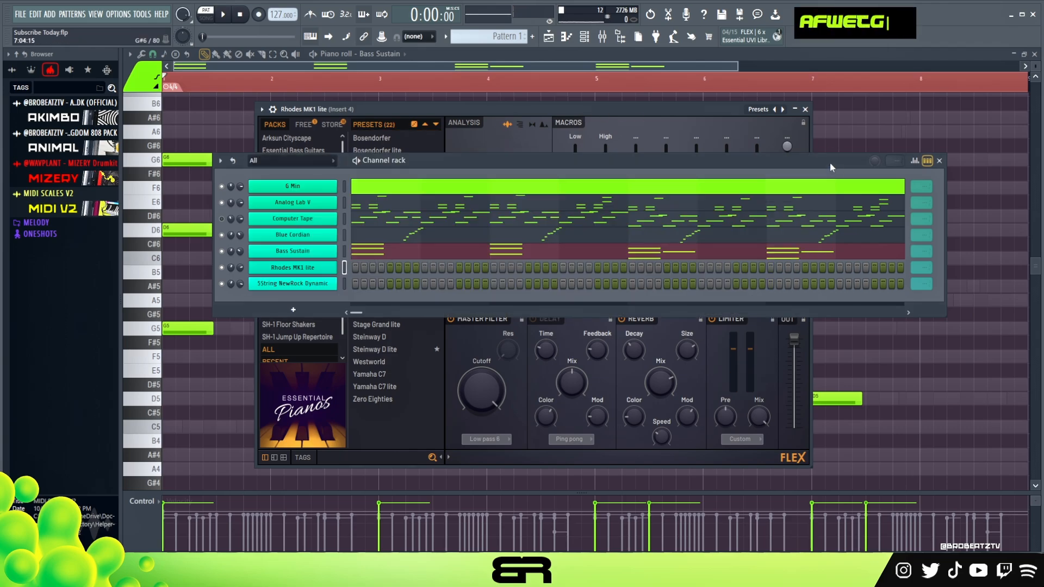
{"action": "right_click", "coordinate": [319, 269]}
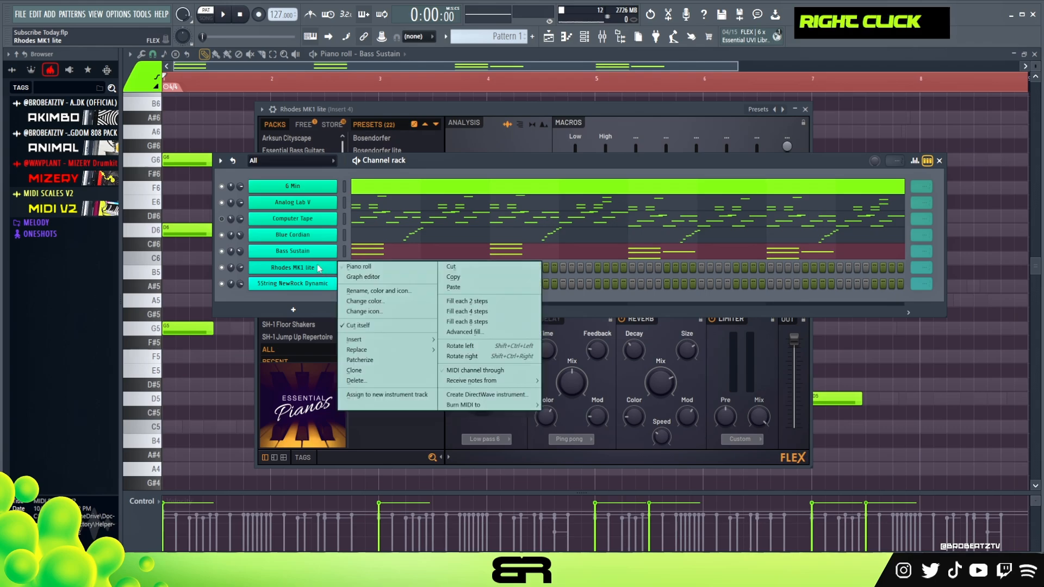
{"action": "left_click", "coordinate": [363, 267]}
{"action": "double_click", "coordinate": [186, 80]}
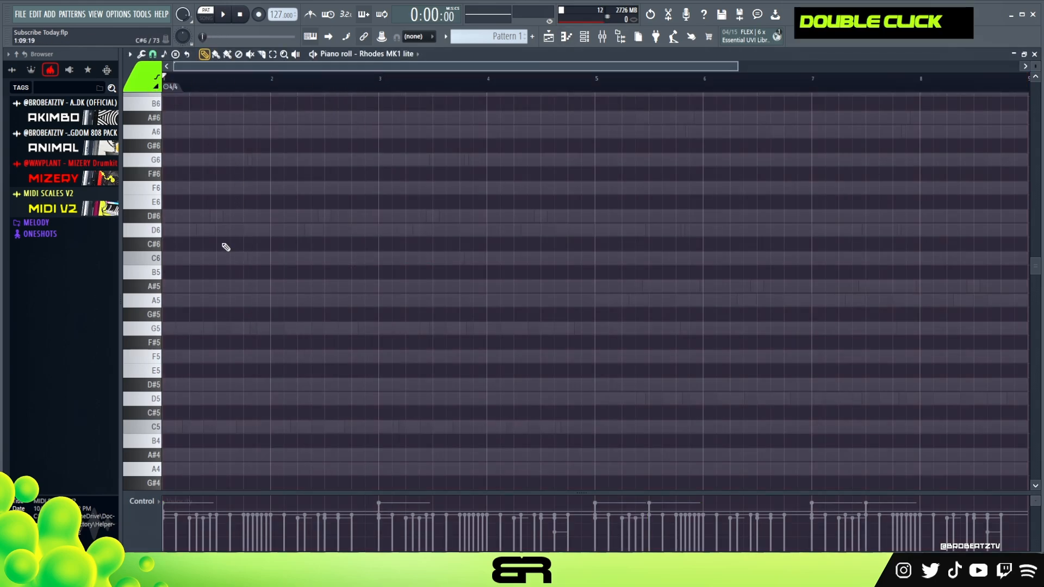
Draw a Rhodes C5 note about 1.7 bars long from the start of bar 1
{"action": "left_click", "coordinate": [212, 430], "text": "alt"}
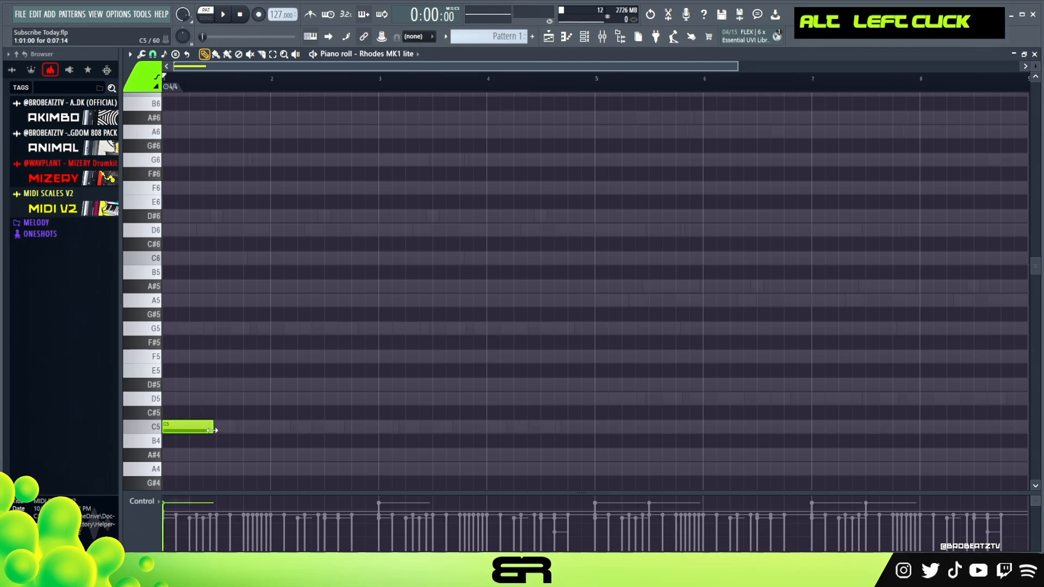
{"action": "left_click_drag", "start_coordinate": [311, 436], "coordinate": [346, 440]}
{"action": "left_click_drag", "start_coordinate": [736, 64], "coordinate": [460, 74]}
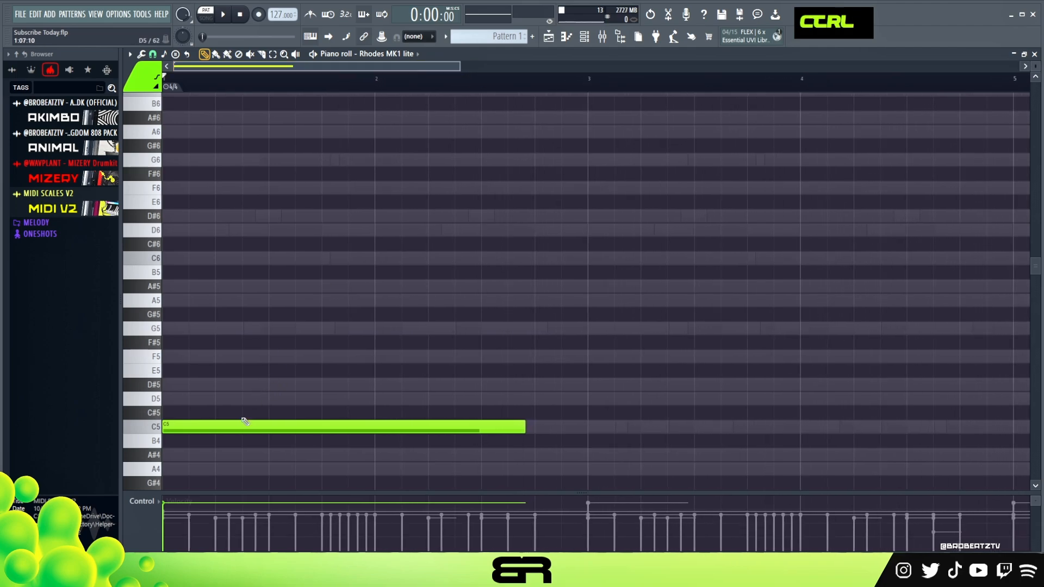
Lower the Rhodes C5 note's velocity and place a copy seven semitones higher at G5
{"action": "left_click", "coordinate": [195, 428], "text": "ctrl"}
{"action": "left_click", "coordinate": [194, 423], "text": "shift"}
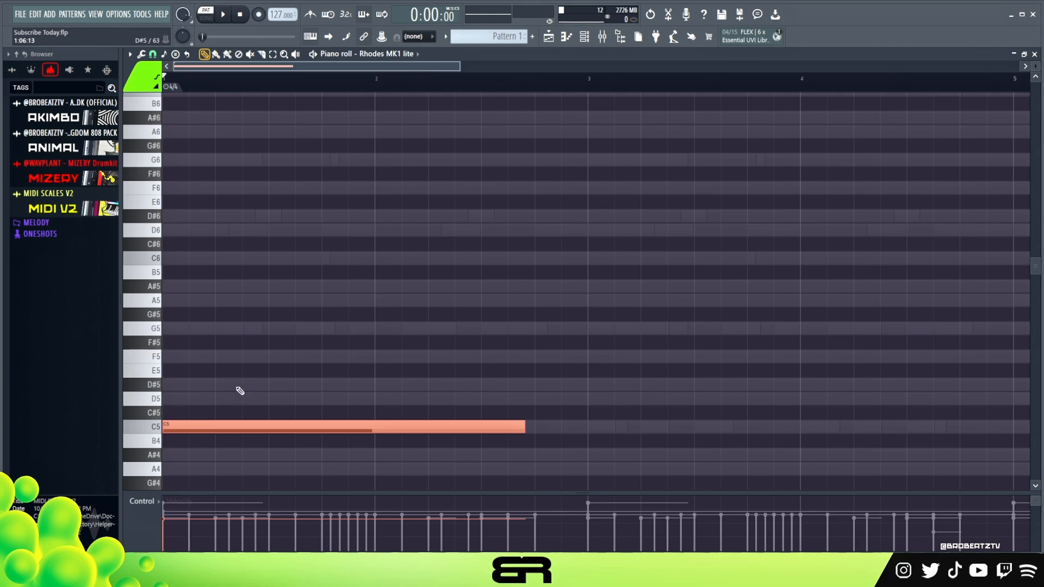
{"action": "key", "text": "shift+Up"}
{"action": "key", "text": "shift+Up"}
{"action": "key", "text": "shift+Up"}
{"action": "key", "text": "shift+Up"}
{"action": "key", "text": "shift+Up"}
{"action": "key", "text": "shift+Up"}
{"action": "key", "text": "shift+Up"}
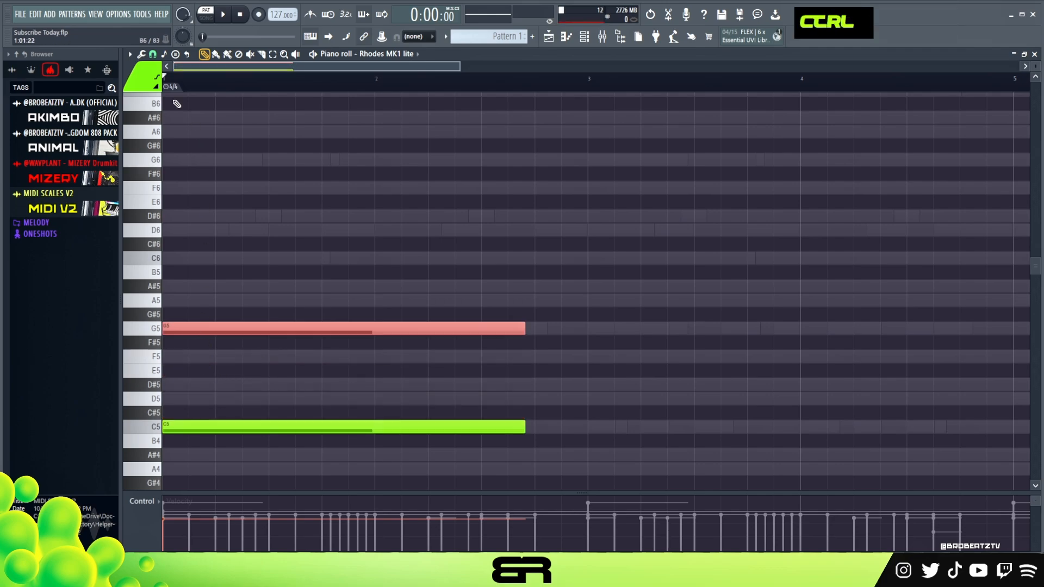
Change the snap setting, shift the G5 note slightly after the bar start and add an equally delayed D5 note
{"action": "left_click", "coordinate": [152, 54]}
{"action": "left_click", "coordinate": [169, 186]}
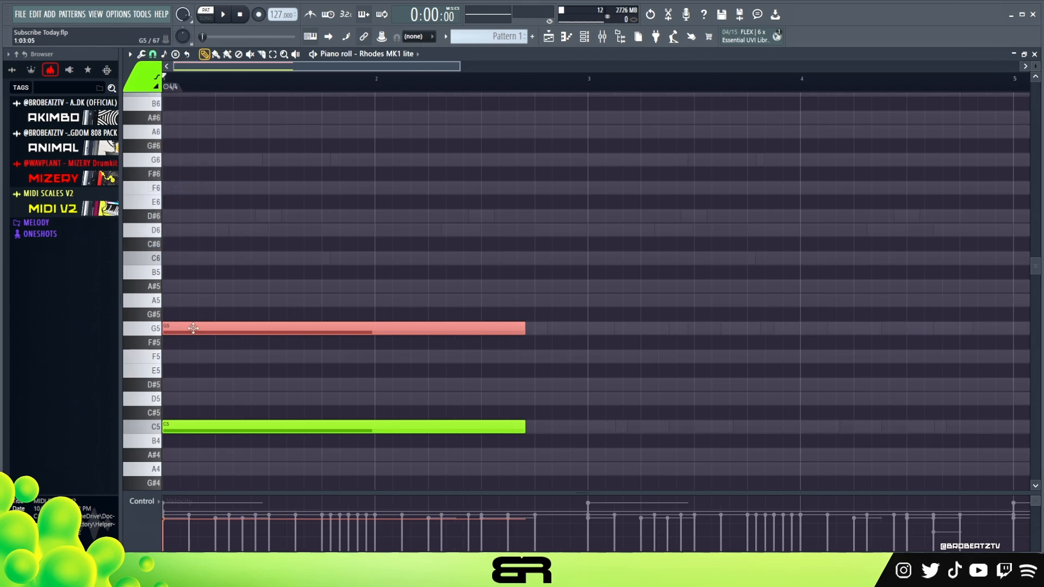
{"action": "left_click", "coordinate": [197, 395]}
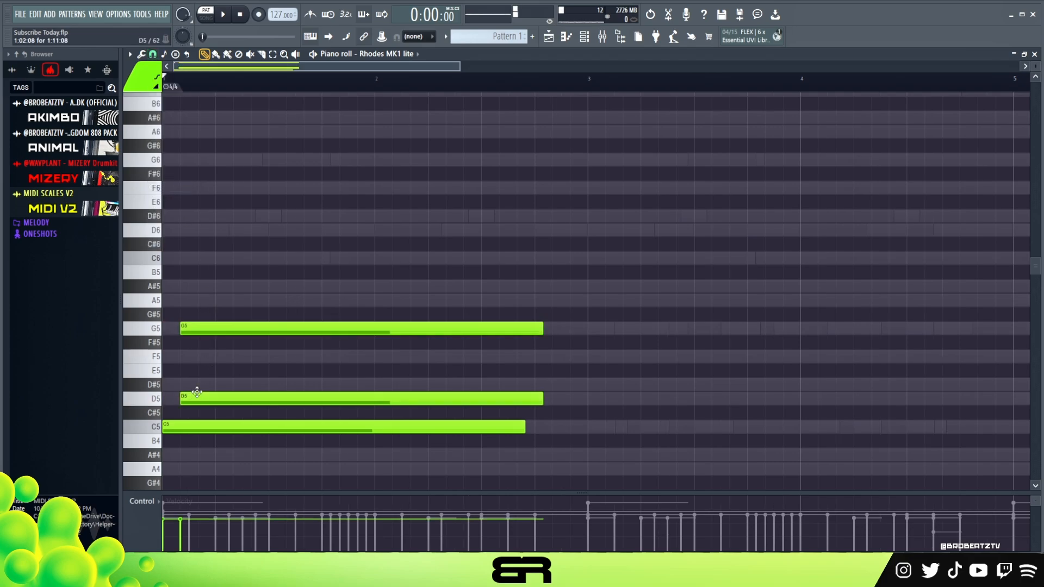
Raise the delayed D5 note to D6, and add a copy of G5 an octave higher at G6, starting 1/3 beat after D6
{"action": "key", "text": "ctrl+Up"}
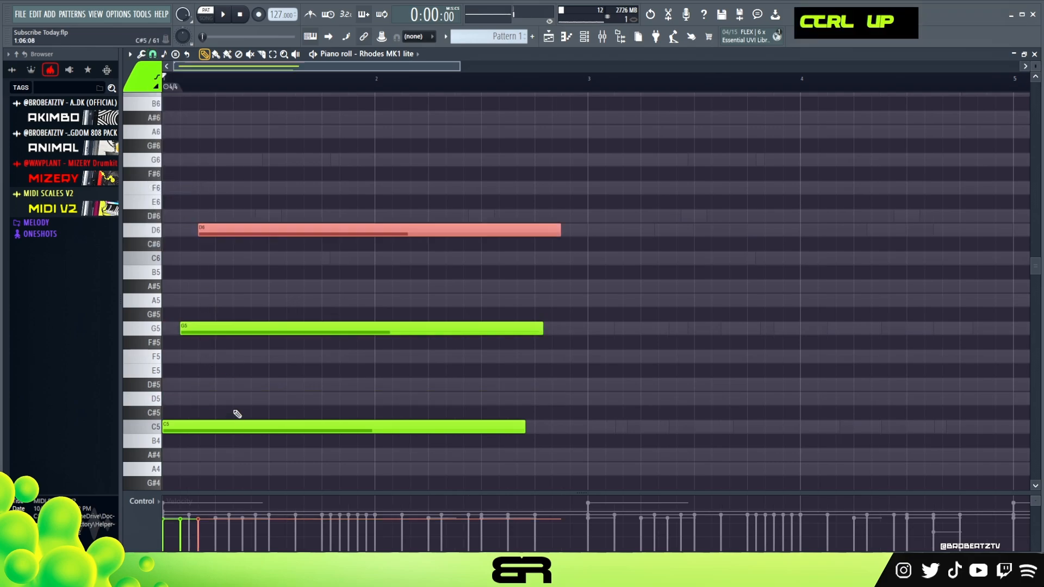
{"action": "left_click", "coordinate": [212, 341], "text": "ctrl"}
{"action": "left_click", "coordinate": [194, 327], "text": "ctrl"}
{"action": "left_click_drag", "start_coordinate": [194, 328], "coordinate": [230, 330]}
{"action": "key", "text": "ctrl+Up"}
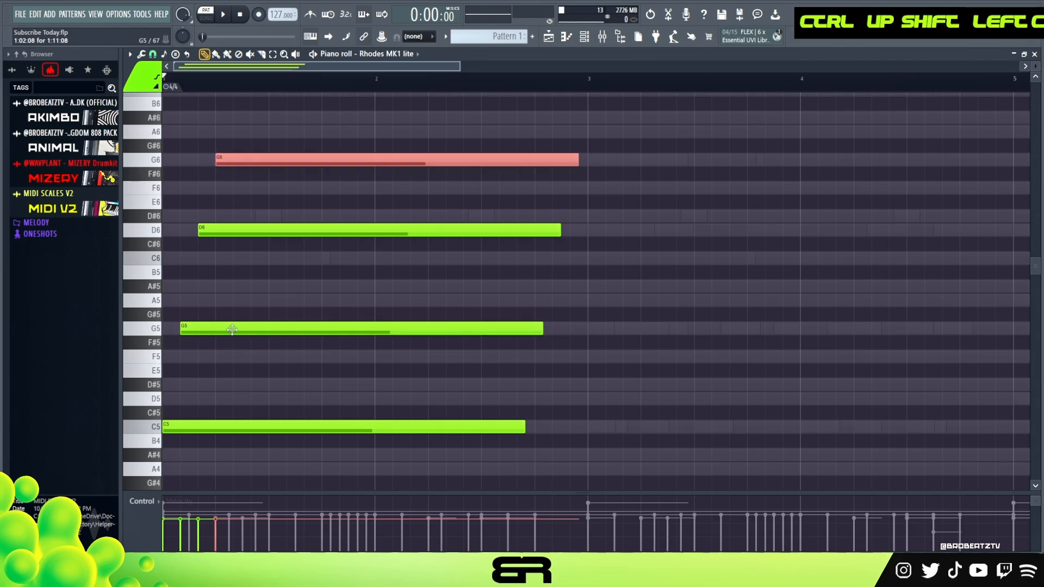
{"action": "key", "text": "space"}
{"action": "key", "text": "space"}
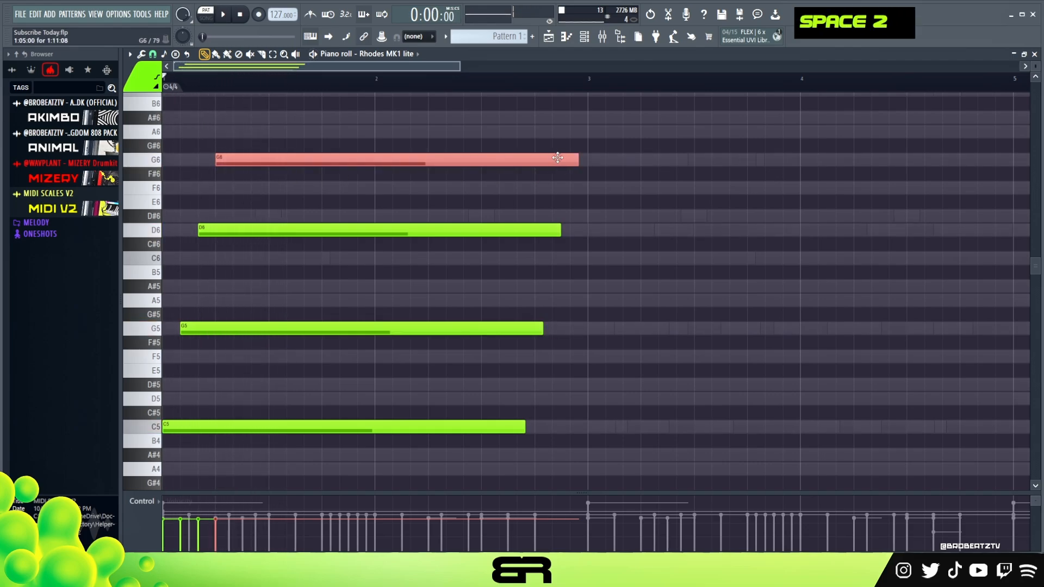
Add a second long G6 note 1/3 beat after the first G6 begins, and play back the staggered notes
{"action": "key", "text": "shift+d"}
{"action": "left_click", "coordinate": [243, 165]}
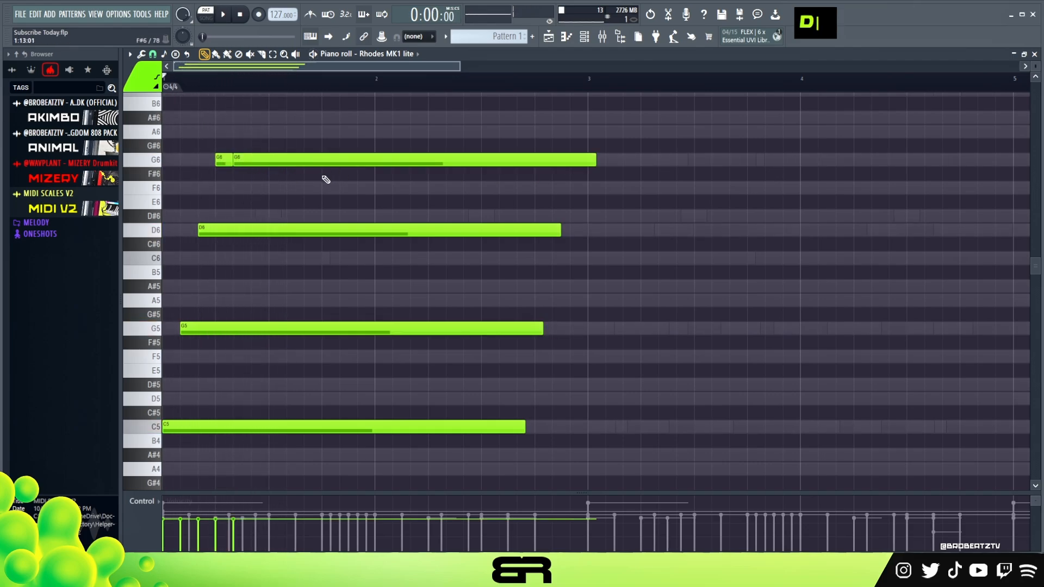
{"action": "key", "text": "space"}
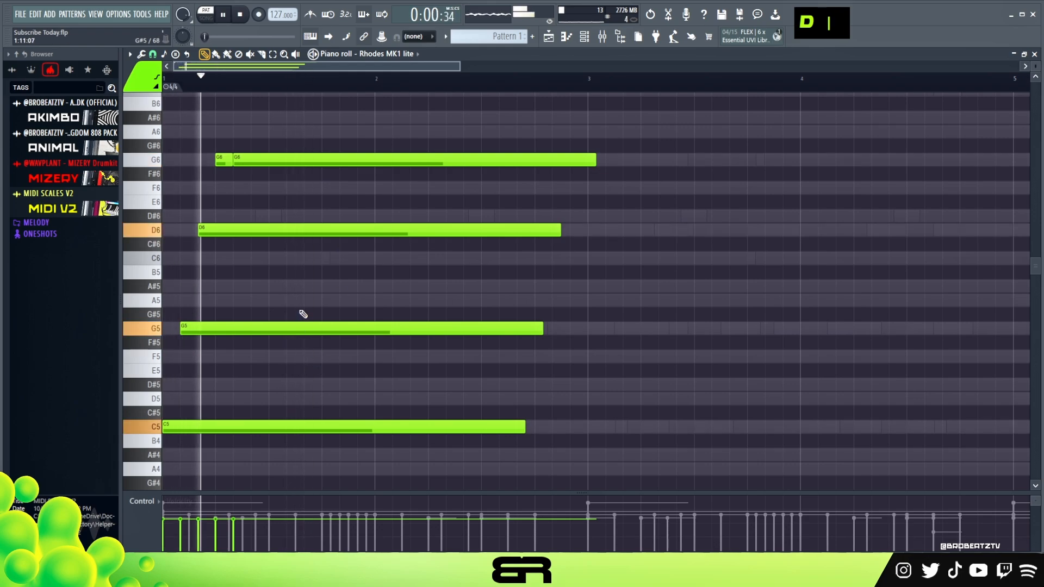
{"action": "key", "text": "space"}
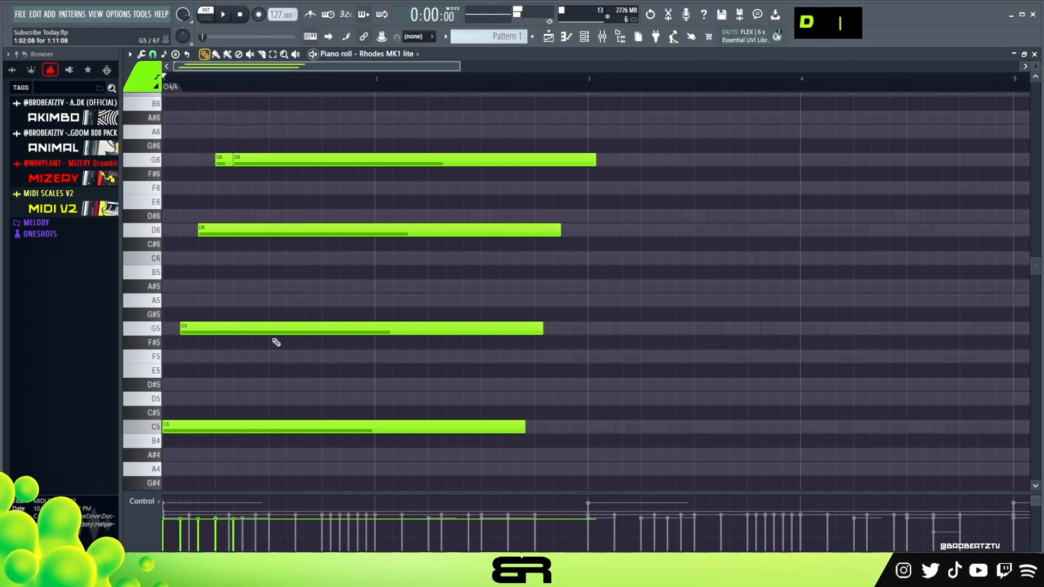
{"action": "key", "text": "space"}
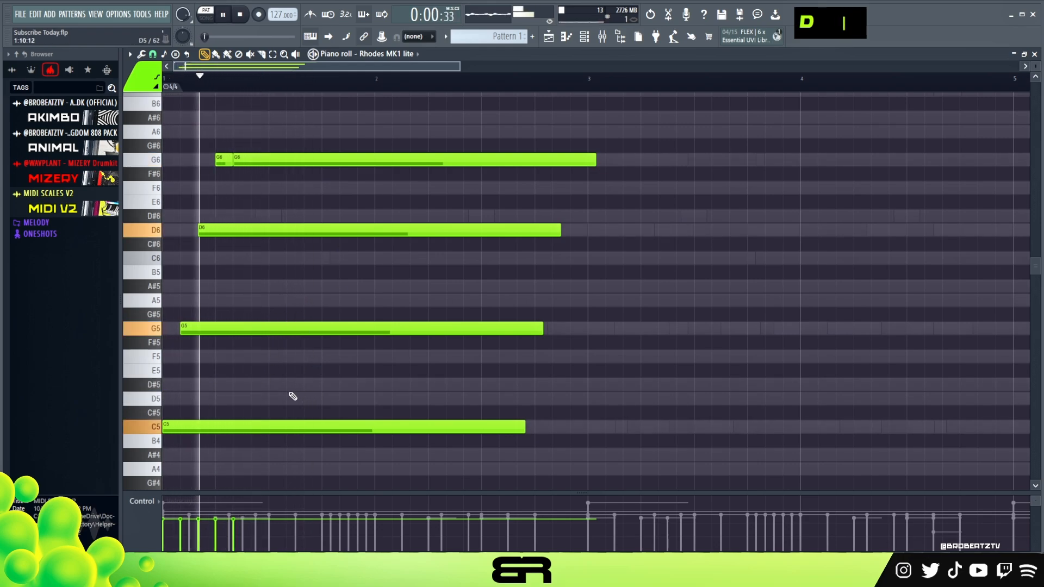
Add a long D#5 note shortly before the middle of bar 1 and a long D5 note at beat 4
{"action": "left_click", "coordinate": [287, 384]}
{"action": "mouse_move", "coordinate": [287, 384]}
{"action": "left_mouse_down"}
{"action": "mouse_move", "coordinate": [327, 384]}
{"action": "mouse_move", "coordinate": [275, 385]}
{"action": "left_mouse_up"}
{"action": "left_click", "coordinate": [322, 397]}
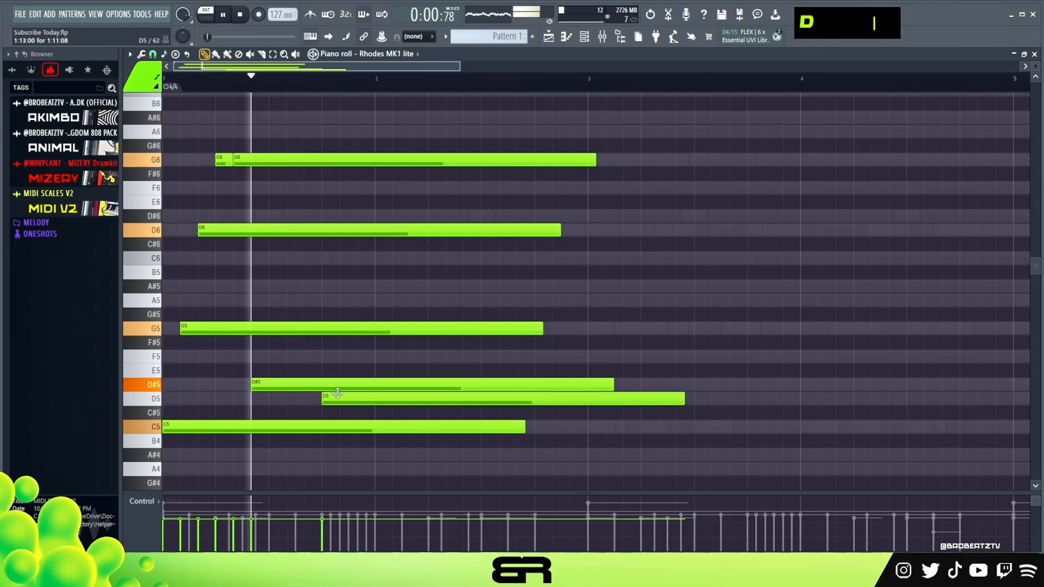
{"action": "key", "text": "space"}
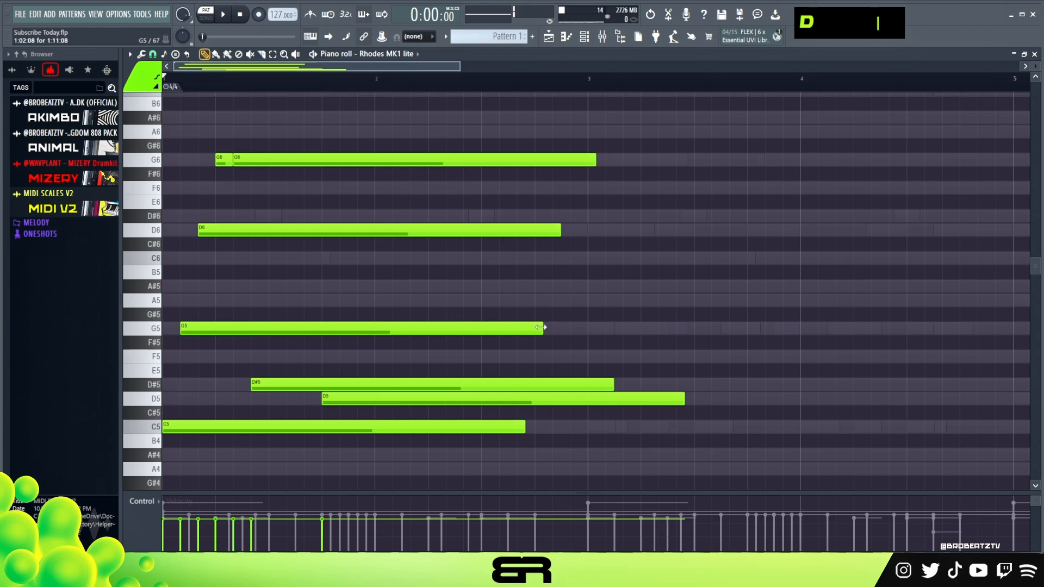
Shorten G5 to six steps, and add another G5 from step 9 lasting until late in bar 2
{"action": "left_click_drag", "start_coordinate": [540, 328], "coordinate": [273, 337]}
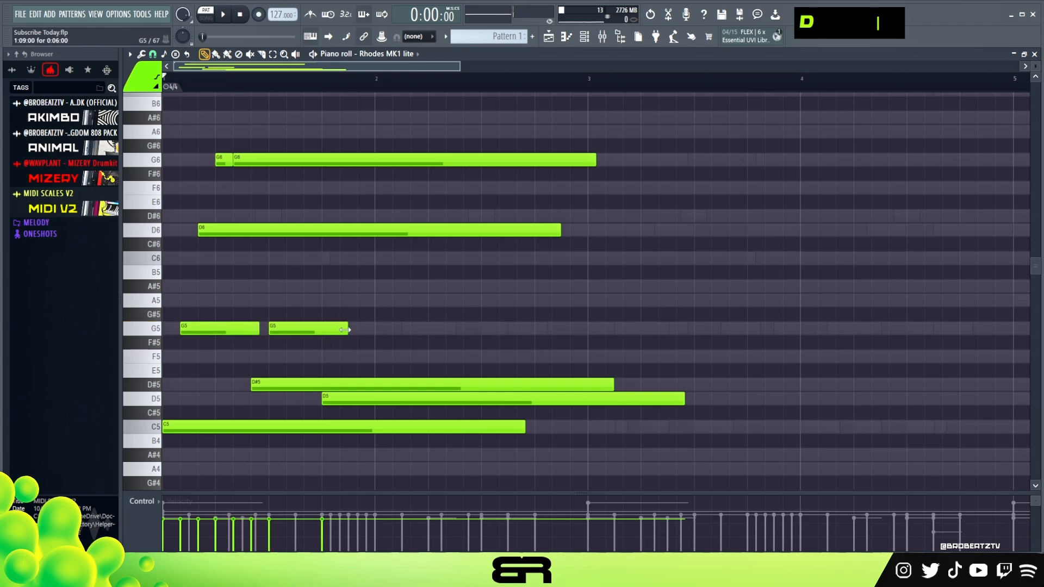
{"action": "left_click_drag", "start_coordinate": [345, 330], "coordinate": [546, 354]}
{"action": "key", "text": "space"}
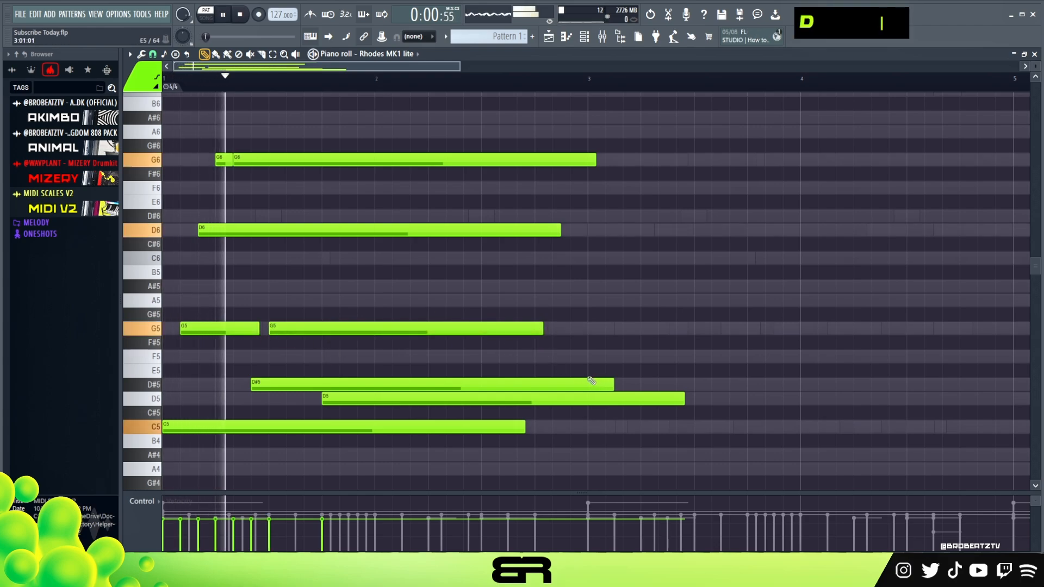
{"action": "key", "text": "space"}
{"action": "key", "text": "space"}
{"action": "key", "text": "space"}
Trim the D6, D#5, D5 and second G6 notes without snapping, leaving D6 and D#5 short
{"action": "left_click_drag", "start_coordinate": [558, 231], "coordinate": [242, 234], "text": "alt"}
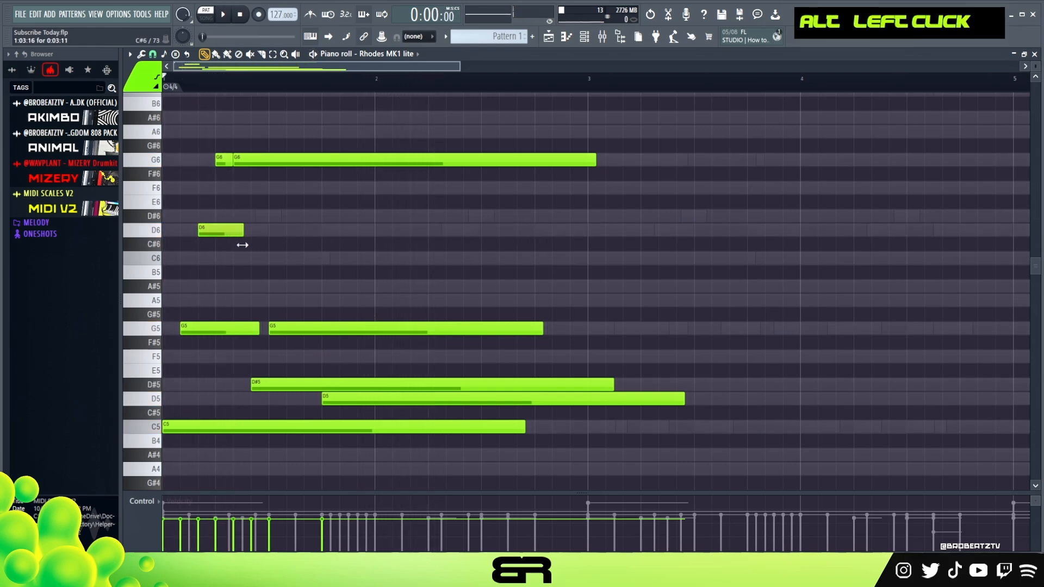
{"action": "left_click_drag", "start_coordinate": [260, 331], "coordinate": [261, 332], "text": "alt"}
{"action": "left_click_drag", "start_coordinate": [612, 386], "coordinate": [317, 386], "text": "alt"}
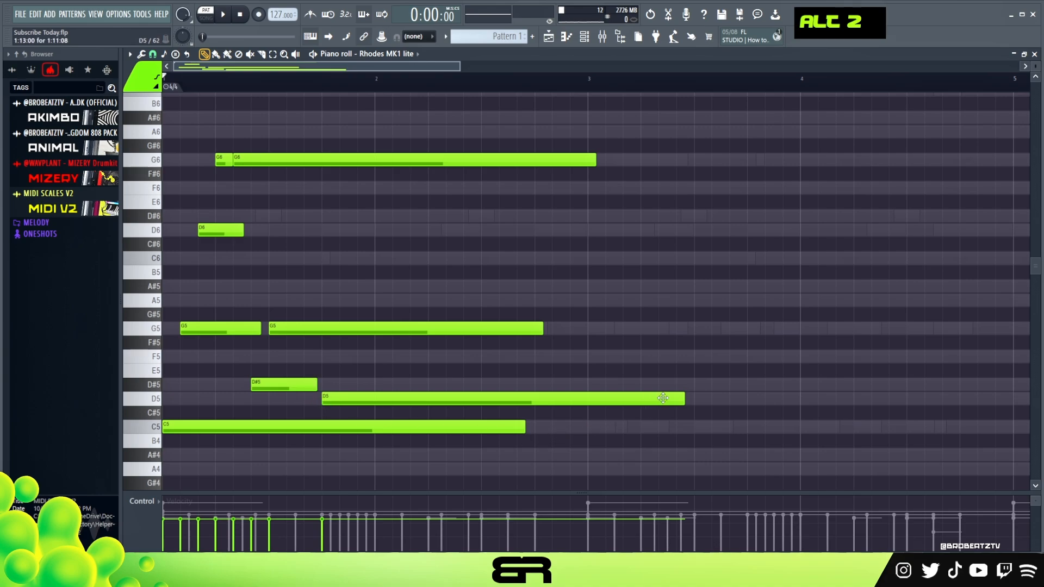
{"action": "left_click_drag", "start_coordinate": [680, 397], "coordinate": [576, 403], "text": "alt"}
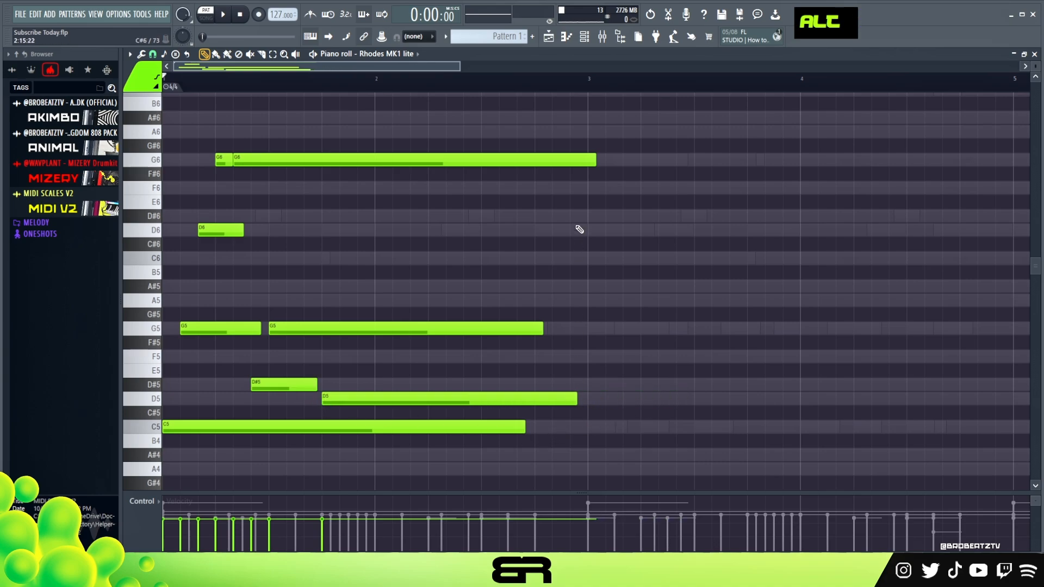
{"action": "left_click_drag", "start_coordinate": [590, 166], "coordinate": [528, 173], "text": "alt"}
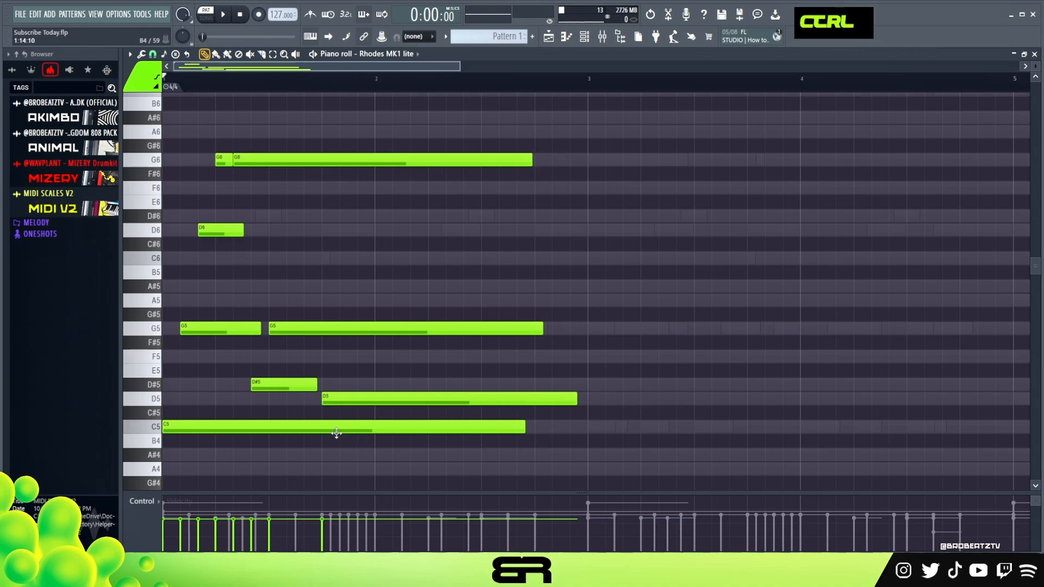
Copy the D5 note to the middle of bar 2, raise it two octaves to D7 and extend it to the start of bar 4
{"action": "left_click", "coordinate": [333, 401], "text": "ctrl"}
{"action": "left_click_drag", "start_coordinate": [336, 400], "coordinate": [501, 397], "text": "shift"}
{"action": "key", "text": "ctrl+Up"}
{"action": "key", "text": "ctrl+Up"}
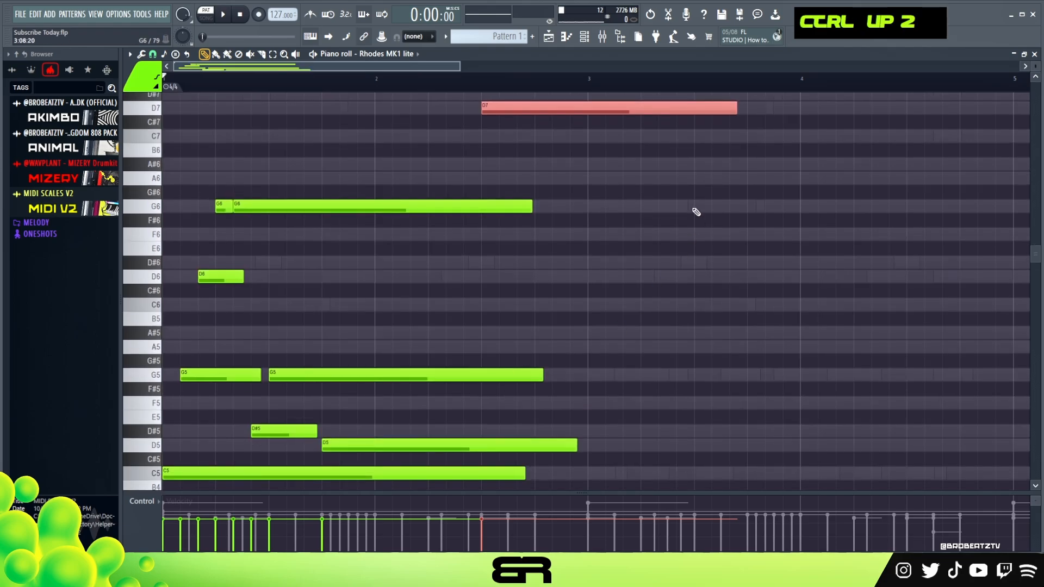
{"action": "left_click_drag", "start_coordinate": [737, 107], "coordinate": [800, 107], "text": "alt"}
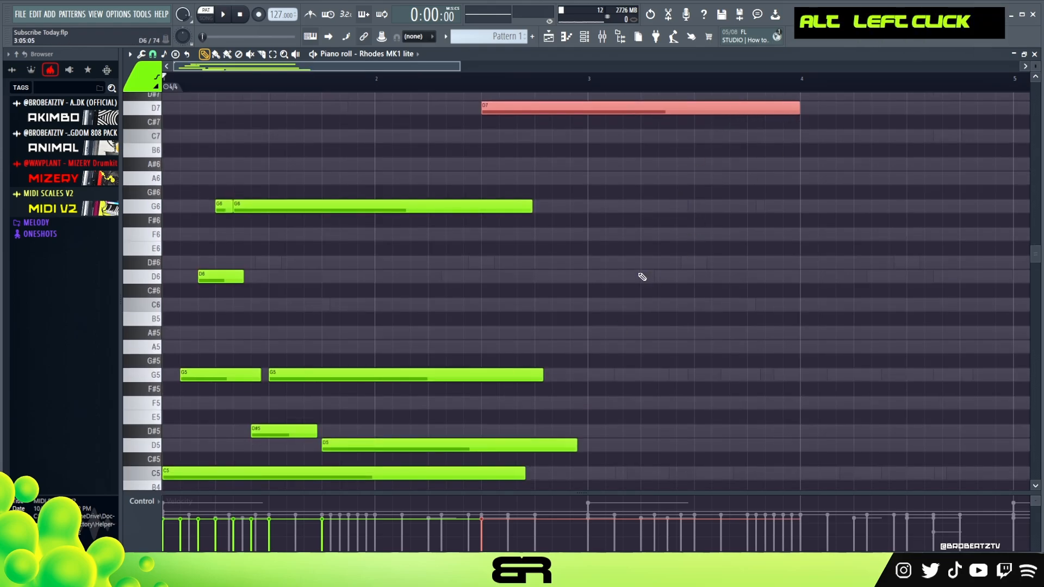
Copy the opening C5, G5, D6 and first G6 notes to bar 3, and lengthen the copied upper notes well into bar 4
{"action": "scroll", "coordinate": [447, 305], "scroll_direction": "down", "scroll_amount": 3}
{"action": "left_click_drag", "start_coordinate": [221, 159], "coordinate": [615, 436], "text": "ctrl"}
{"action": "right_click", "coordinate": [619, 441]}
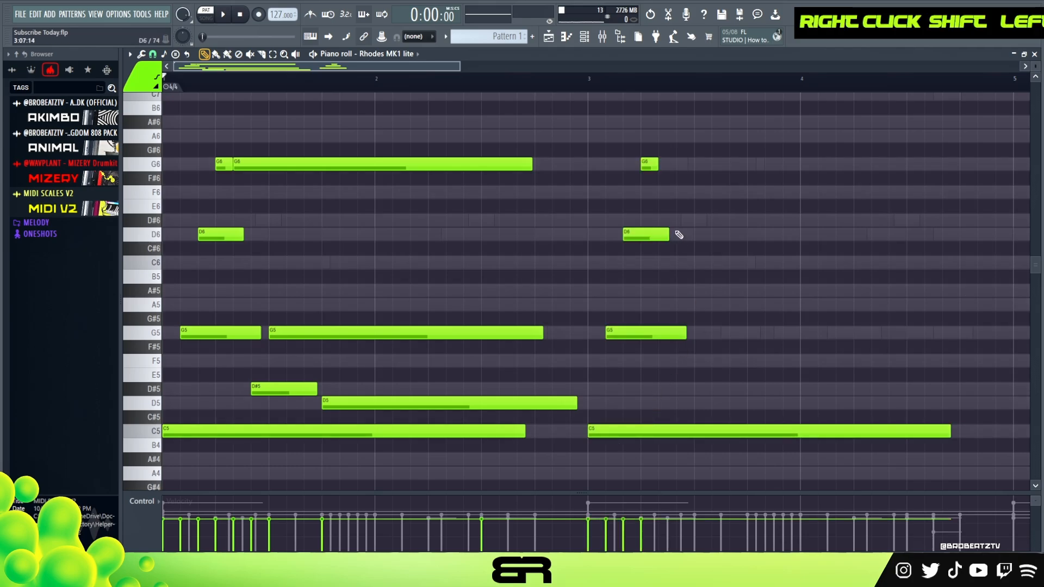
{"action": "left_click_drag", "start_coordinate": [669, 234], "coordinate": [905, 234], "text": "alt"}
{"action": "left_click_drag", "start_coordinate": [654, 163], "coordinate": [965, 213], "text": "alt"}
{"action": "left_click_drag", "start_coordinate": [686, 333], "coordinate": [923, 335], "text": "alt"}
Shape the bar 3 chord's velocities into a rising ramp from C5 to G6, and lower them all overall
{"action": "left_click_drag", "start_coordinate": [843, 156], "coordinate": [611, 456], "text": "ctrl"}
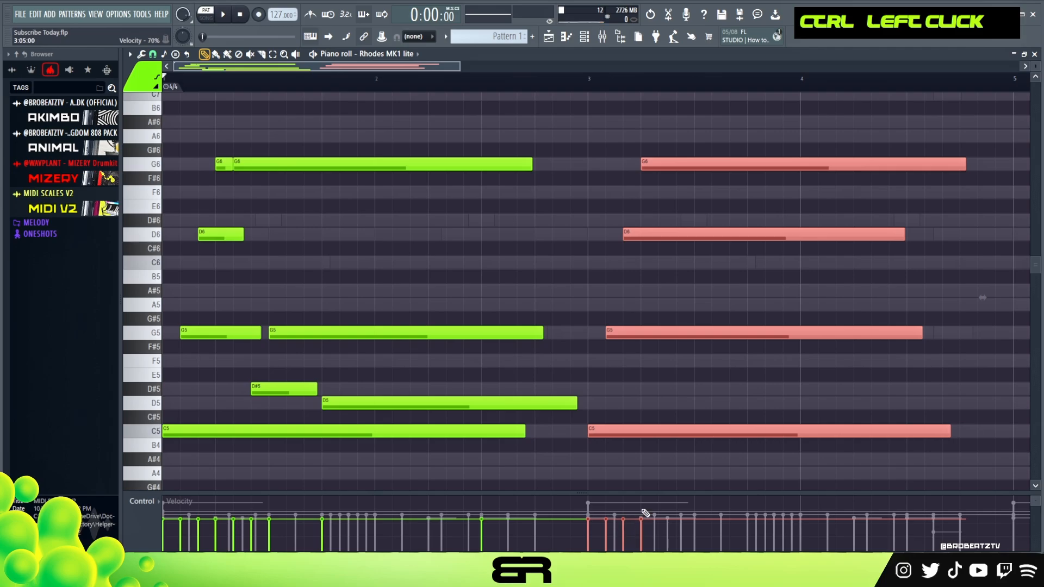
{"action": "left_click_drag", "start_coordinate": [642, 493], "coordinate": [646, 360]}
{"action": "left_click_drag", "start_coordinate": [642, 442], "coordinate": [605, 461]}
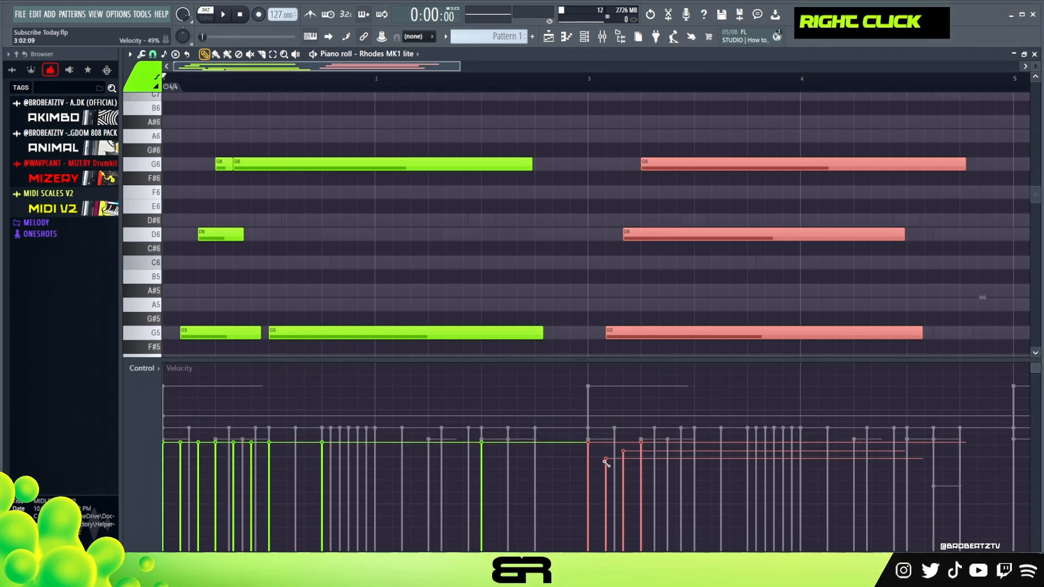
{"action": "scroll", "coordinate": [690, 282], "scroll_direction": "down", "scroll_amount": 3, "text": "alt"}
{"action": "scroll", "coordinate": [691, 283], "scroll_direction": "up", "scroll_amount": 2, "text": "alt"}
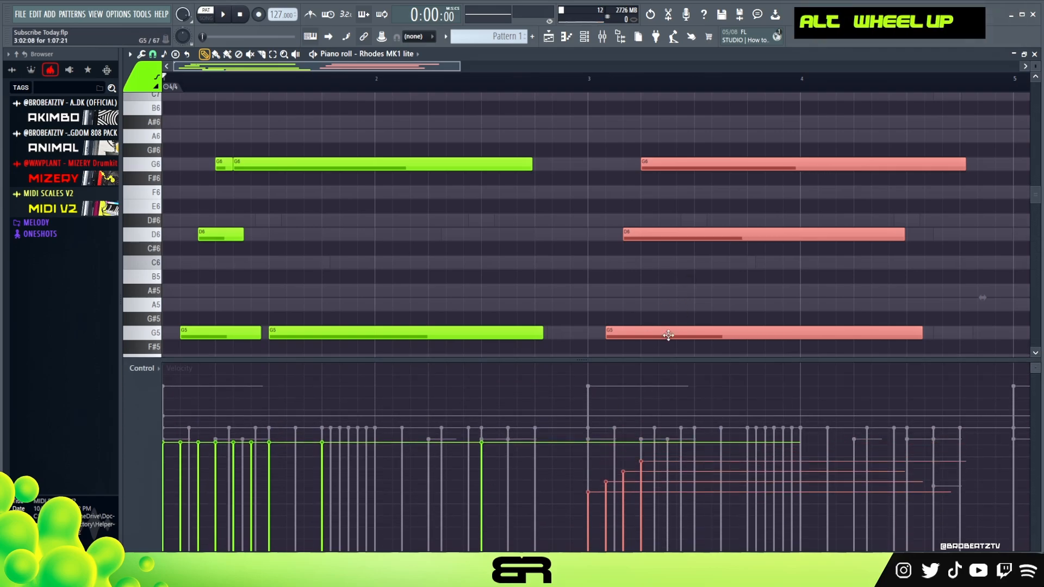
{"action": "right_click", "coordinate": [591, 287]}
{"action": "left_click_drag", "start_coordinate": [585, 371], "coordinate": [578, 469]}
Play the Rhodes part from the start and check how the notes sound across bars 1 to 4
{"action": "scroll", "coordinate": [559, 349], "scroll_direction": "down", "scroll_amount": 3}
{"action": "scroll", "coordinate": [558, 348], "scroll_direction": "up", "scroll_amount": 3}
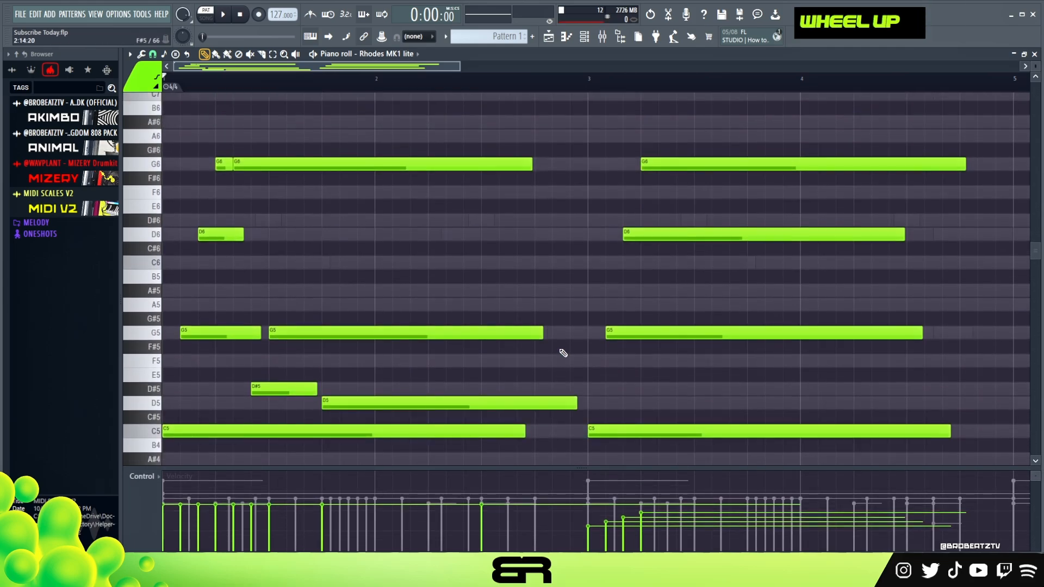
{"action": "key", "text": "space"}
{"action": "key", "text": "space"}
{"action": "right_click", "coordinate": [567, 245], "text": "ctrl"}
{"action": "right_click", "coordinate": [567, 245], "text": "ctrl"}
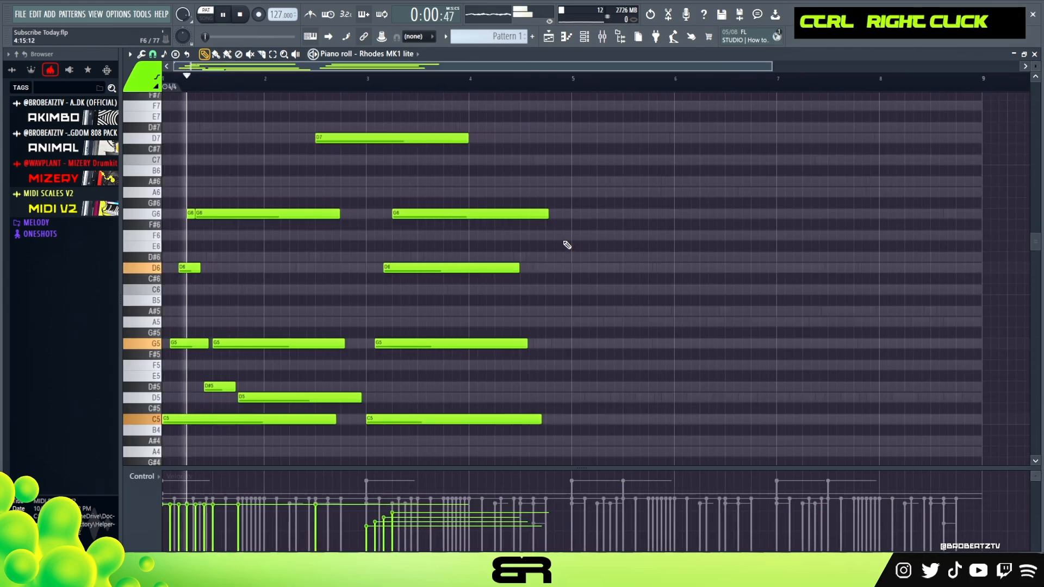
{"action": "key", "text": "space"}
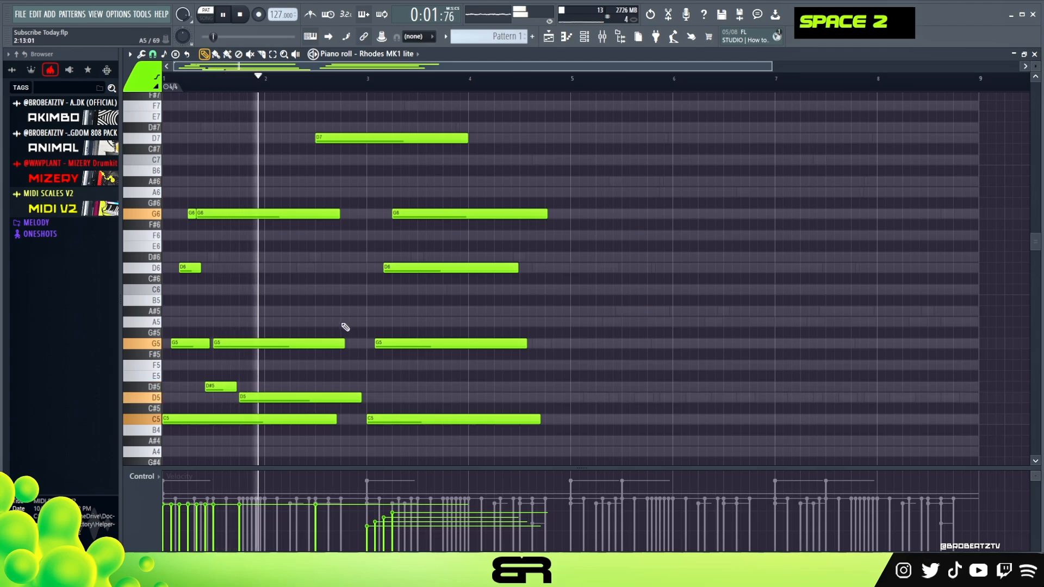
{"action": "key", "text": "space"}
{"action": "key", "text": "space"}
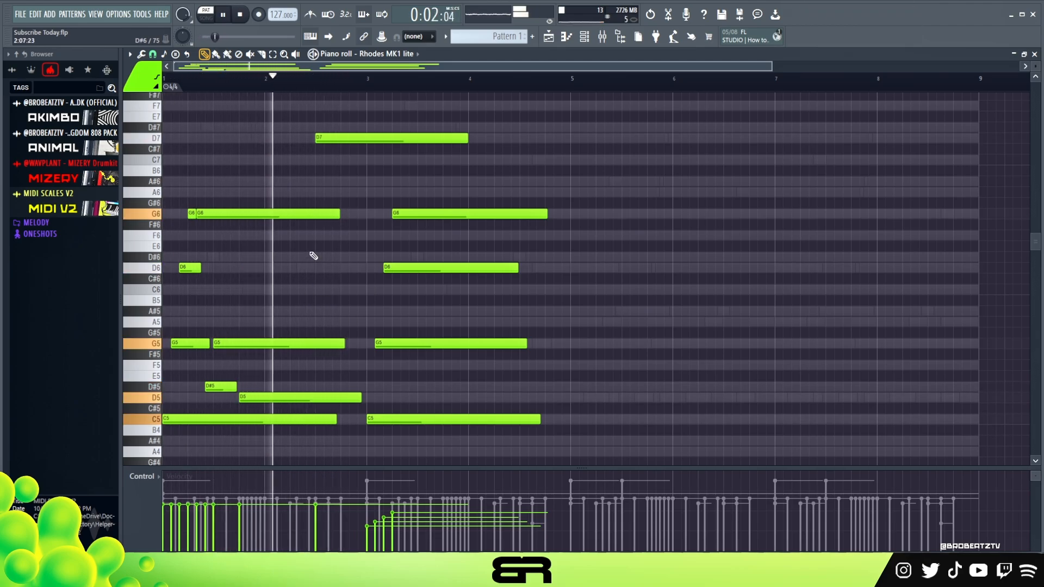
Raise the velocity of all Rhodes notes together, play them back and clear the note selection
{"action": "key", "text": "ctrl+a"}
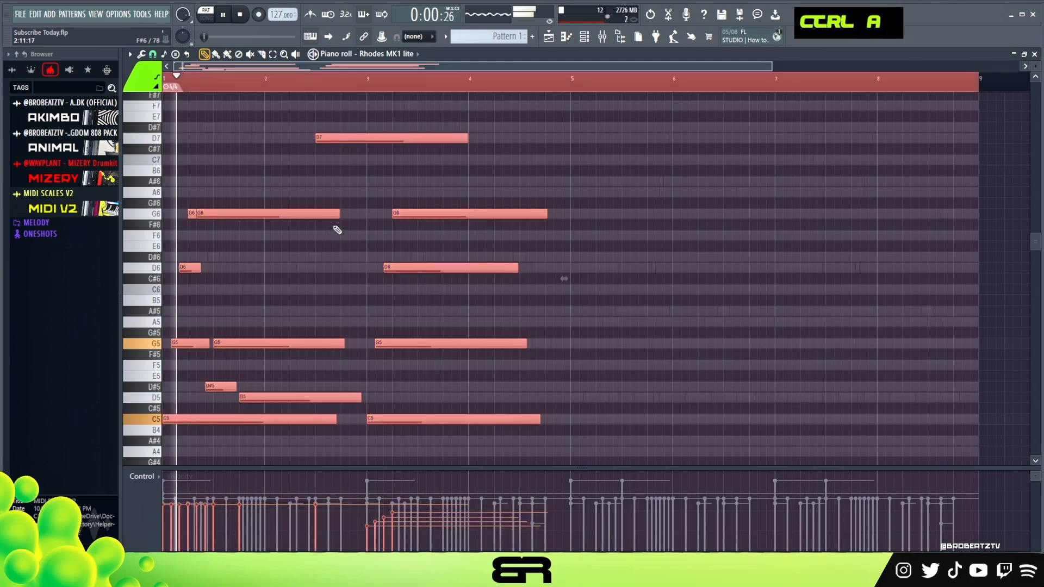
{"action": "scroll", "coordinate": [333, 235], "scroll_direction": "up", "scroll_amount": 4}
{"action": "key", "text": "space"}
{"action": "key", "text": "space"}
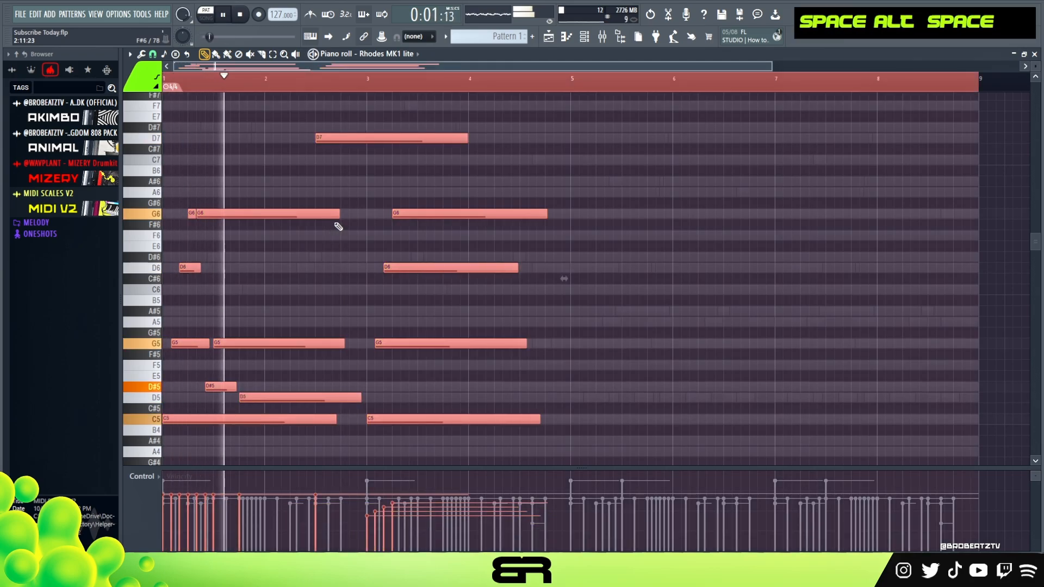
{"action": "key", "text": "space"}
{"action": "key", "text": "space"}
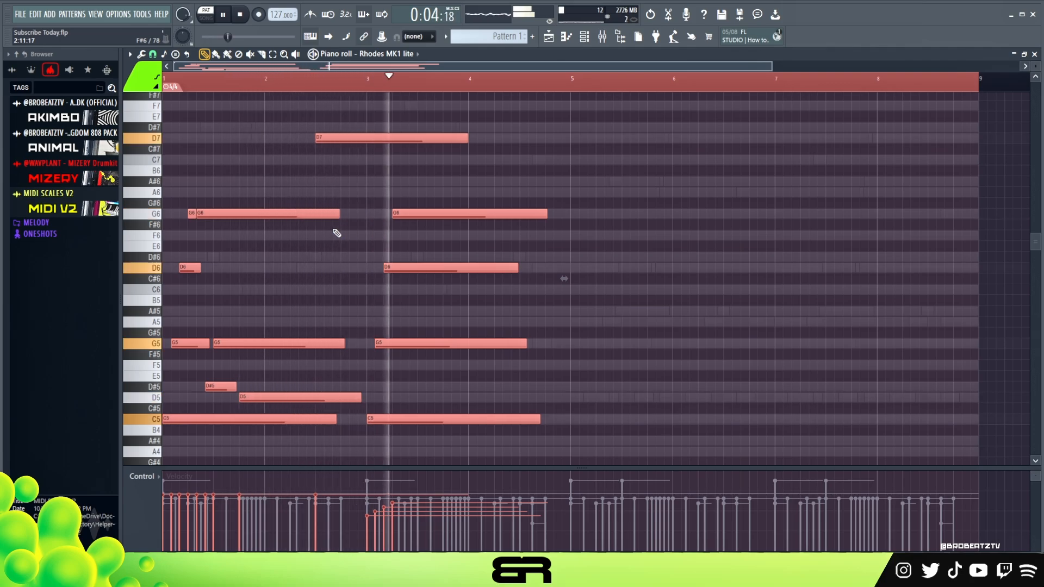
{"action": "right_click", "coordinate": [558, 198]}
{"action": "scroll", "coordinate": [567, 194], "scroll_direction": "up", "scroll_amount": 3}
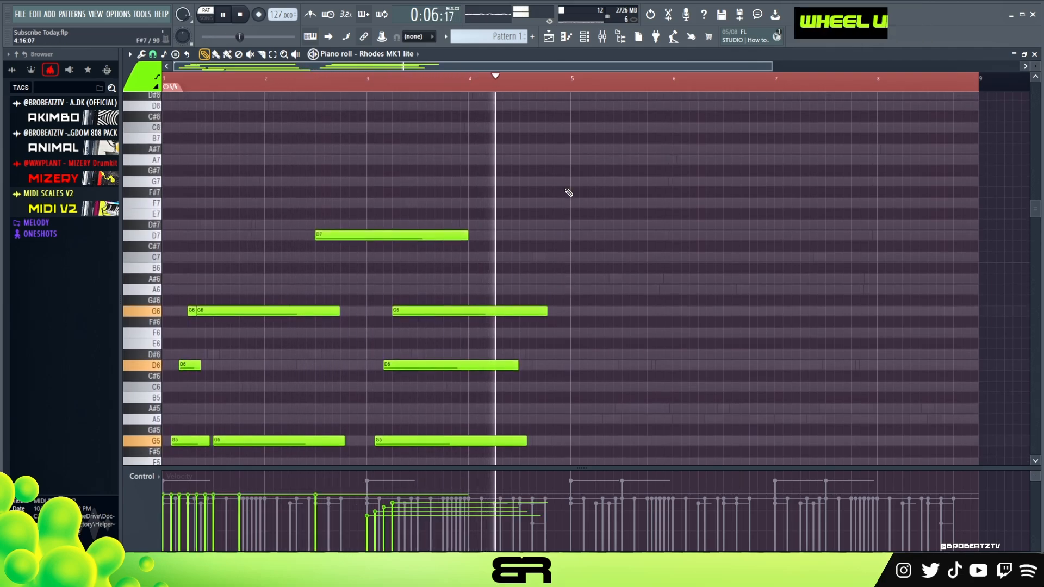
{"action": "key", "text": "space"}
Place an A7 note just before the middle of bar 4 and reduce it to 1/3 beat long
{"action": "scroll", "coordinate": [540, 85], "scroll_direction": "up", "scroll_amount": 4}
{"action": "right_click", "coordinate": [521, 221]}
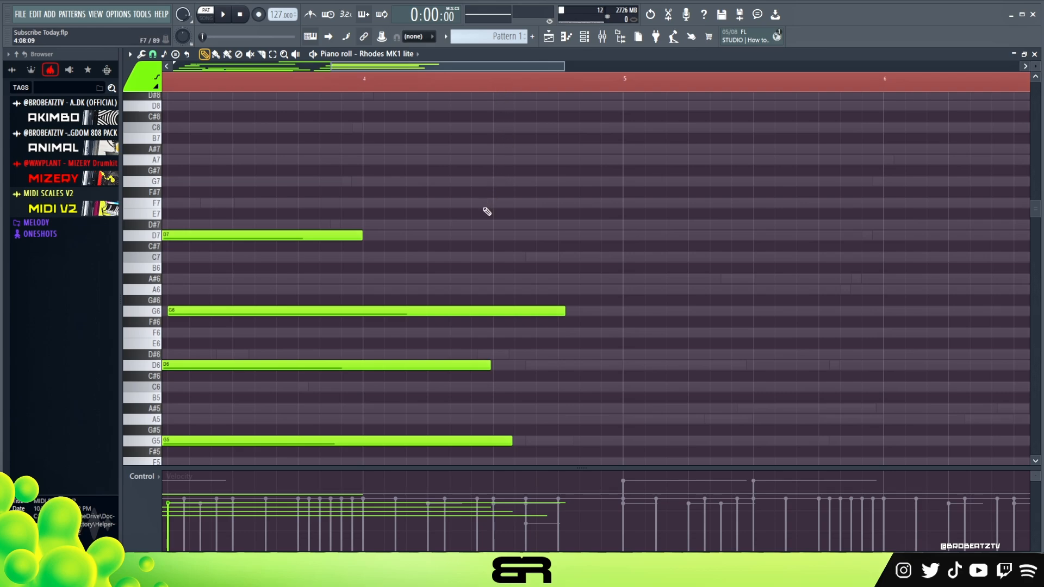
{"action": "left_click", "coordinate": [464, 161]}
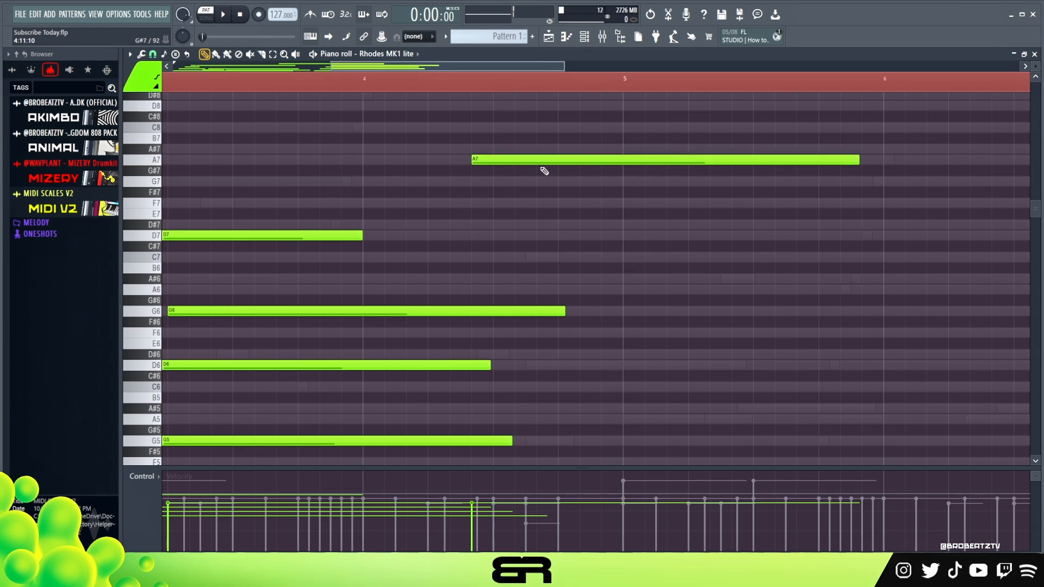
{"action": "left_click", "coordinate": [566, 178], "text": "ctrl"}
{"action": "key", "text": "shift+d"}
{"action": "right_click", "coordinate": [507, 176]}
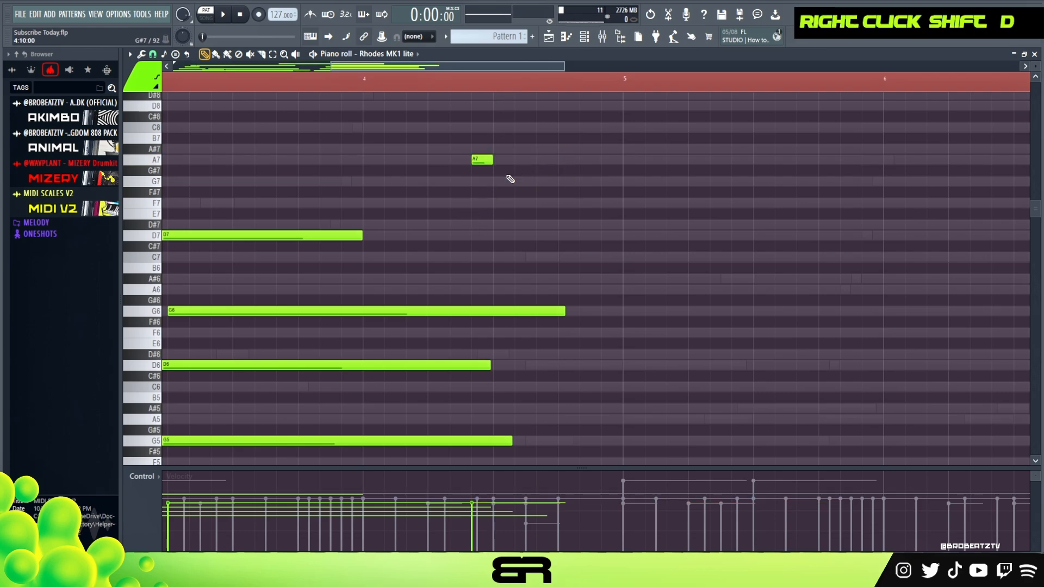
Build a run of consecutive 1/3-beat notes A#7, A7, A#7, A7, C8, D#8, D8 ending at bar 5
{"action": "left_click", "coordinate": [478, 160]}
{"action": "left_click", "coordinate": [507, 149]}
{"action": "right_click", "coordinate": [507, 149]}
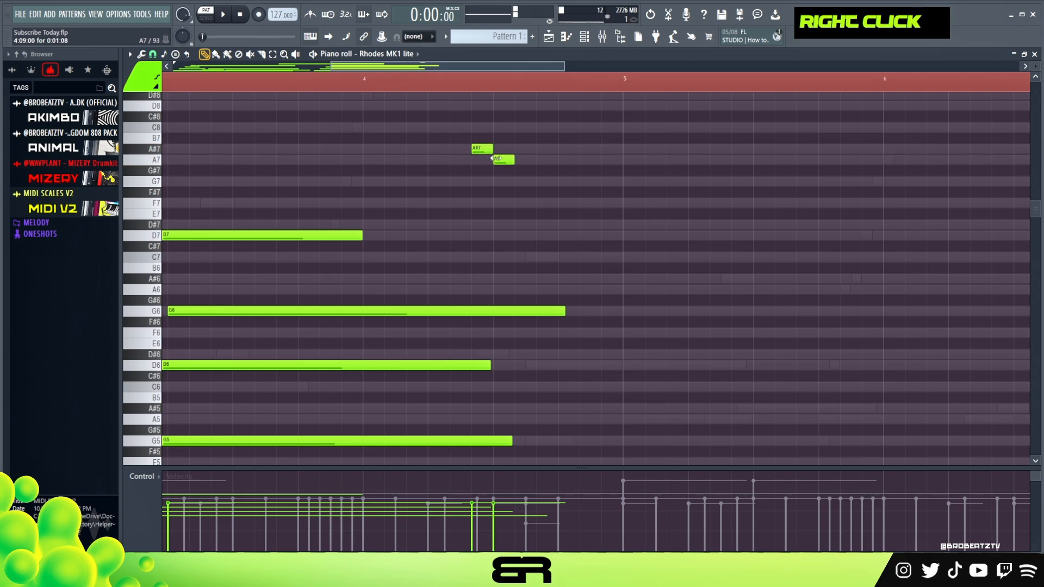
{"action": "left_click", "coordinate": [519, 149]}
{"action": "scroll", "coordinate": [555, 175], "scroll_direction": "up", "scroll_amount": 1}
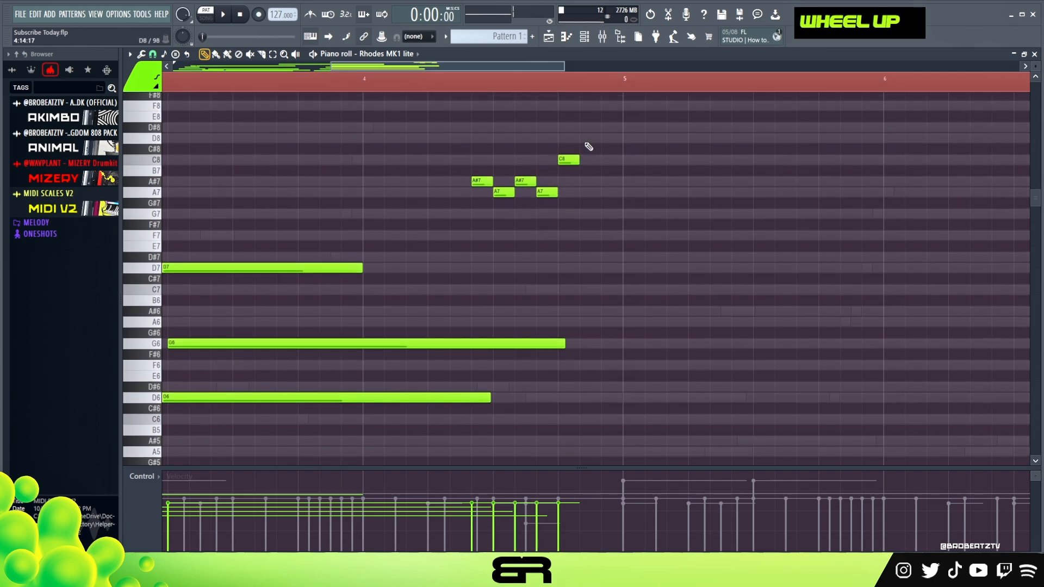
{"action": "left_click", "coordinate": [605, 139]}
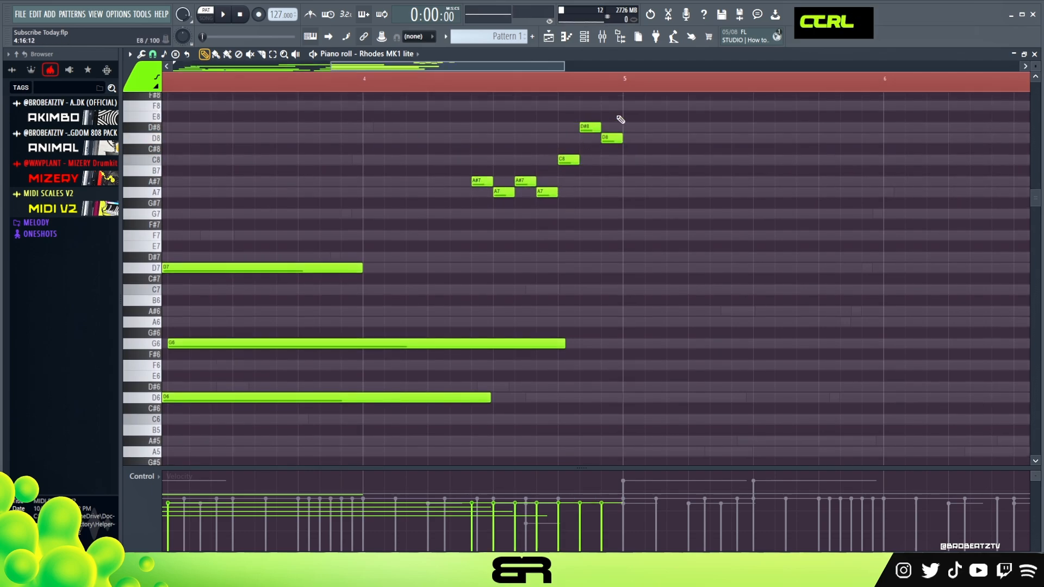
Place a G8 note at the start of bar 5 and audition it together with the run that precedes it
{"action": "scroll", "coordinate": [614, 147], "scroll_direction": "up", "scroll_amount": 1}
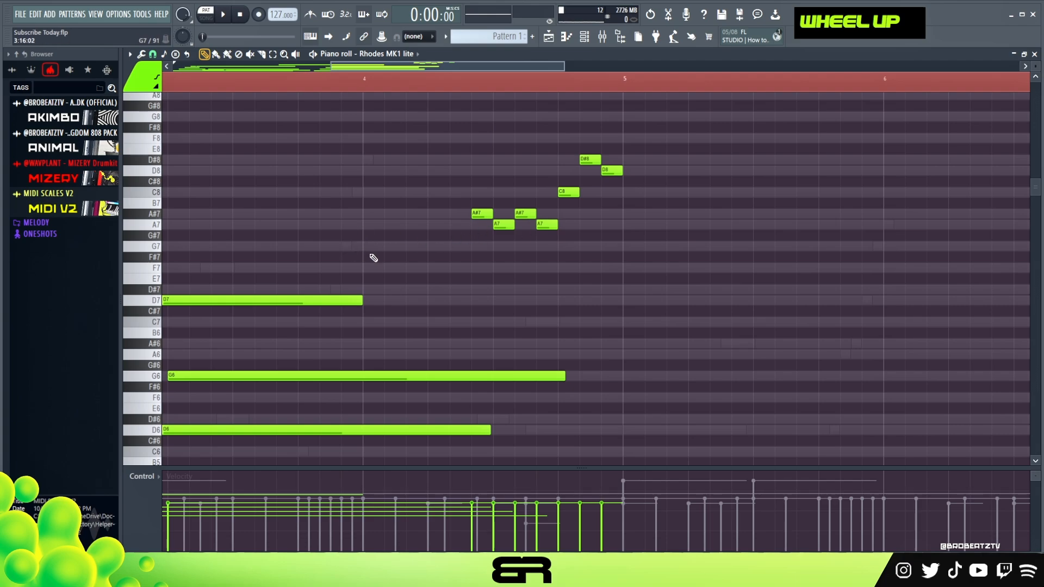
{"action": "left_click", "coordinate": [608, 246], "text": "ctrl"}
{"action": "key", "text": "ctrl+Up"}
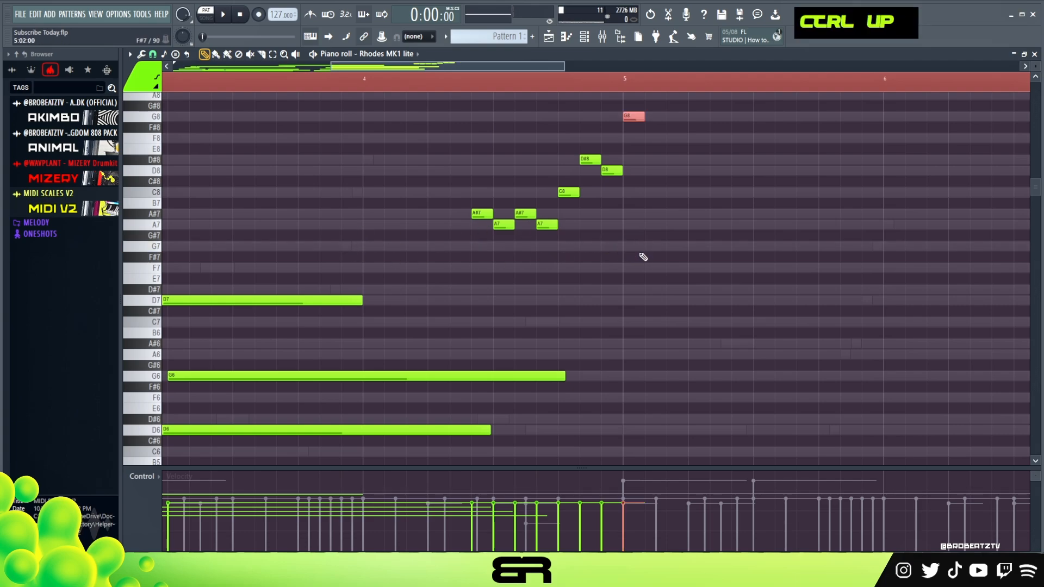
{"action": "right_click", "coordinate": [480, 212], "text": "alt"}
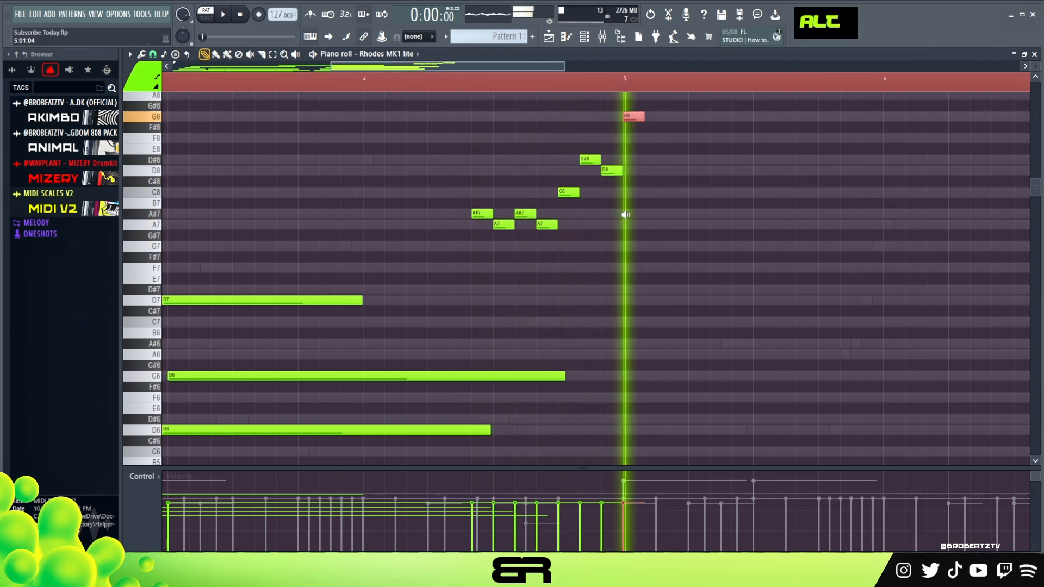
{"action": "right_click", "coordinate": [639, 192], "text": "alt"}
Shorten the seven run notes before bar 5 to about half their length and extend the G8 note just past bar 6
{"action": "left_click_drag", "start_coordinate": [627, 144], "coordinate": [453, 262], "text": "ctrl"}
{"action": "left_click_drag", "start_coordinate": [480, 215], "coordinate": [481, 215], "text": "alt"}
{"action": "right_click", "coordinate": [679, 260]}
{"action": "left_click_drag", "start_coordinate": [643, 117], "coordinate": [915, 116], "text": "alt"}
Duplicate the long Rhodes notes of bars 1 to 4, without the high run, into bars 5 to 8
{"action": "right_click", "coordinate": [738, 224], "text": "ctrl"}
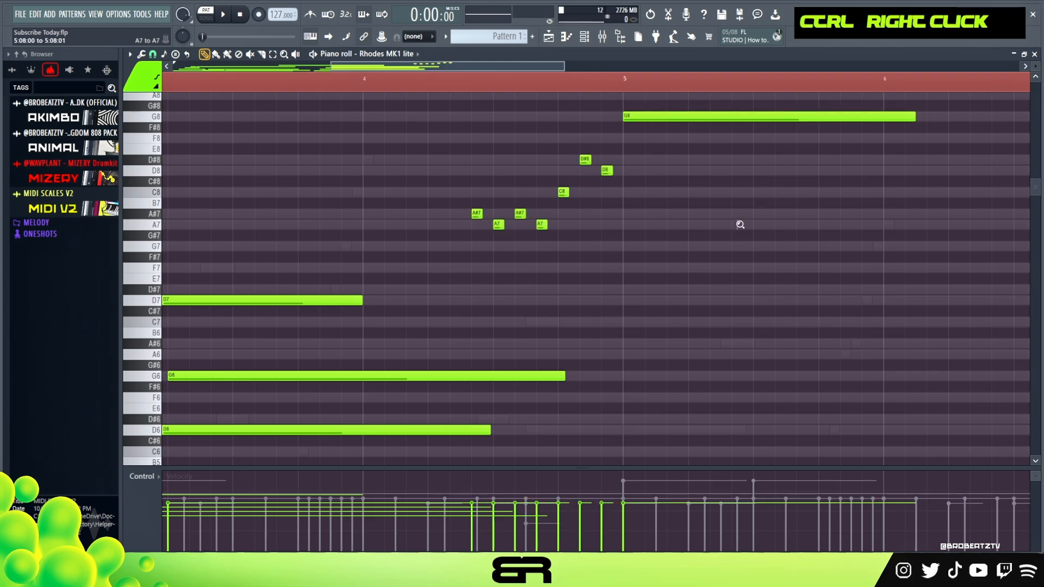
{"action": "left_click_drag", "start_coordinate": [511, 226], "coordinate": [203, 473], "text": "ctrl"}
{"action": "scroll", "coordinate": [259, 417], "scroll_direction": "down", "scroll_amount": 3}
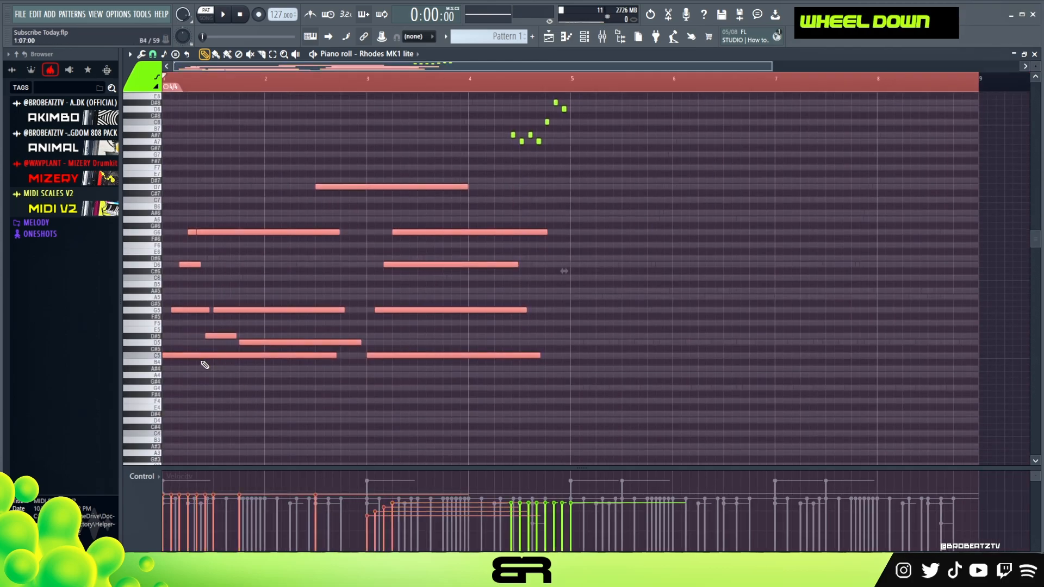
{"action": "left_click_drag", "start_coordinate": [205, 355], "coordinate": [612, 347], "text": "shift"}
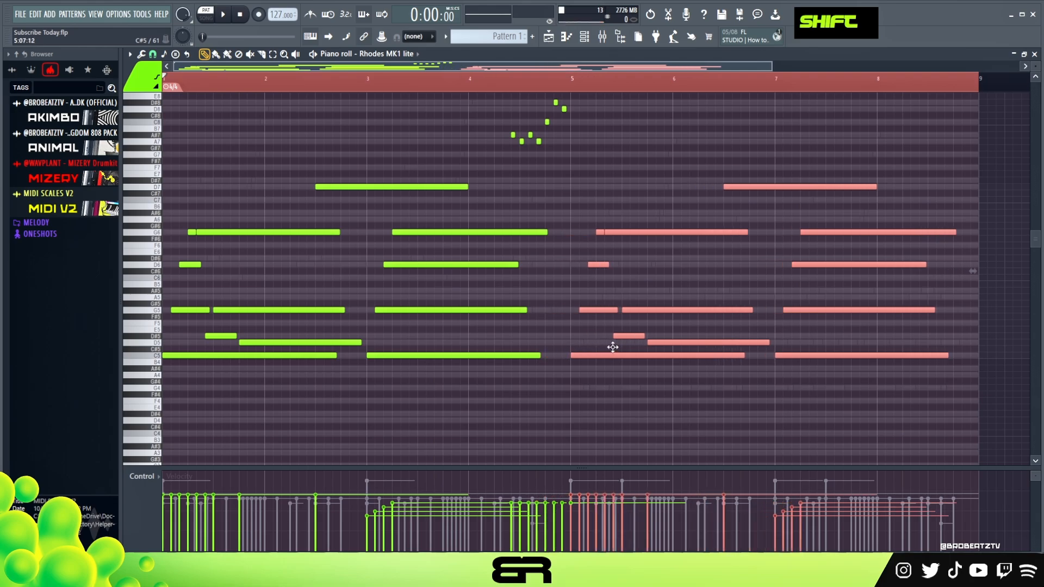
Transpose the duplicated Rhodes notes in bars 5 to 8 down five semitones and clear the selection
{"action": "scroll", "coordinate": [690, 82], "scroll_direction": "up", "scroll_amount": 2}
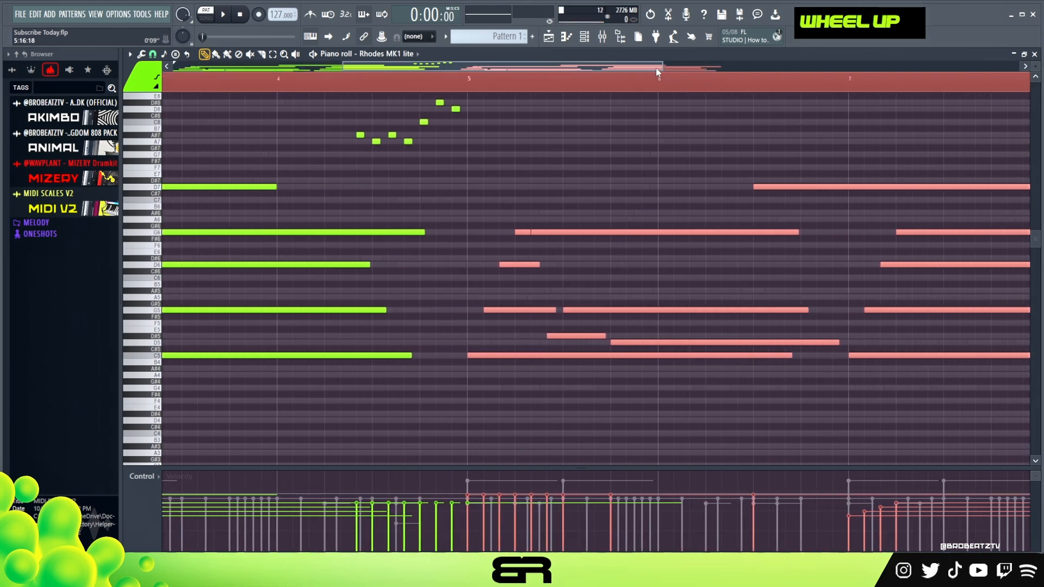
{"action": "left_click_drag", "start_coordinate": [656, 67], "coordinate": [665, 67]}
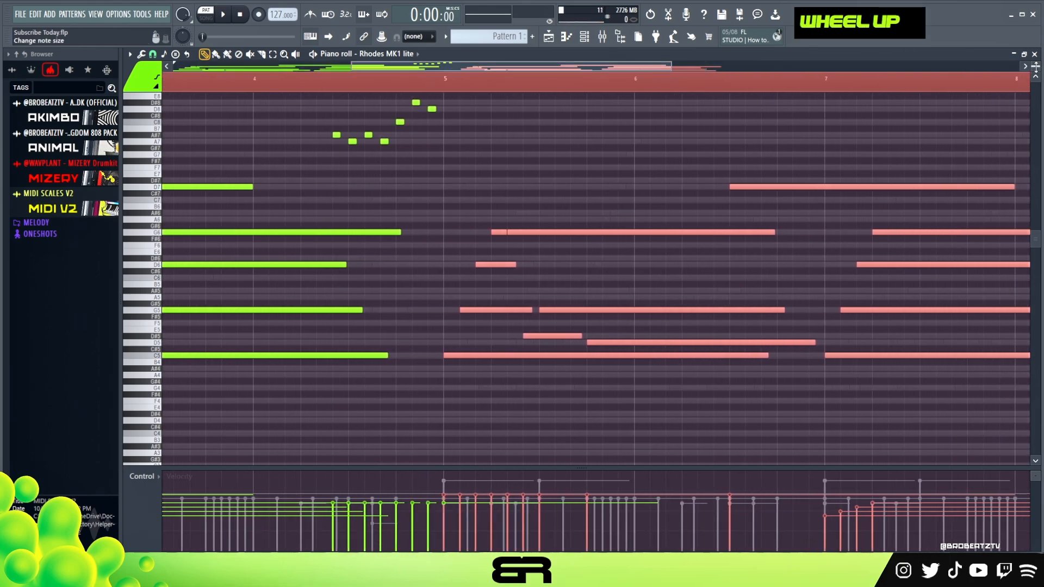
{"action": "scroll", "coordinate": [1036, 66], "scroll_direction": "up", "scroll_amount": 2}
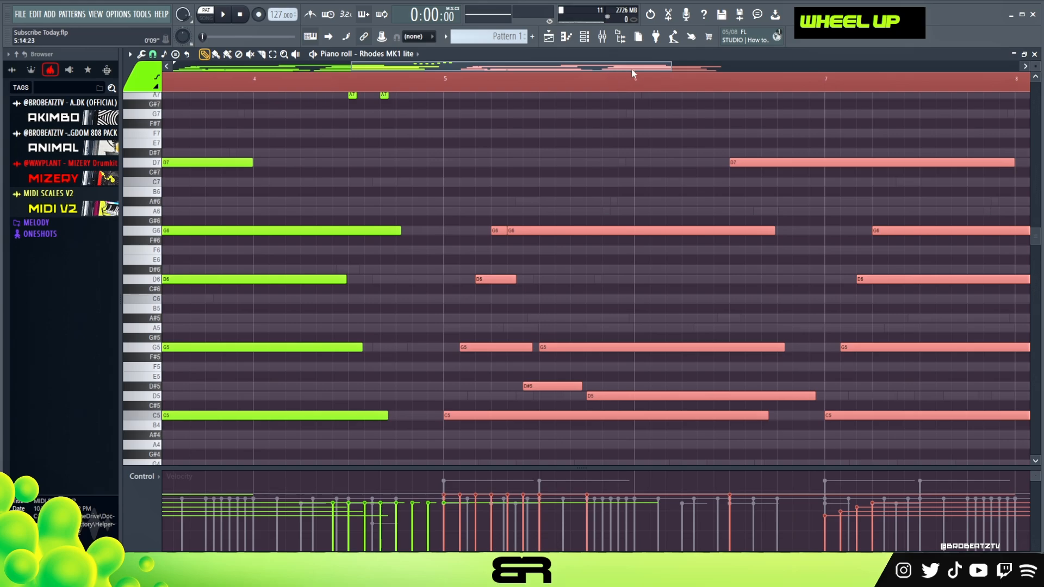
{"action": "key", "text": "shift+Down"}
{"action": "key", "text": "shift+Down"}
{"action": "key", "text": "shift+Down"}
{"action": "key", "text": "shift+Down"}
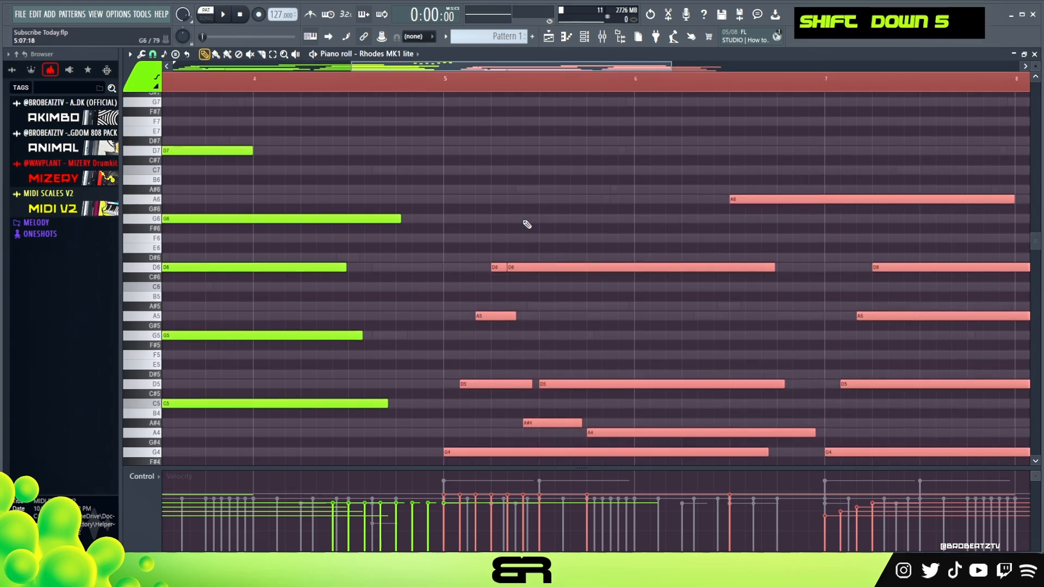
{"action": "right_click", "coordinate": [490, 185]}
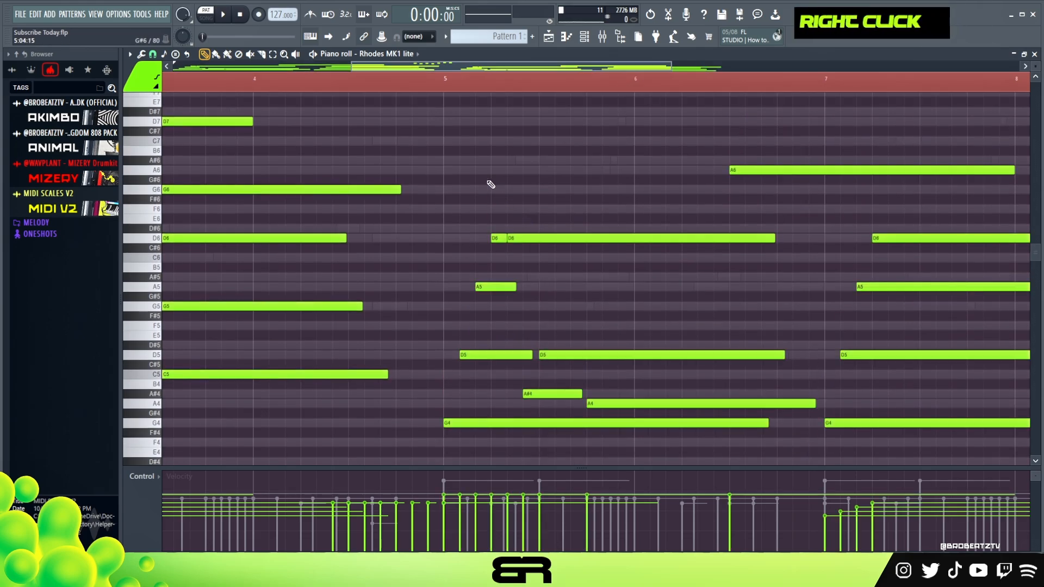
Play the Rhodes part from bar 4 onward to check the high run and the transposed notes
{"action": "double_click", "coordinate": [435, 90]}
{"action": "right_click", "coordinate": [449, 177], "text": "ctrl"}
{"action": "left_click_drag", "start_coordinate": [492, 77], "coordinate": [469, 84]}
{"action": "key", "text": "space"}
{"action": "scroll", "coordinate": [634, 269], "scroll_direction": "down", "scroll_amount": 1}
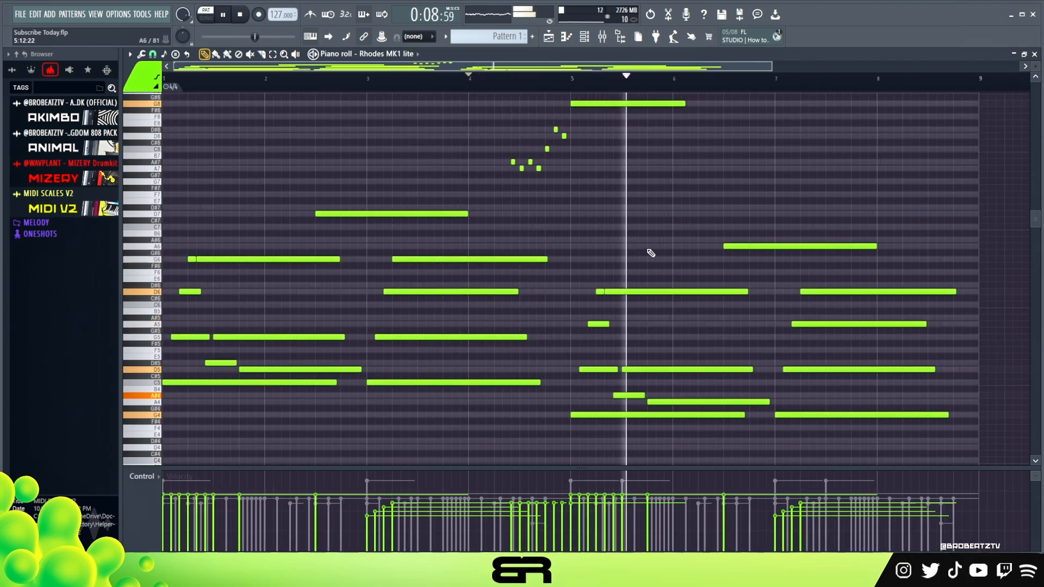
{"action": "key", "text": "space"}
{"action": "key", "text": "space"}
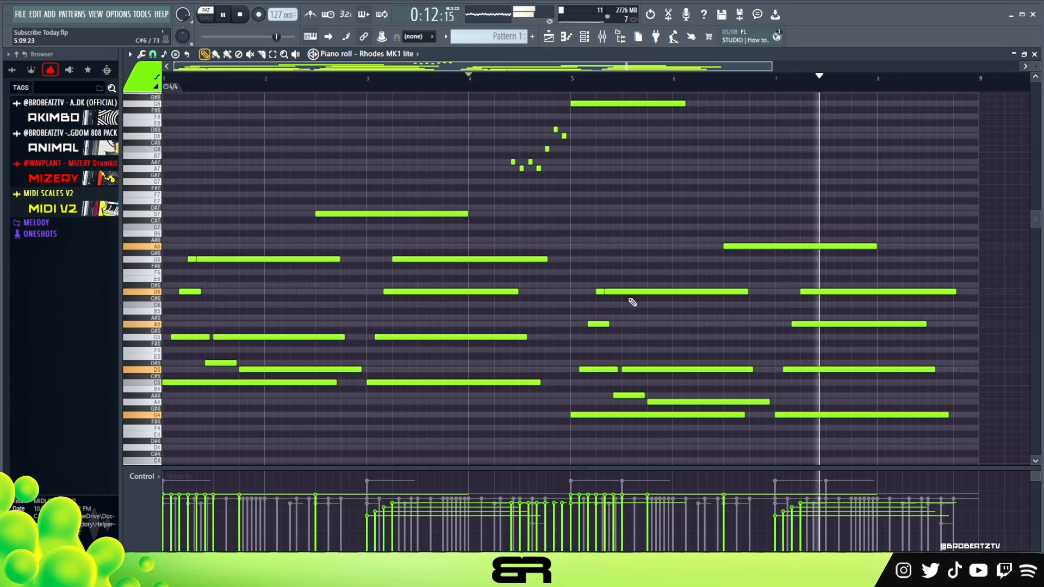
{"action": "right_click", "coordinate": [667, 252], "text": "ctrl"}
{"action": "scroll", "coordinate": [669, 255], "scroll_direction": "down", "scroll_amount": 2}
{"action": "scroll", "coordinate": [657, 253], "scroll_direction": "up", "scroll_amount": 2}
{"action": "key", "text": "space"}
Add a FLEX bass channel with the 5String NewRock Dynamic preset and open its piano roll
{"action": "left_click", "coordinate": [585, 36]}
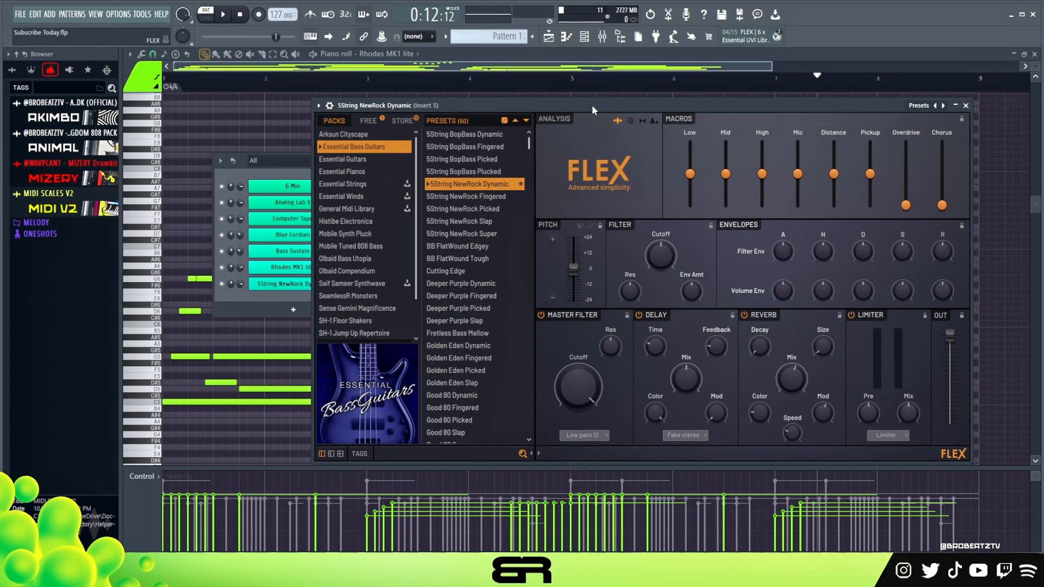
{"action": "left_click_drag", "start_coordinate": [601, 102], "coordinate": [586, 98]}
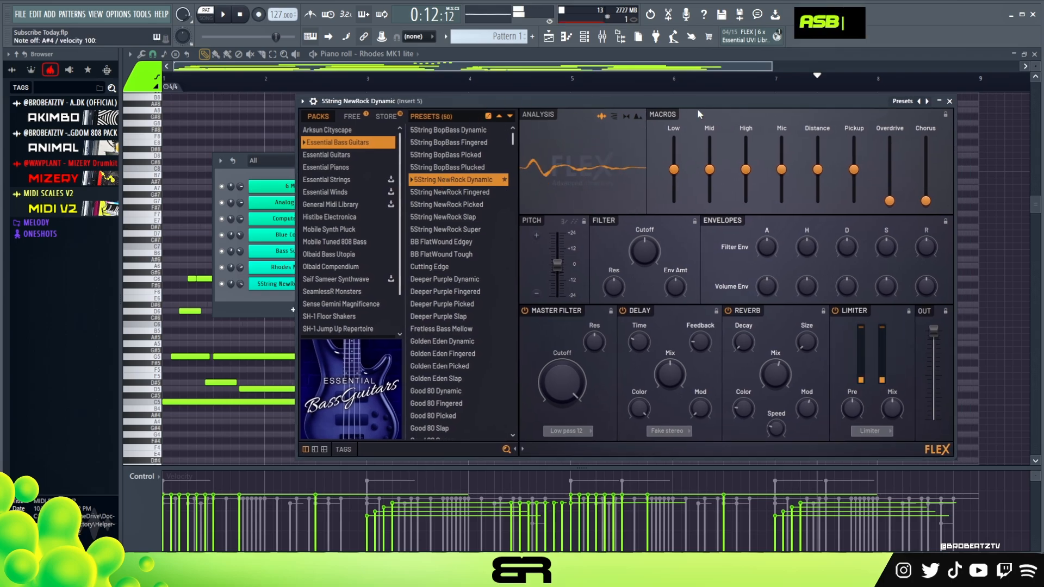
{"action": "left_click", "coordinate": [949, 101]}
{"action": "right_click", "coordinate": [304, 287]}
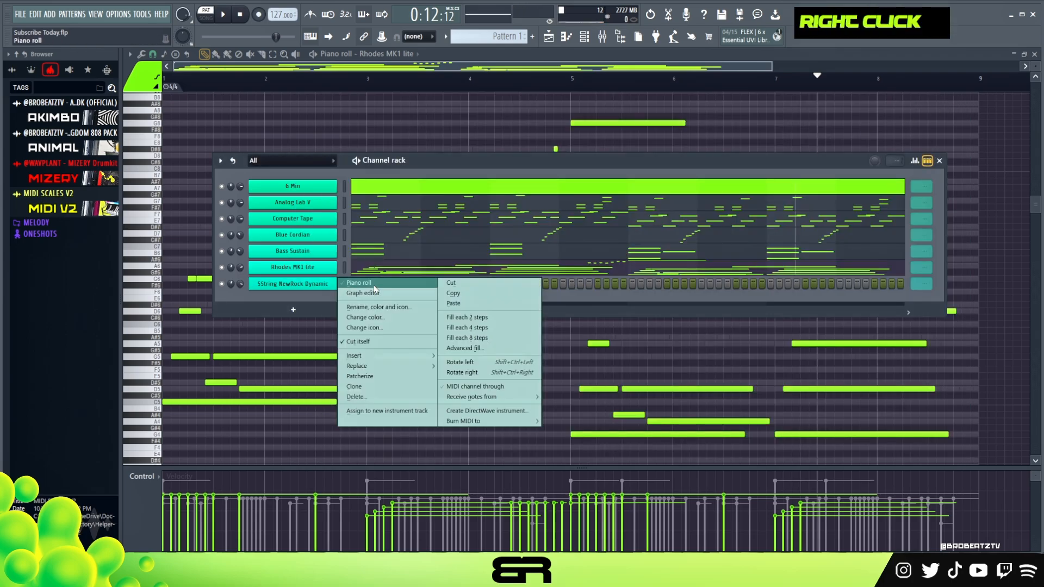
{"action": "left_click", "coordinate": [359, 283]}
Place a C5 bass note at the start of bar 1 and play it back
{"action": "left_click", "coordinate": [179, 401]}
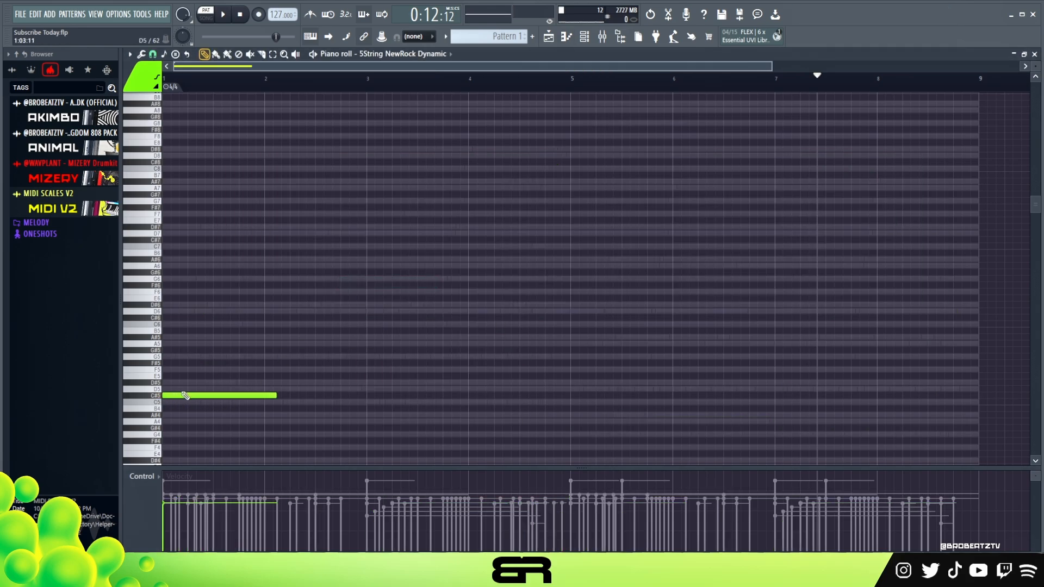
{"action": "scroll", "coordinate": [275, 71], "scroll_direction": "up", "scroll_amount": 4}
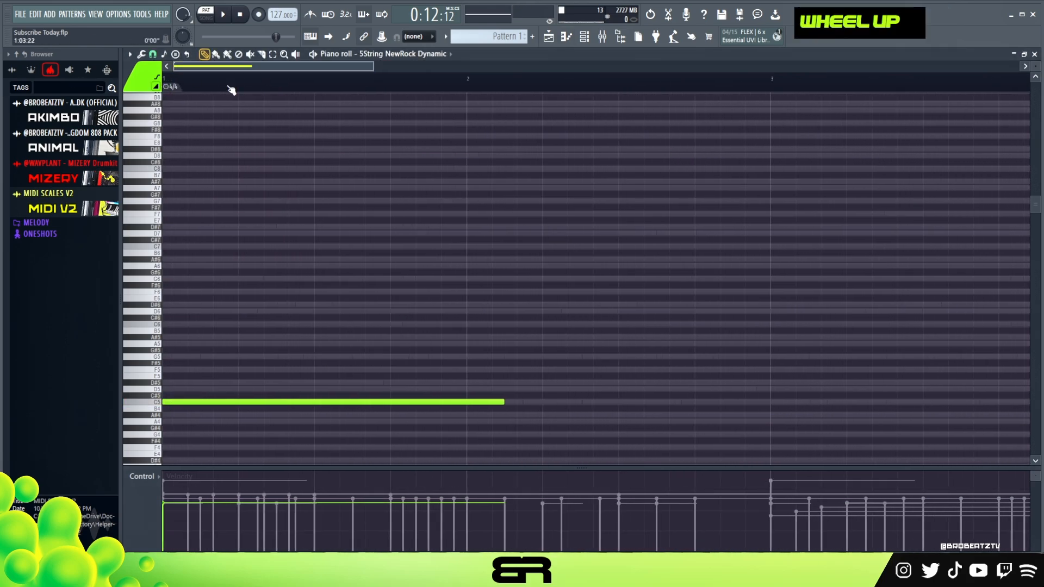
{"action": "scroll", "coordinate": [1035, 69], "scroll_direction": "up", "scroll_amount": 3}
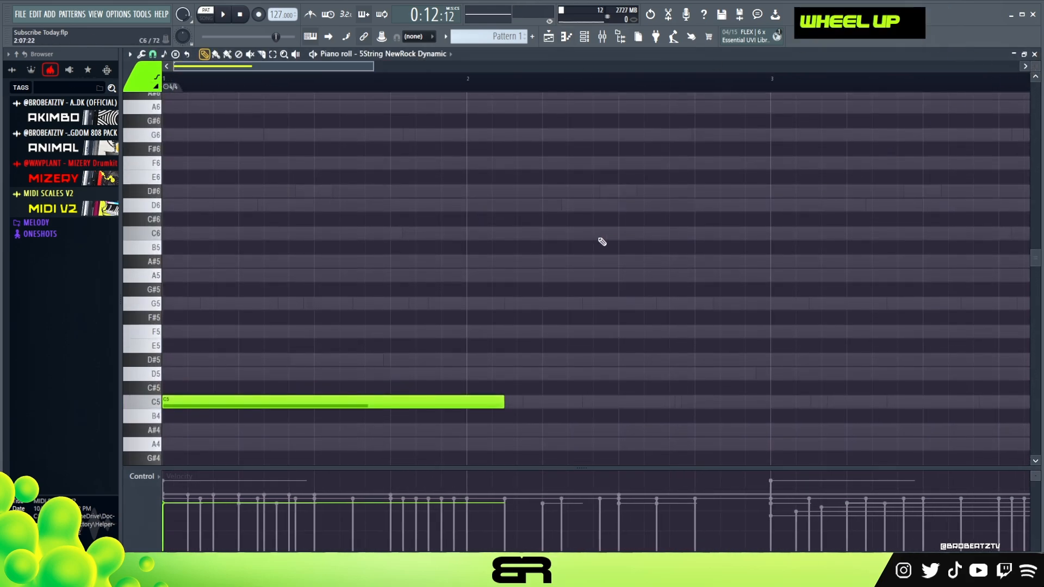
{"action": "scroll", "coordinate": [576, 253], "scroll_direction": "down", "scroll_amount": 1}
{"action": "key", "text": "space"}
{"action": "key", "text": "space"}
{"action": "key", "text": "space"}
{"action": "key", "text": "space"}
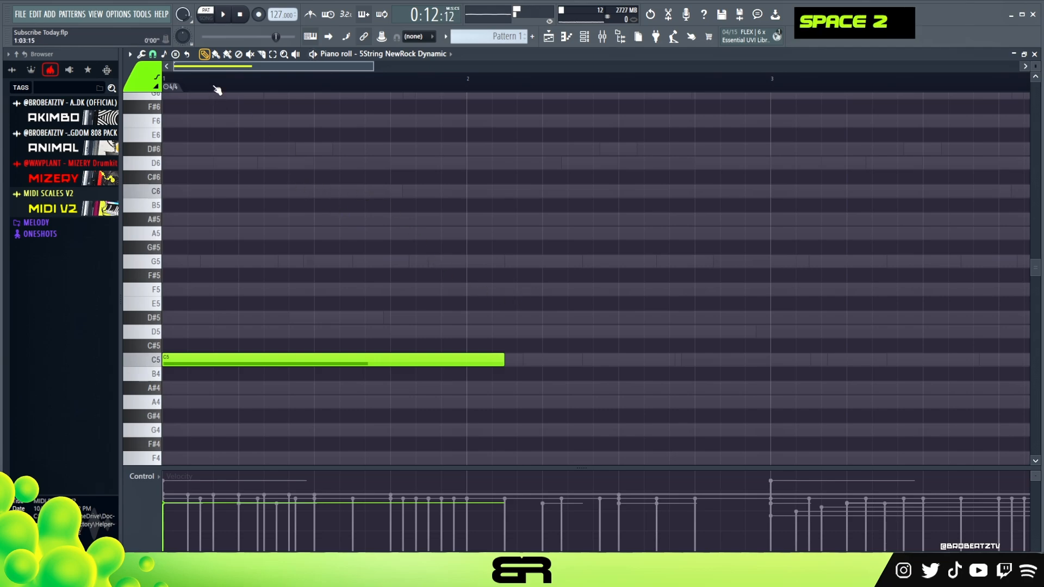
Raise the C5 bass note's velocity, check it by playback and bring the velocity back down slightly
{"action": "key", "text": "ctrl+a"}
{"action": "scroll", "coordinate": [357, 328], "scroll_direction": "up", "scroll_amount": 6}
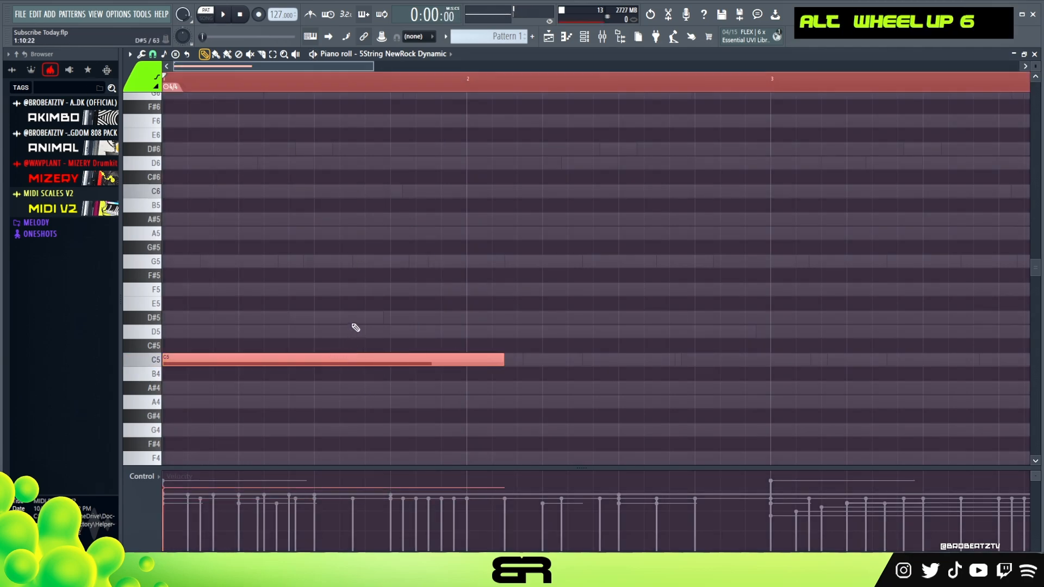
{"action": "key", "text": "space"}
{"action": "key", "text": "space"}
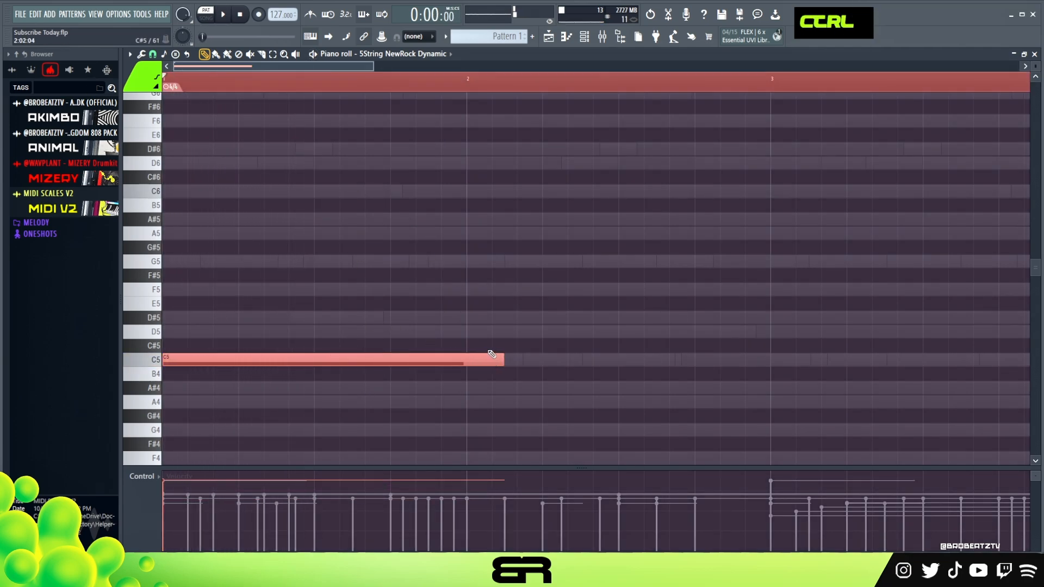
{"action": "scroll", "coordinate": [505, 356], "scroll_direction": "down", "scroll_amount": 4}
Shorten the C5 bass note to just under half a bar and add a second C5 just after the middle of bar 1
{"action": "left_click_drag", "start_coordinate": [504, 359], "coordinate": [303, 379]}
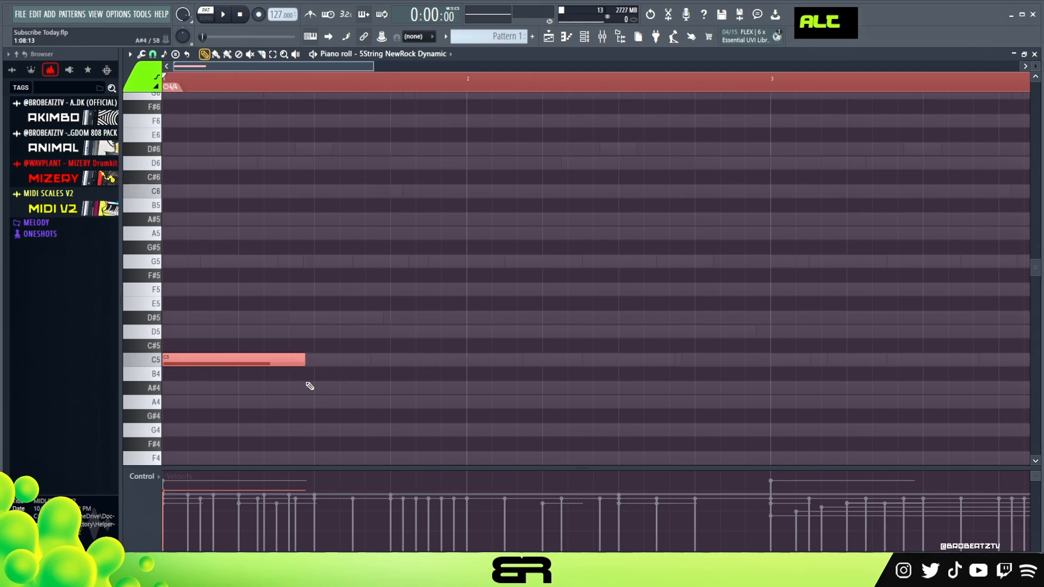
{"action": "key", "text": "space"}
{"action": "left_click", "coordinate": [341, 360], "text": "alt"}
{"action": "key", "text": "space"}
{"action": "key", "text": "space"}
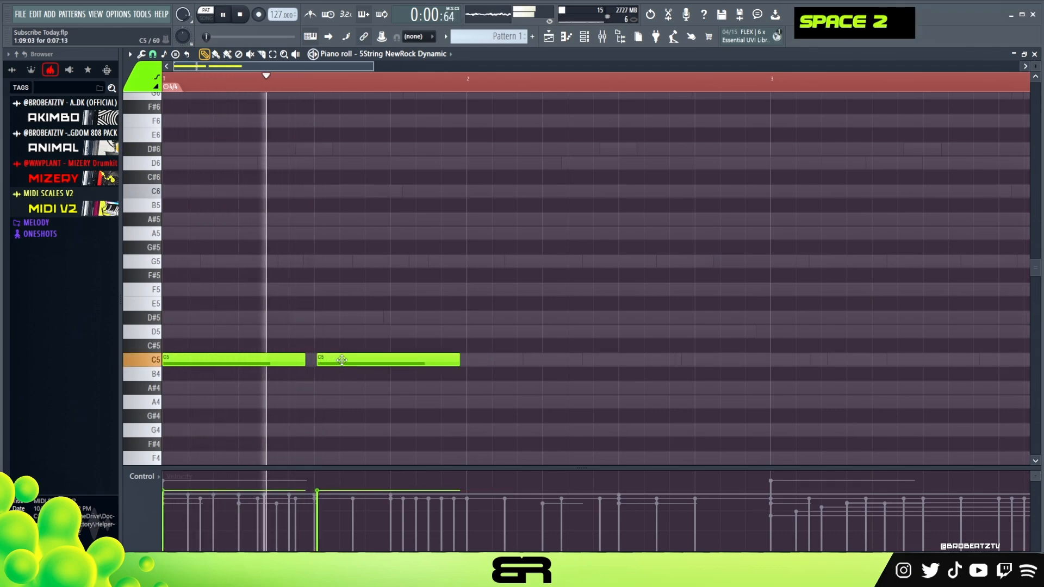
{"action": "key", "text": "space"}
Add a G4 bass note near beat 4 of bar 1 and nudge it slightly later to 1:13:07 while playing back
{"action": "scroll", "coordinate": [411, 407], "scroll_direction": "down", "scroll_amount": 3}
{"action": "left_click_drag", "start_coordinate": [396, 415], "coordinate": [398, 381]}
{"action": "key", "text": "space"}
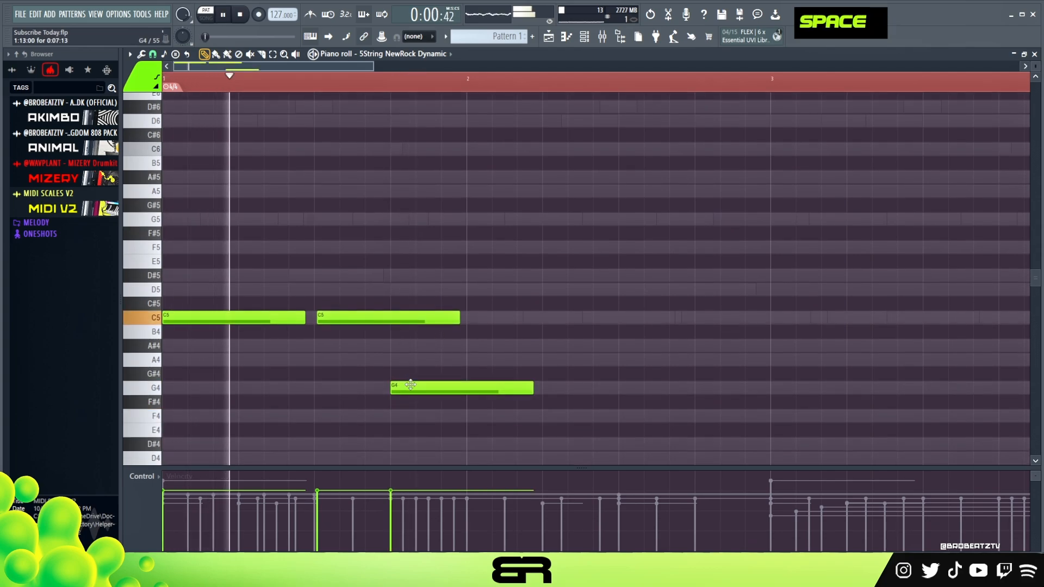
{"action": "key", "text": "space"}
{"action": "key", "text": "space"}
{"action": "left_click_drag", "start_coordinate": [517, 387], "coordinate": [522, 387]}
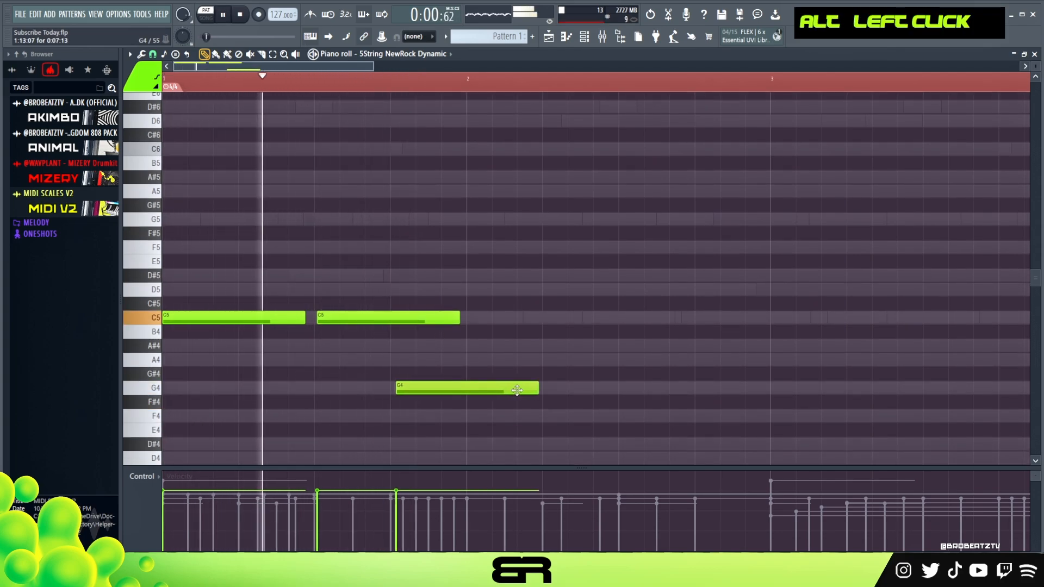
{"action": "key", "text": "space"}
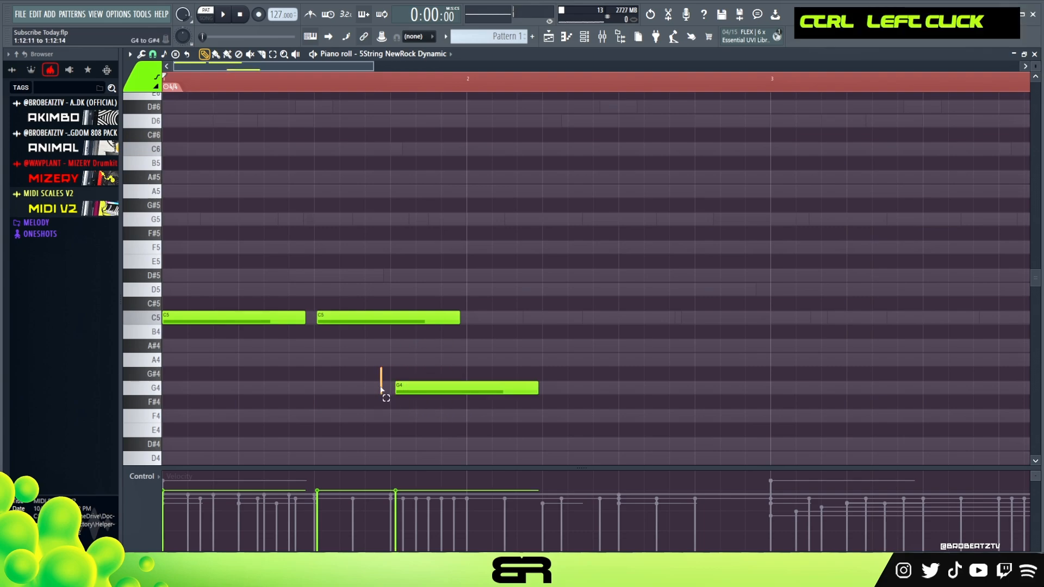
Cut the G4 note to a short hit and trim the second C5 to end where it starts, checking by playback
{"action": "left_click_drag", "start_coordinate": [538, 391], "coordinate": [419, 399]}
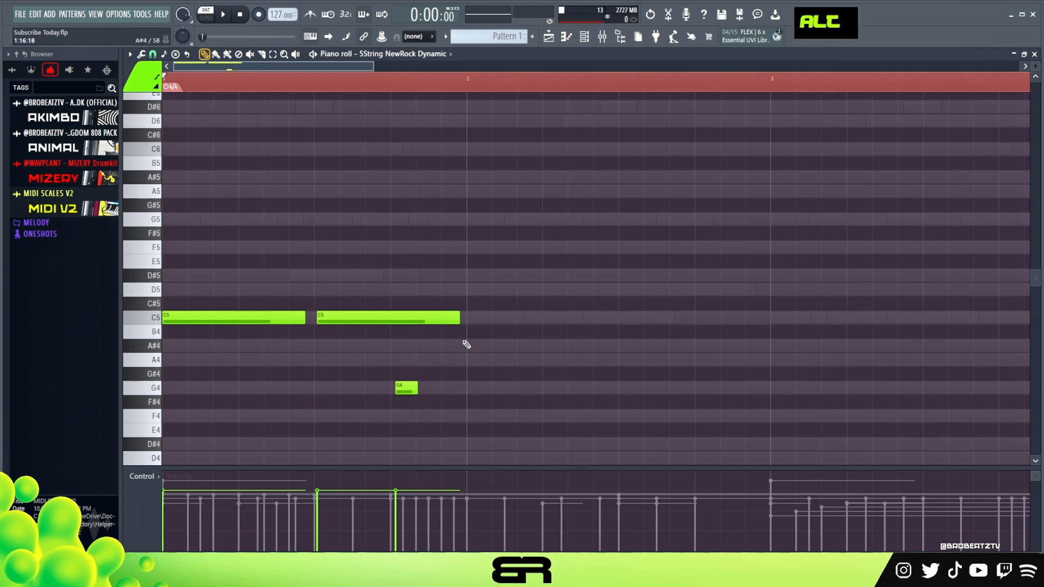
{"action": "left_click_drag", "start_coordinate": [459, 321], "coordinate": [399, 322]}
{"action": "key", "text": "space"}
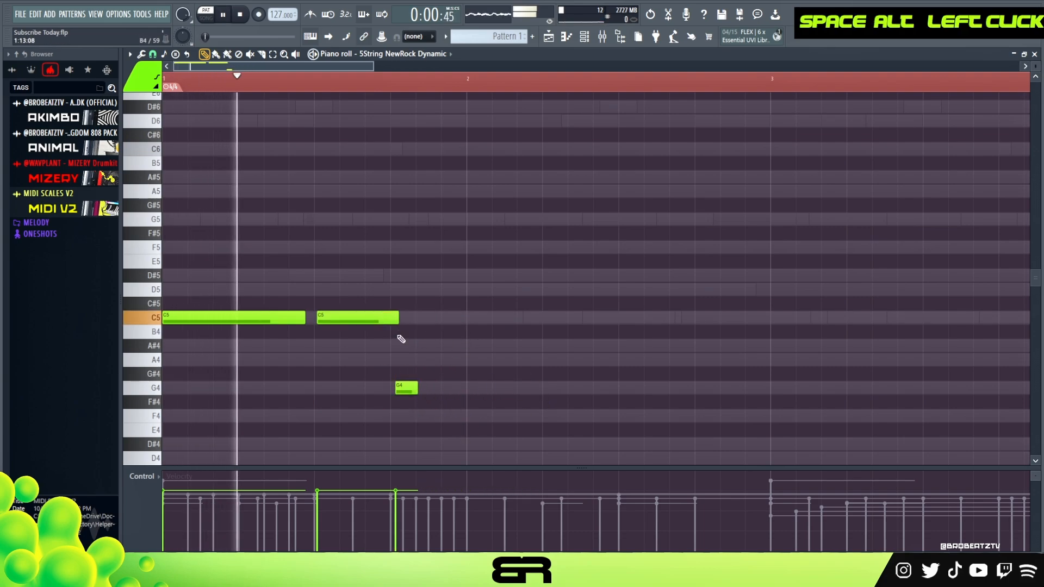
{"action": "key", "text": "space"}
Duplicate the short G4 note right after itself as A#4 and raise the copy one octave to A#5
{"action": "mouse_move", "coordinate": [404, 387]}
{"action": "left_mouse_down"}
{"action": "mouse_move", "coordinate": [425, 400]}
{"action": "mouse_move", "coordinate": [440, 383]}
{"action": "mouse_move", "coordinate": [415, 341]}
{"action": "left_mouse_up"}
{"action": "right_click", "coordinate": [424, 399]}
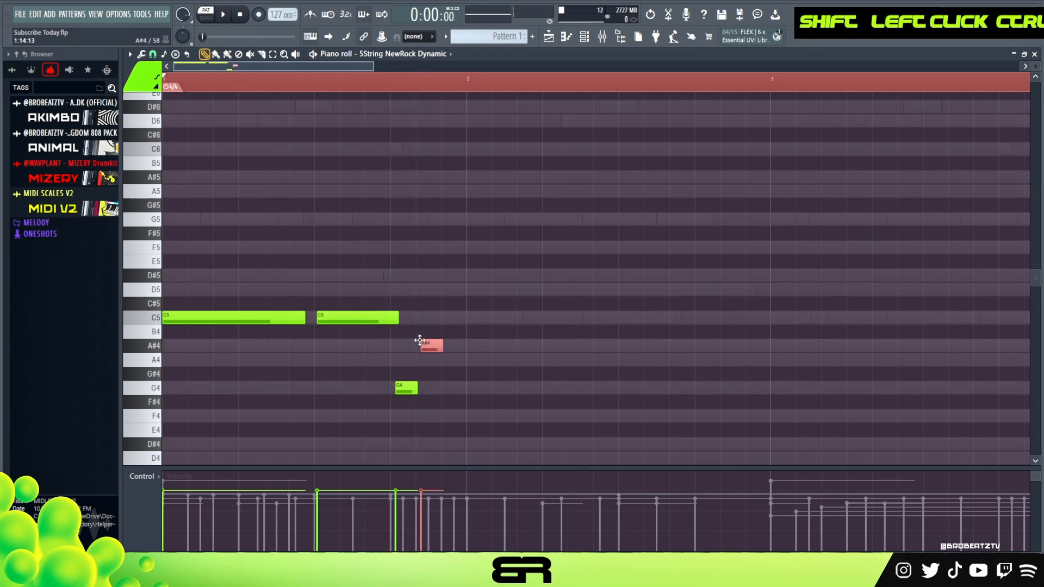
{"action": "key", "text": "ctrl+Up"}
{"action": "key", "text": "alt"}
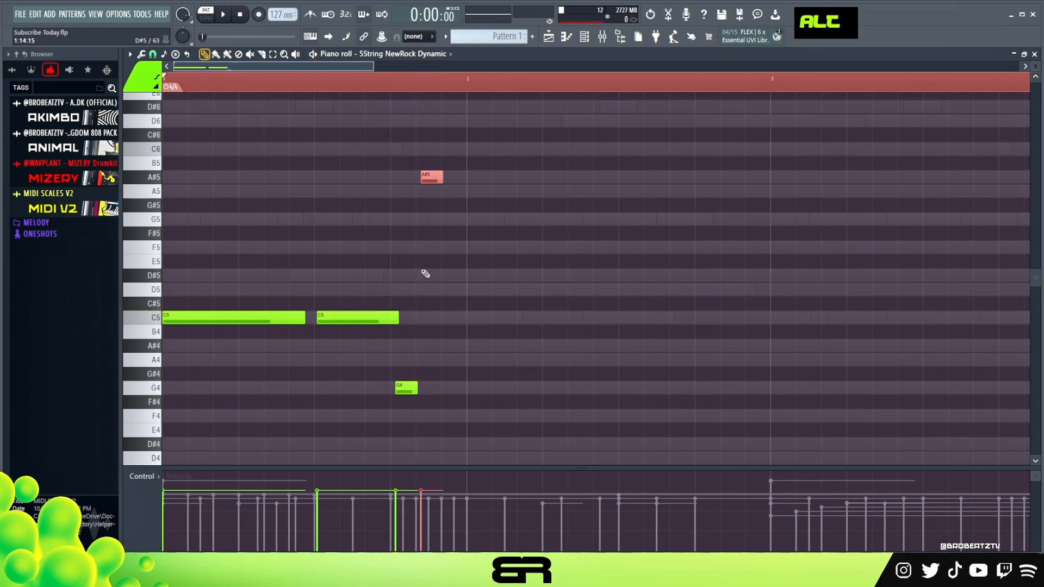
Choose 1/2 beat snapping, shift the A#5 note slightly later and extend it to just before bar 3
{"action": "left_click", "coordinate": [153, 56]}
{"action": "left_click", "coordinate": [156, 196]}
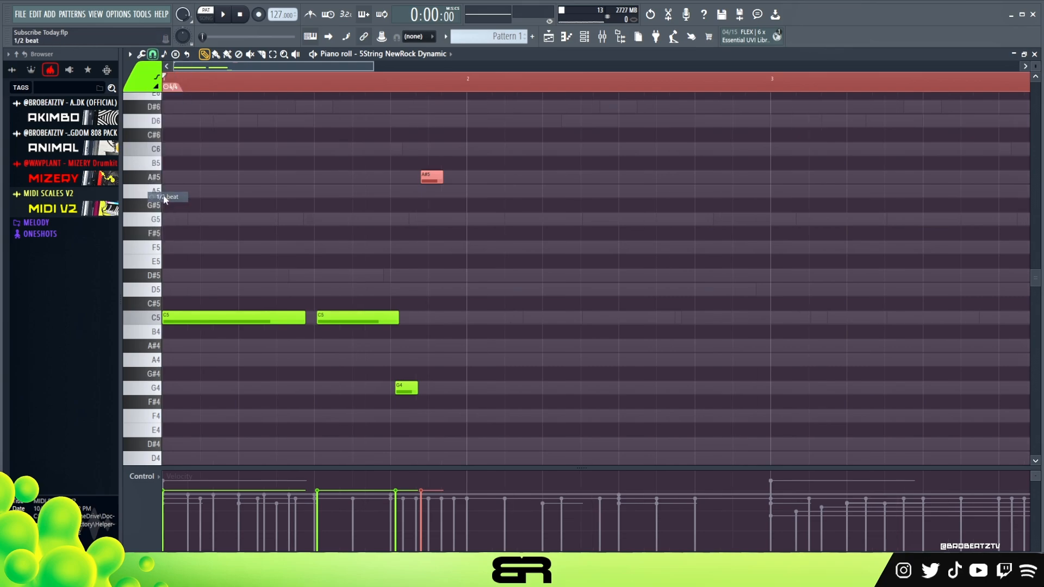
{"action": "left_click_drag", "start_coordinate": [426, 178], "coordinate": [429, 179]}
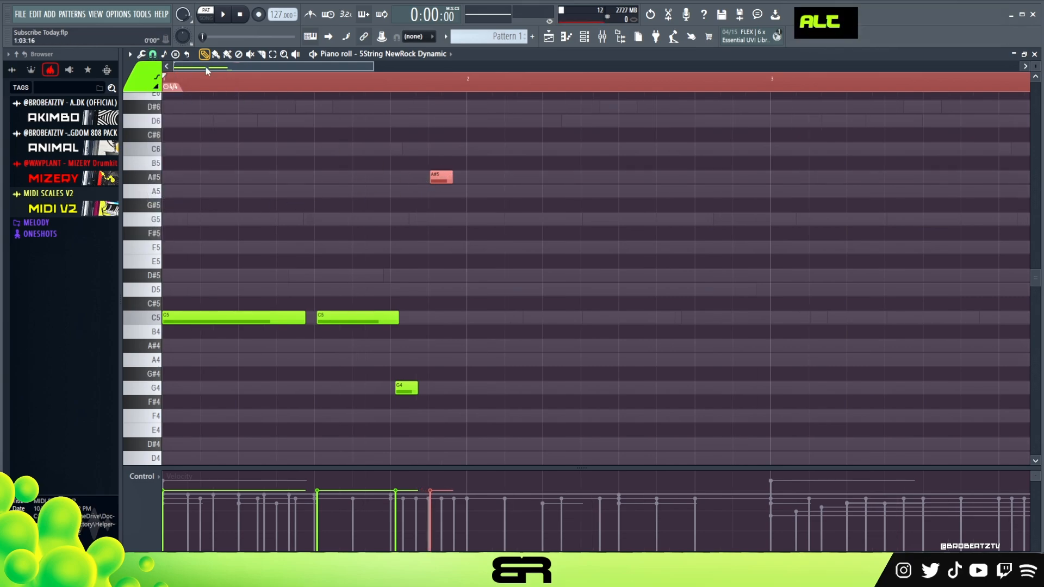
{"action": "left_click", "coordinate": [154, 56]}
{"action": "left_click", "coordinate": [163, 196]}
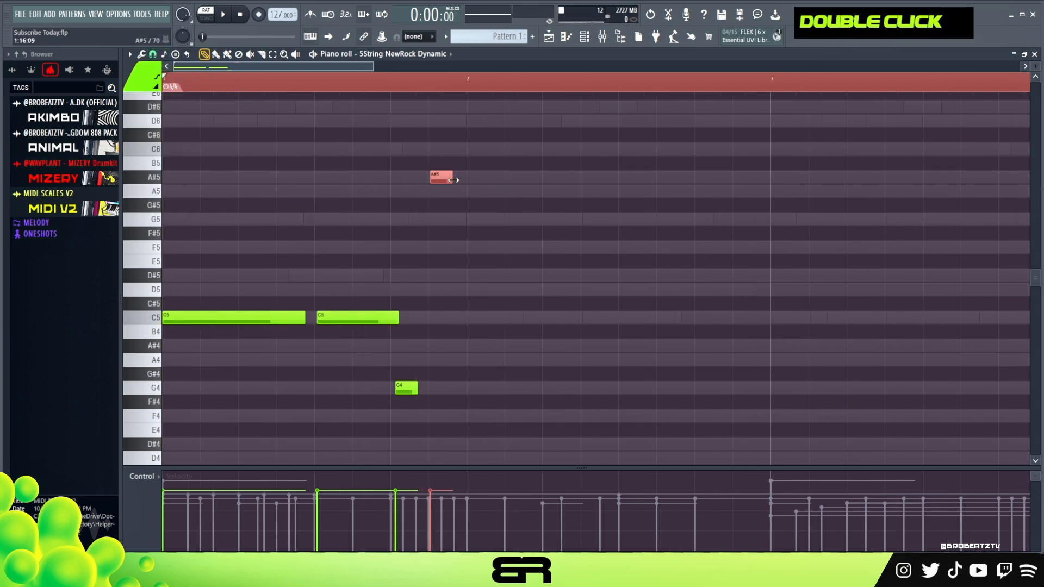
{"action": "left_click_drag", "start_coordinate": [454, 179], "coordinate": [755, 197]}
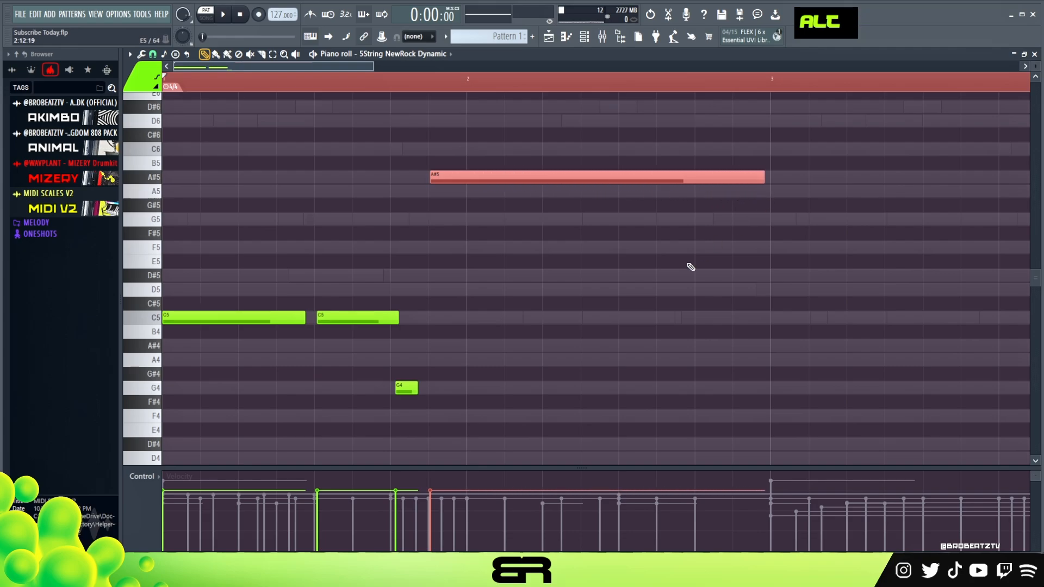
Lower all notes of the 5String NewRock bass phrase by two octaves and play it back
{"action": "key", "text": "ctrl+a"}
{"action": "key", "text": "space"}
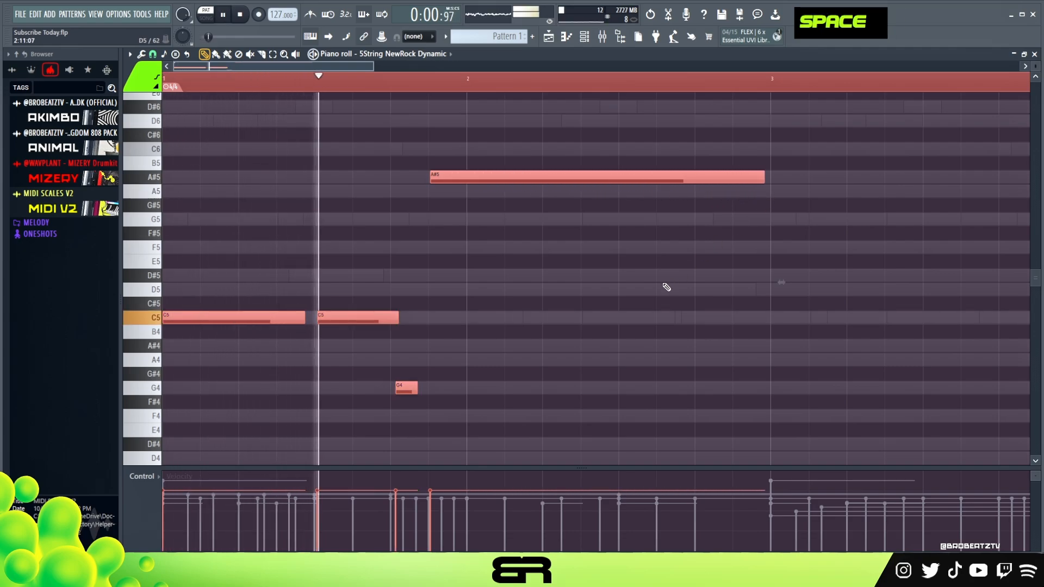
{"action": "key", "text": "space"}
{"action": "key", "text": "ctrl+a"}
{"action": "key", "text": "ctrl+Down"}
{"action": "key", "text": "ctrl+Down"}
{"action": "scroll", "coordinate": [593, 261], "scroll_direction": "down", "scroll_amount": 7}
{"action": "key", "text": "space"}
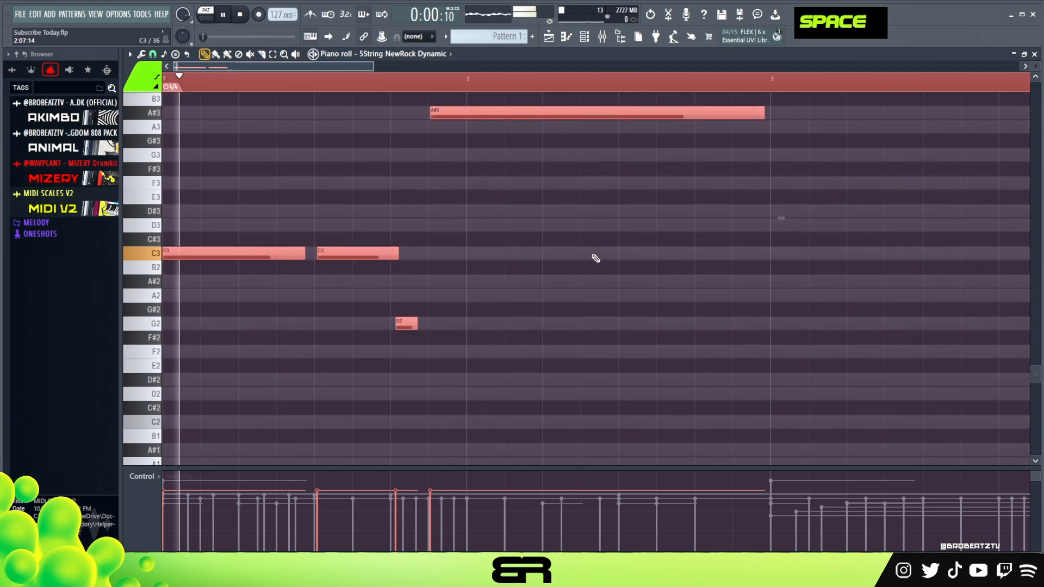
{"action": "scroll", "coordinate": [597, 261], "scroll_direction": "up", "scroll_amount": 1}
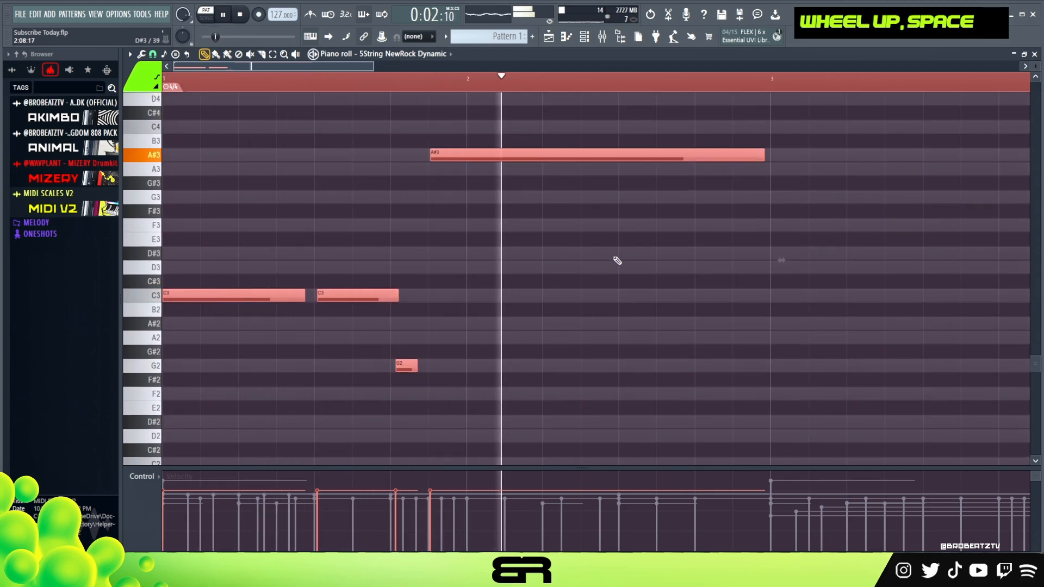
Duplicate the entire two-bar bass phrase so that the copy starts at bar 3
{"action": "key", "text": "ctrl+a"}
{"action": "key", "text": "space"}
{"action": "mouse_move", "coordinate": [209, 296]}
{"action": "left_mouse_down"}
{"action": "mouse_move", "coordinate": [862, 303]}
{"action": "mouse_move", "coordinate": [833, 304]}
{"action": "left_mouse_up"}
{"action": "right_click", "coordinate": [804, 270]}
Nudge the second C3 and the A#3 note of the copied bass phrase slightly in time
{"action": "left_click_drag", "start_coordinate": [373, 68], "coordinate": [626, 67]}
{"action": "left_click", "coordinate": [513, 298], "text": "ctrl"}
{"action": "scroll", "coordinate": [518, 309], "scroll_direction": "down", "scroll_amount": 1}
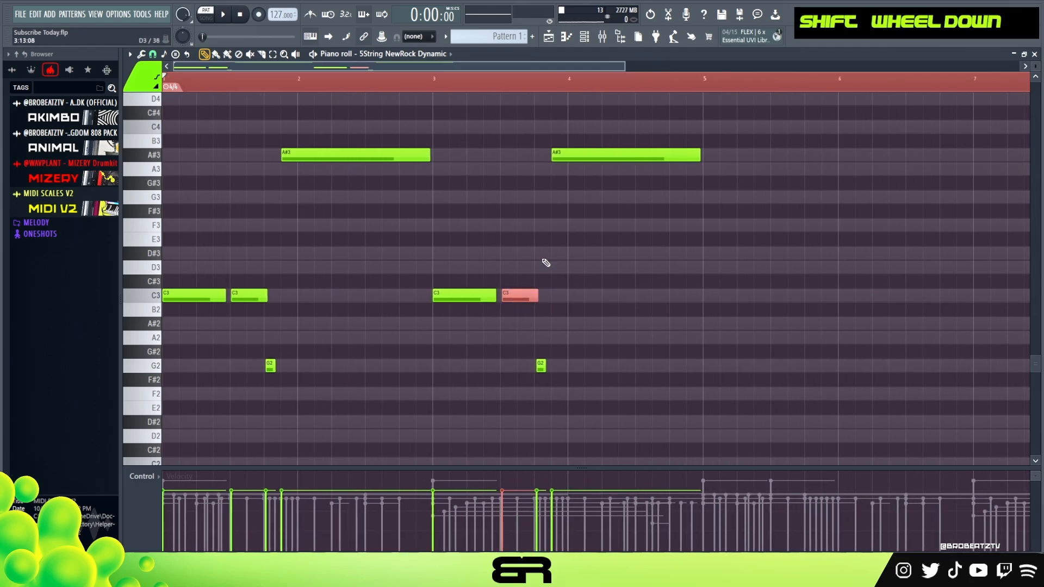
{"action": "left_click", "coordinate": [578, 161], "text": "ctrl"}
{"action": "scroll", "coordinate": [578, 187], "scroll_direction": "down", "scroll_amount": 1}
{"action": "right_click", "coordinate": [647, 208]}
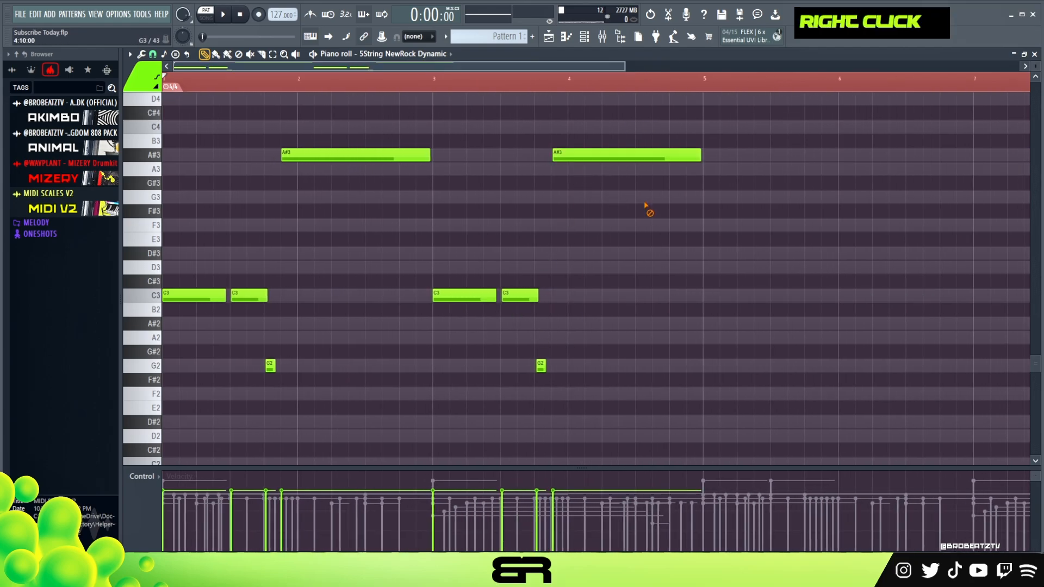
Duplicate the four-bar bass phrase to bar 5, then transpose the copy down five semitones and up one octave
{"action": "left_click_drag", "start_coordinate": [664, 120], "coordinate": [163, 388], "text": "ctrl"}
{"action": "left_click_drag", "start_coordinate": [189, 296], "coordinate": [730, 296], "text": "shift"}
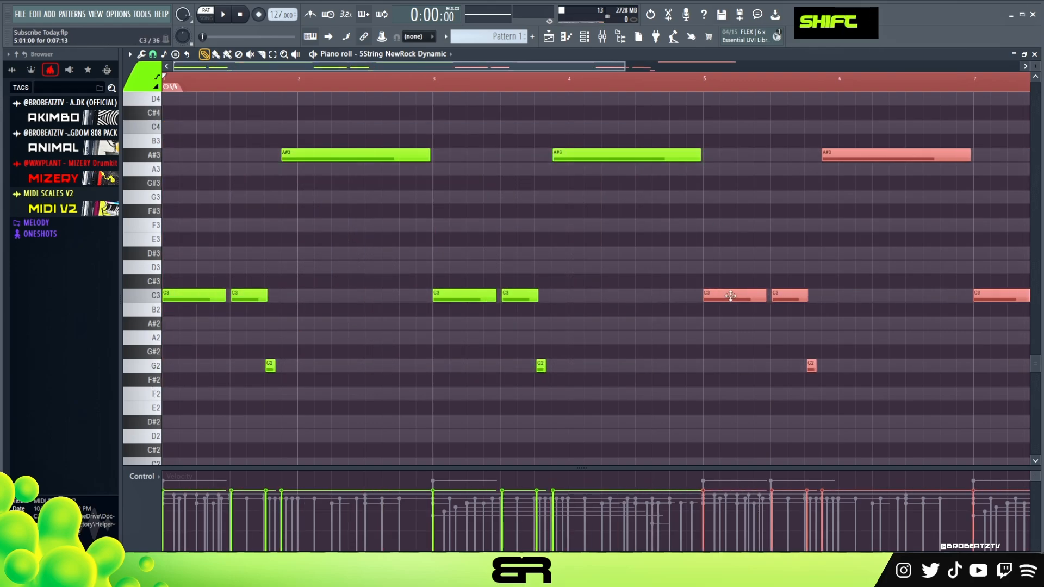
{"action": "key", "text": "shift+Down"}
{"action": "key", "text": "shift+Down"}
{"action": "key", "text": "shift+Down"}
{"action": "key", "text": "shift+Down"}
{"action": "key", "text": "shift+Down"}
{"action": "key", "text": "ctrl+Up"}
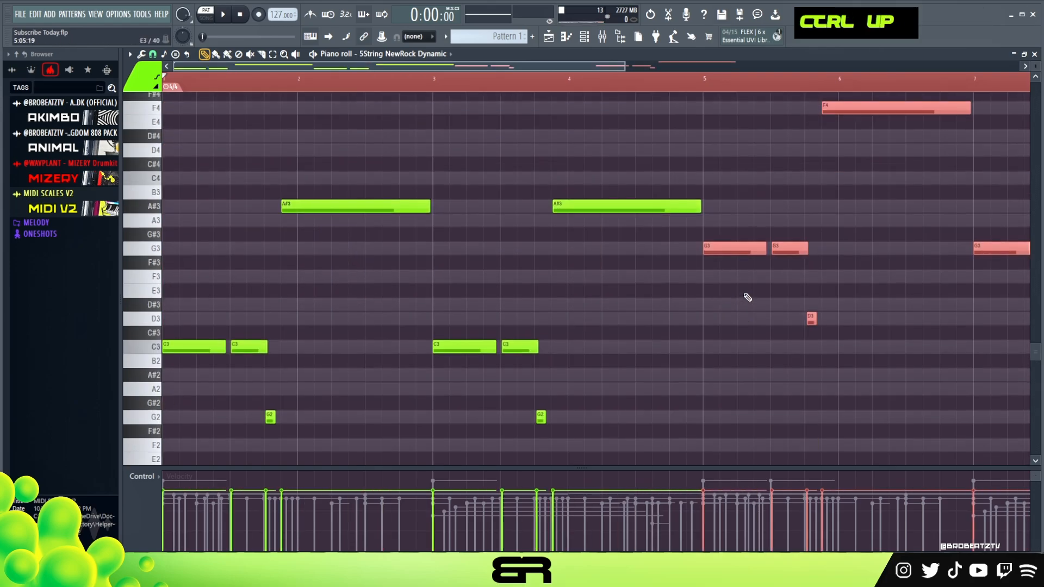
Shorten the A#3 note in bar 4 and add a C4 note from its end up to bar 5
{"action": "scroll", "coordinate": [266, 362], "scroll_direction": "down", "scroll_amount": 3}
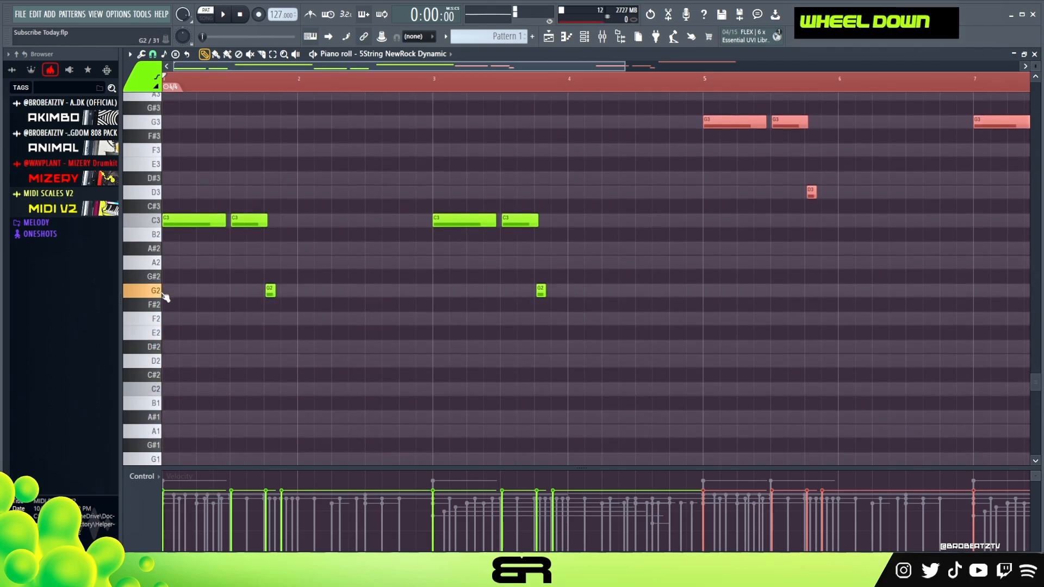
{"action": "scroll", "coordinate": [634, 352], "scroll_direction": "up", "scroll_amount": 5}
{"action": "scroll", "coordinate": [635, 352], "scroll_direction": "up", "scroll_amount": 1}
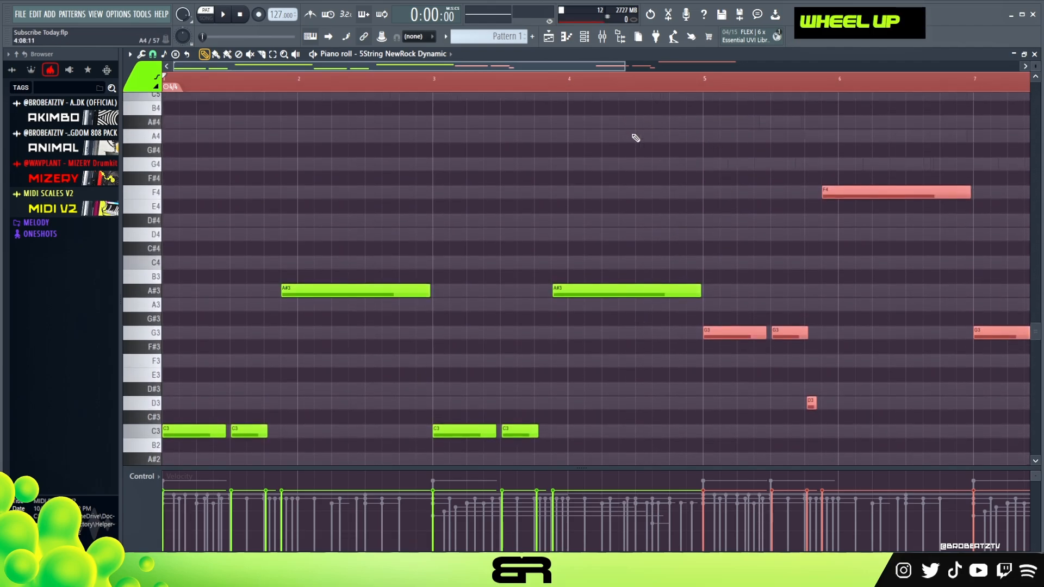
{"action": "left_click_drag", "start_coordinate": [699, 294], "coordinate": [687, 294]}
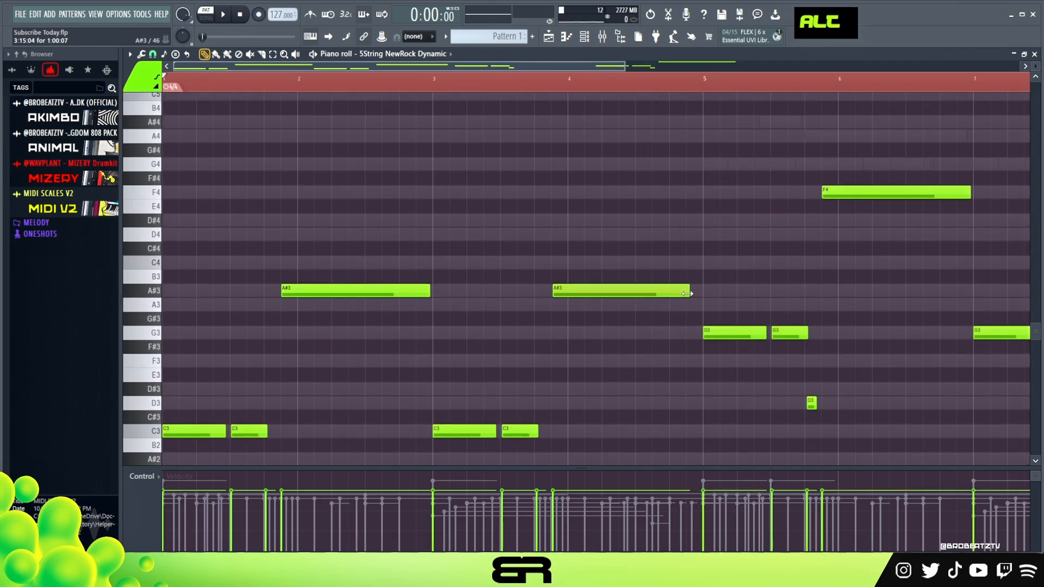
{"action": "left_click", "coordinate": [656, 262]}
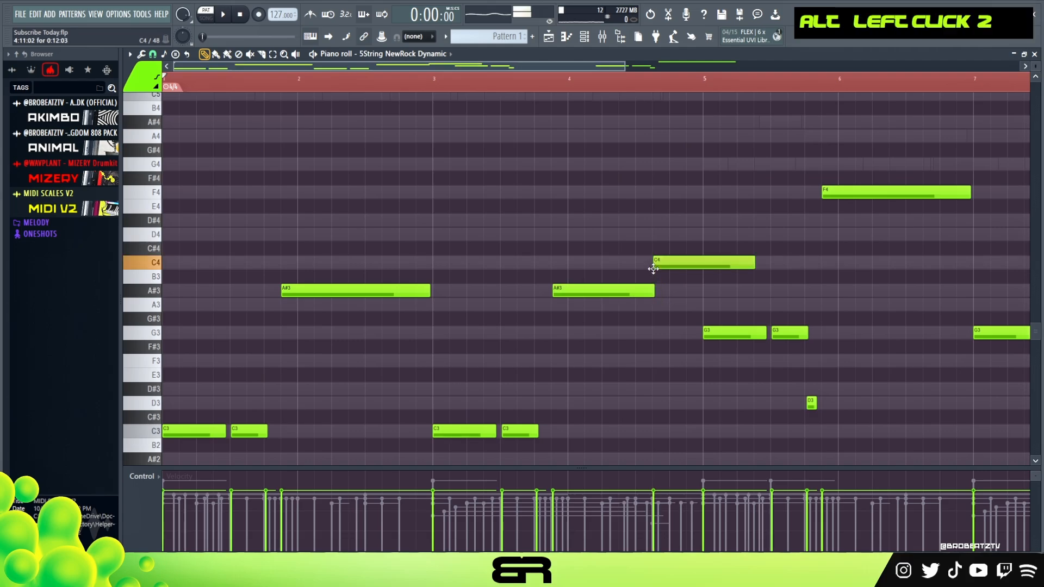
{"action": "left_click_drag", "start_coordinate": [752, 263], "coordinate": [701, 270]}
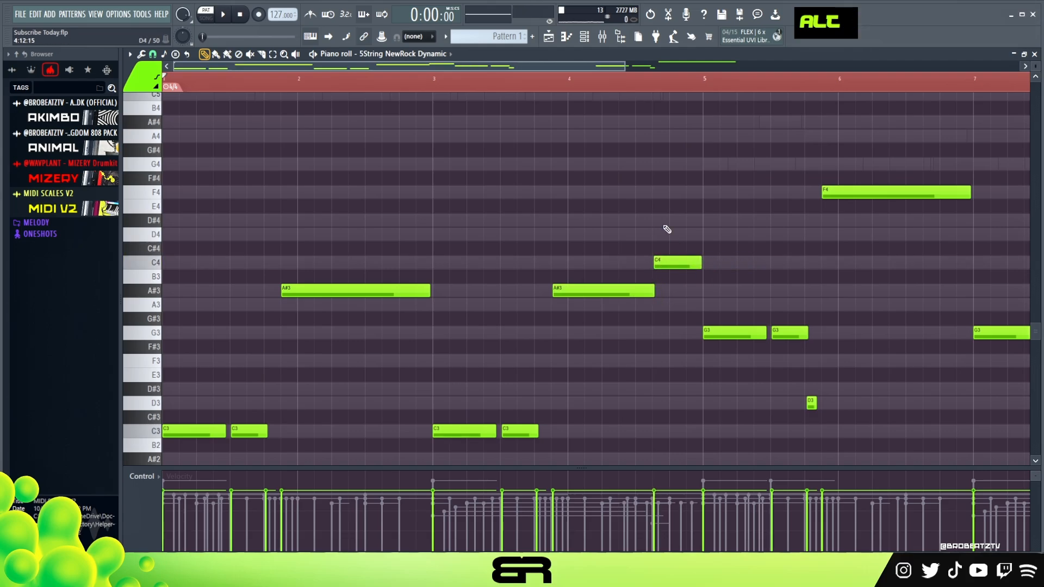
Duplicate the short C4 note to the end of bar 8 and transpose the copy to G4
{"action": "left_click_drag", "start_coordinate": [618, 68], "coordinate": [786, 66]}
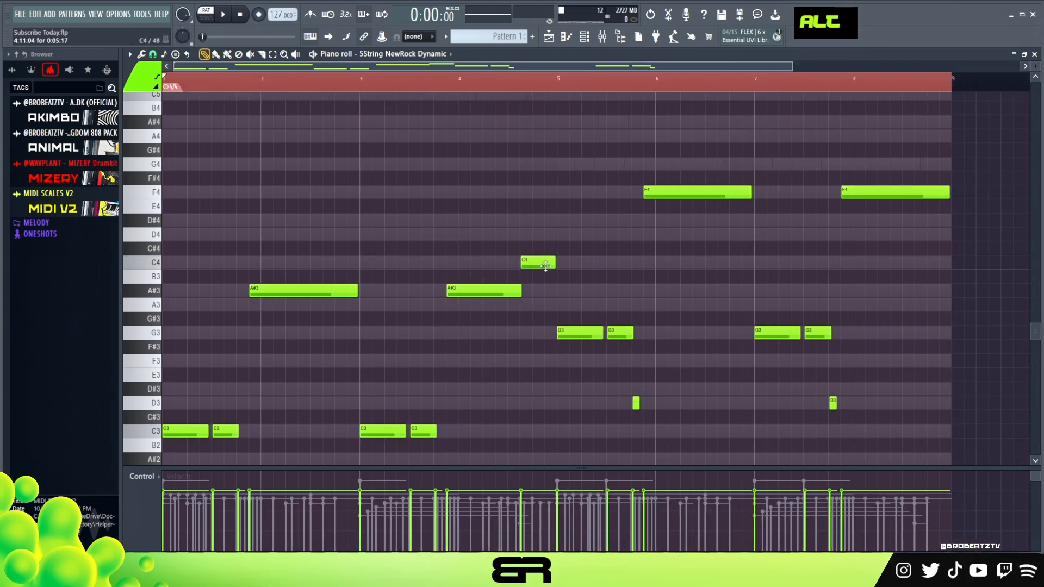
{"action": "left_click", "coordinate": [537, 262], "text": "ctrl"}
{"action": "left_click_drag", "start_coordinate": [536, 262], "coordinate": [933, 265]}
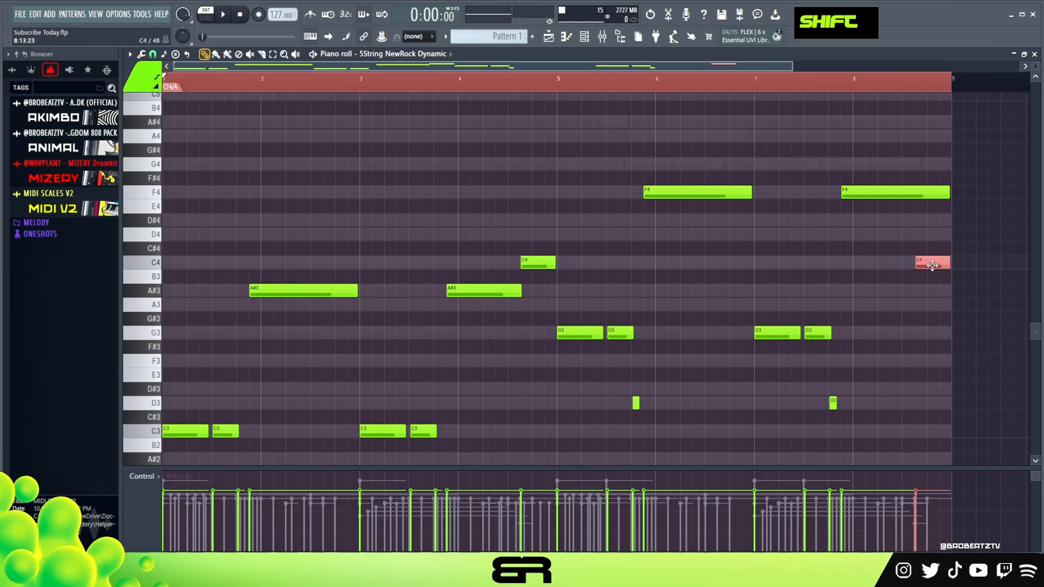
{"action": "key", "text": "shift+Down"}
{"action": "key", "text": "shift+Down"}
{"action": "key", "text": "shift+Down"}
{"action": "key", "text": "shift+Down"}
{"action": "key", "text": "shift+Down"}
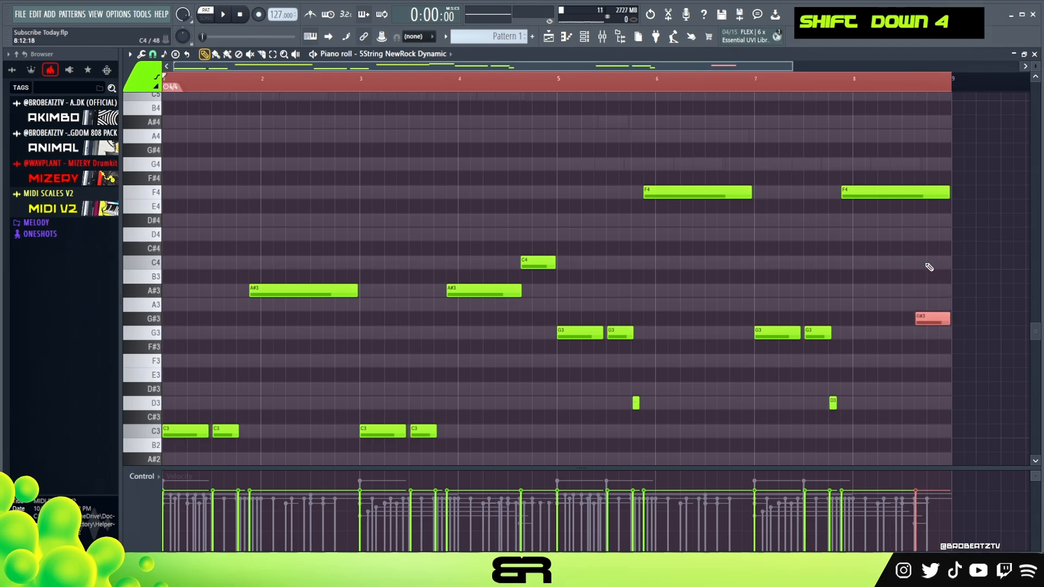
{"action": "key", "text": "ctrl+Up"}
{"action": "right_click", "coordinate": [874, 284]}
Trim the last F4 note to end where the final G4 starts and play the full bass line
{"action": "left_click", "coordinate": [947, 196], "text": "alt"}
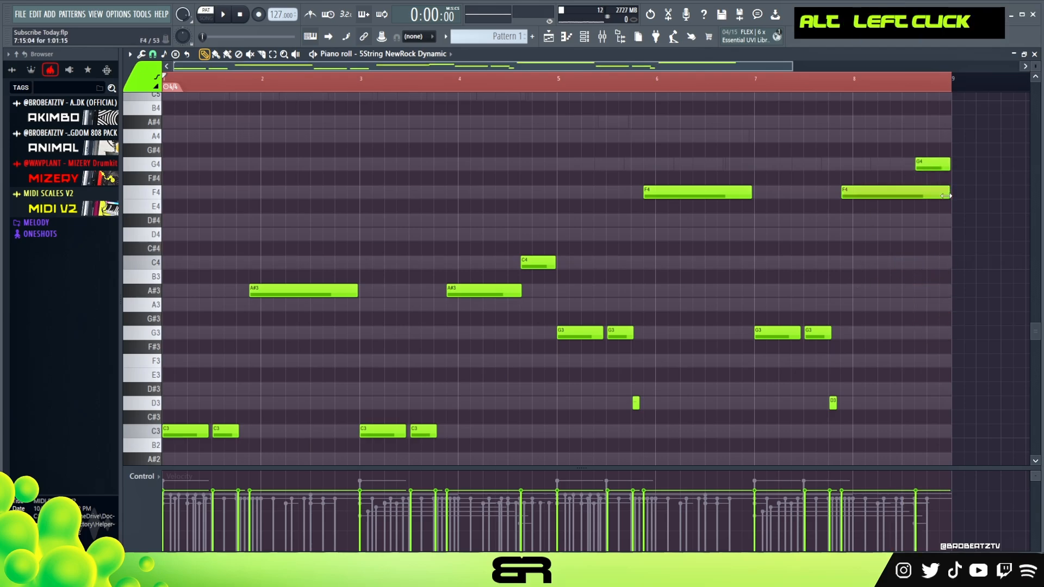
{"action": "left_click_drag", "start_coordinate": [918, 201], "coordinate": [915, 200]}
{"action": "right_click", "coordinate": [870, 251], "text": "ctrl"}
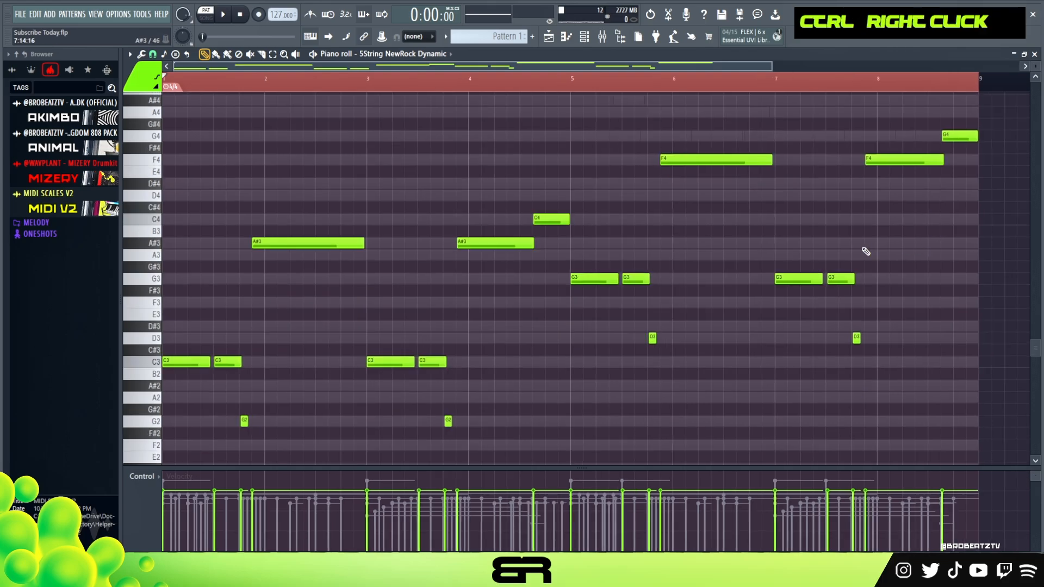
{"action": "right_click", "coordinate": [686, 124], "text": "alt"}
{"action": "double_click", "coordinate": [520, 87]}
{"action": "key", "text": "space"}
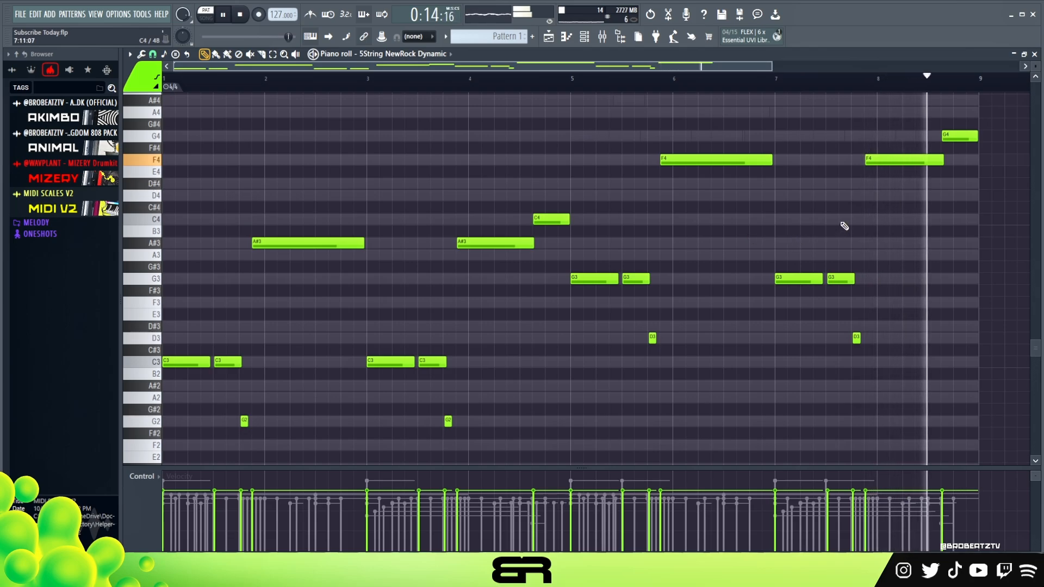
{"action": "key", "text": "space"}
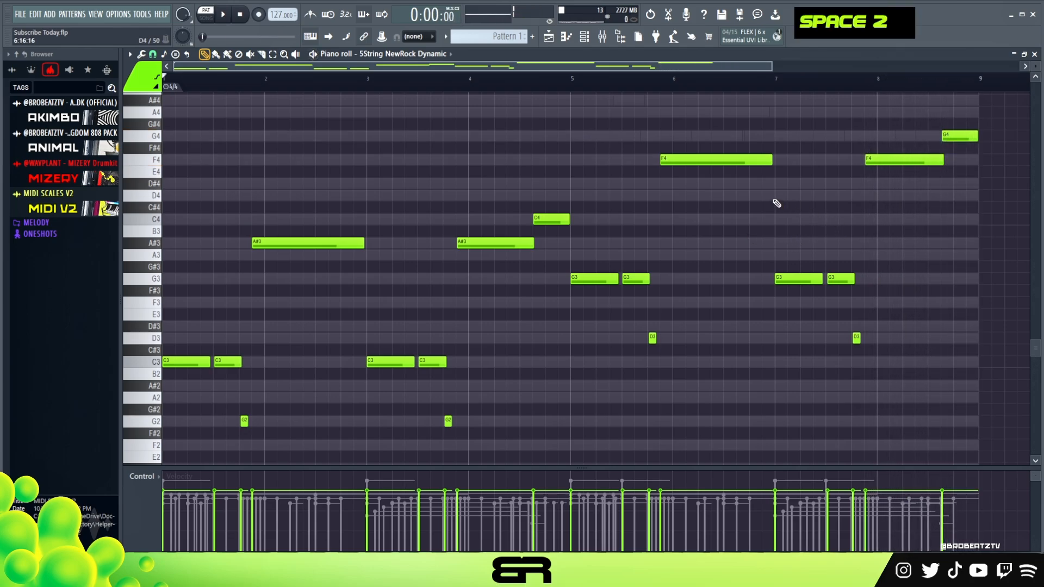
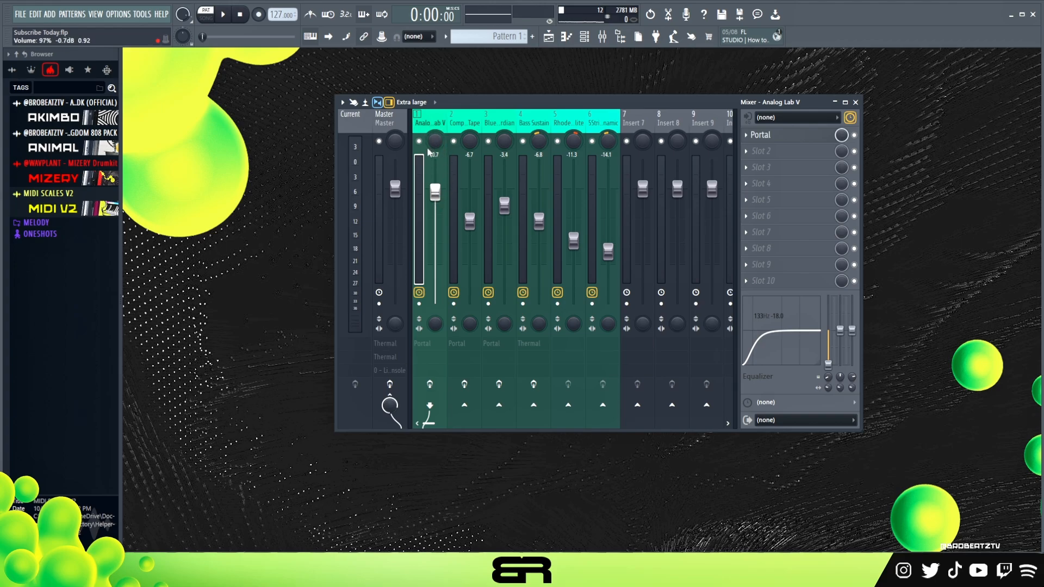
Solo the Analog Lab V mixer track, play it briefly, and inspect the preset loaded in its Portal effect
{"action": "right_click", "coordinate": [418, 141]}
{"action": "key", "text": "space"}
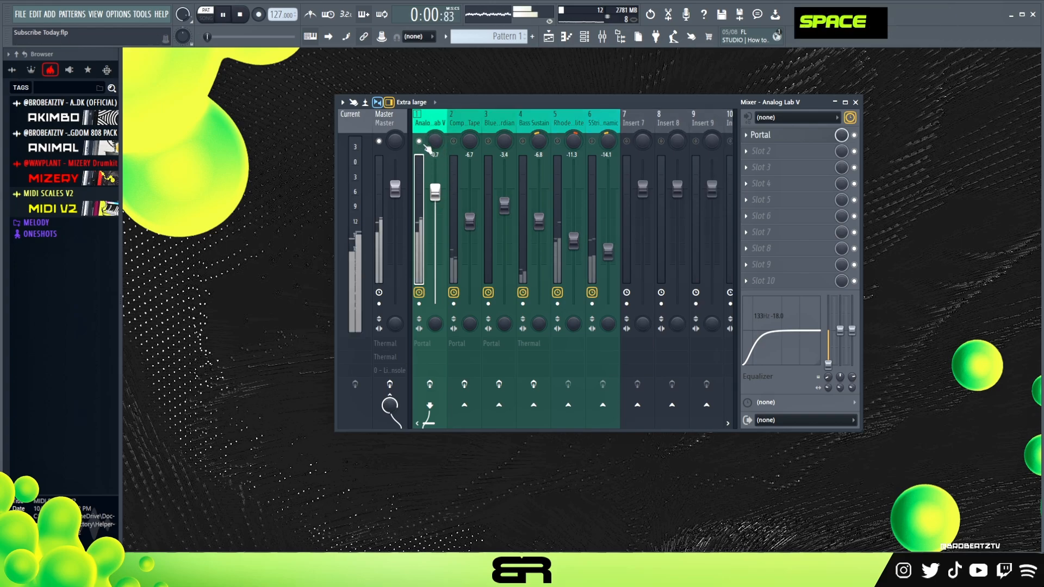
{"action": "key", "text": "space"}
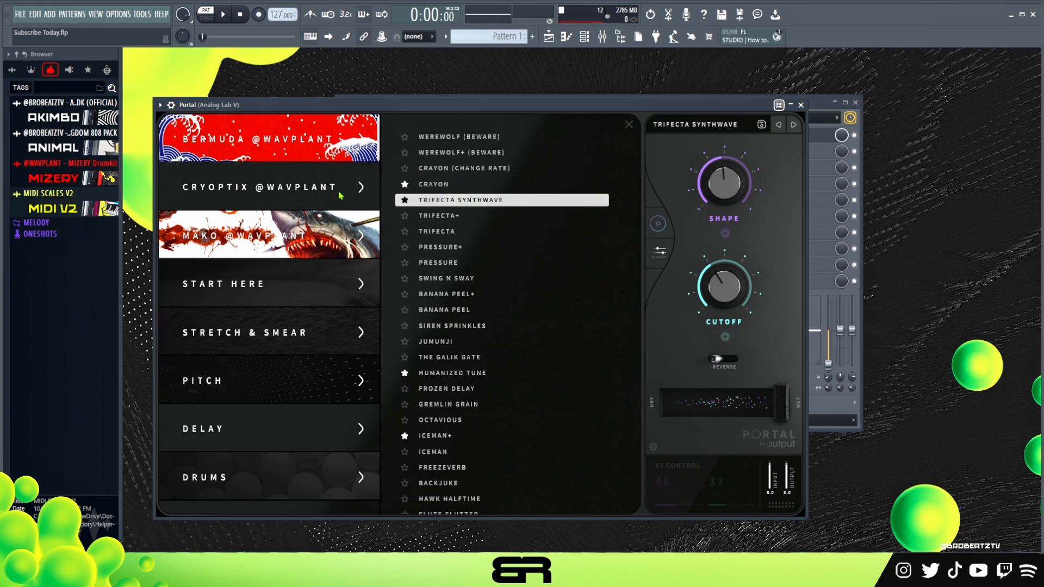
{"action": "left_click_drag", "start_coordinate": [466, 105], "coordinate": [483, 84]}
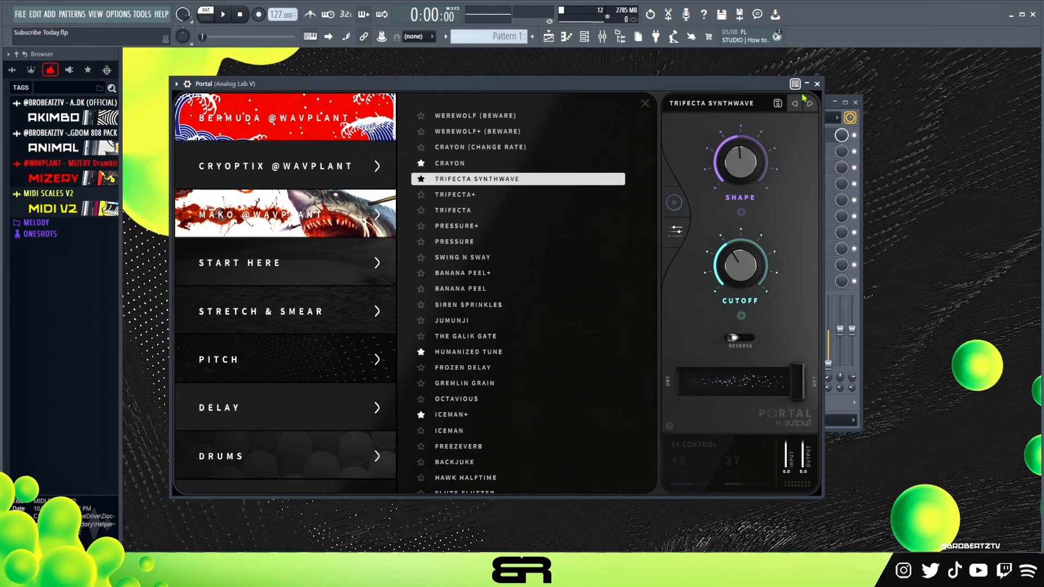
{"action": "left_click", "coordinate": [816, 84]}
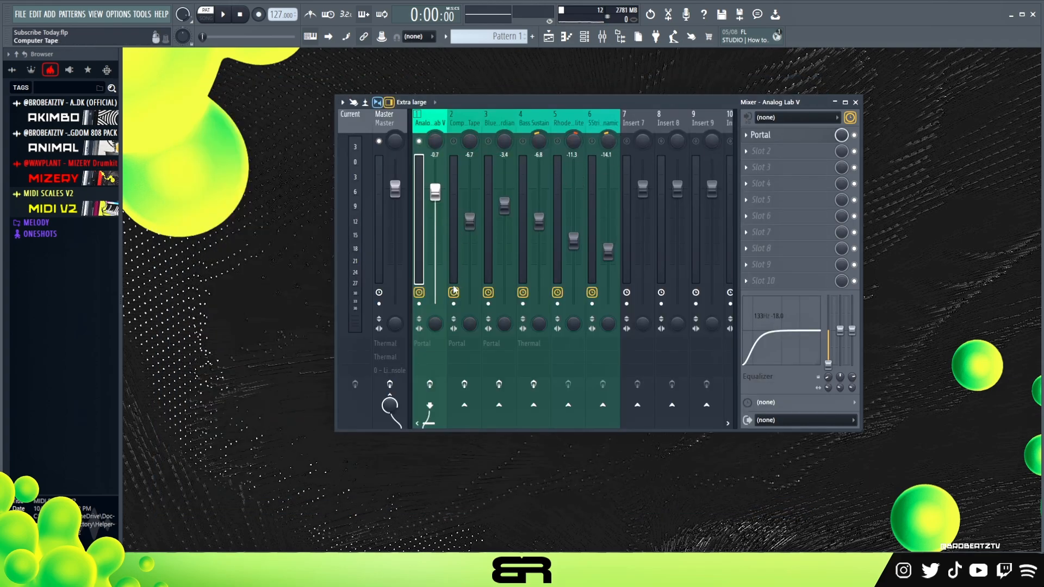
Play the Analog Lab V track without effects and with its effects enabled, leaving Portal active
{"action": "key", "text": "space"}
{"action": "key", "text": "space"}
{"action": "key", "text": "space"}
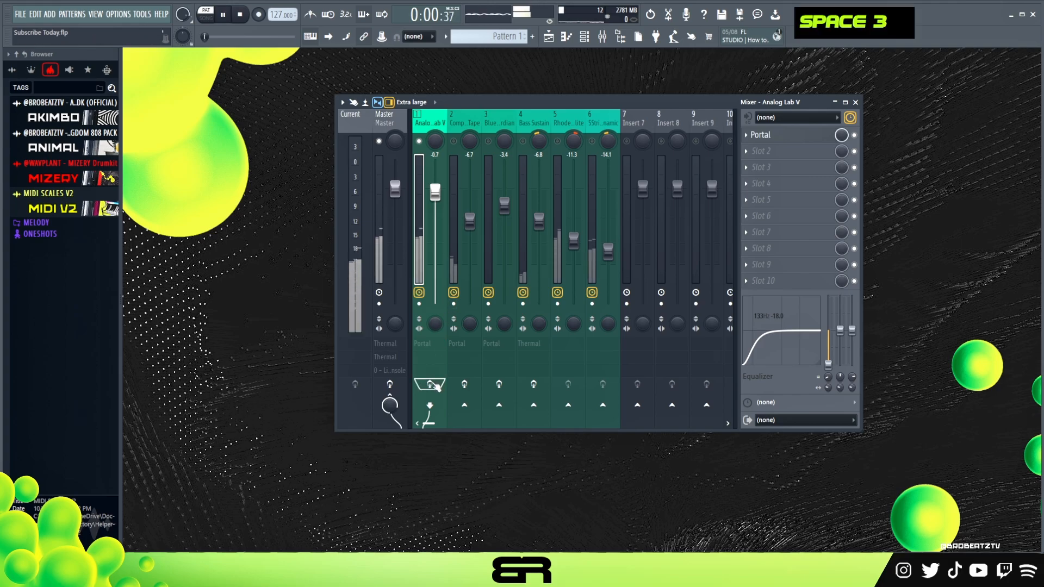
{"action": "key", "text": "space"}
{"action": "key", "text": "space"}
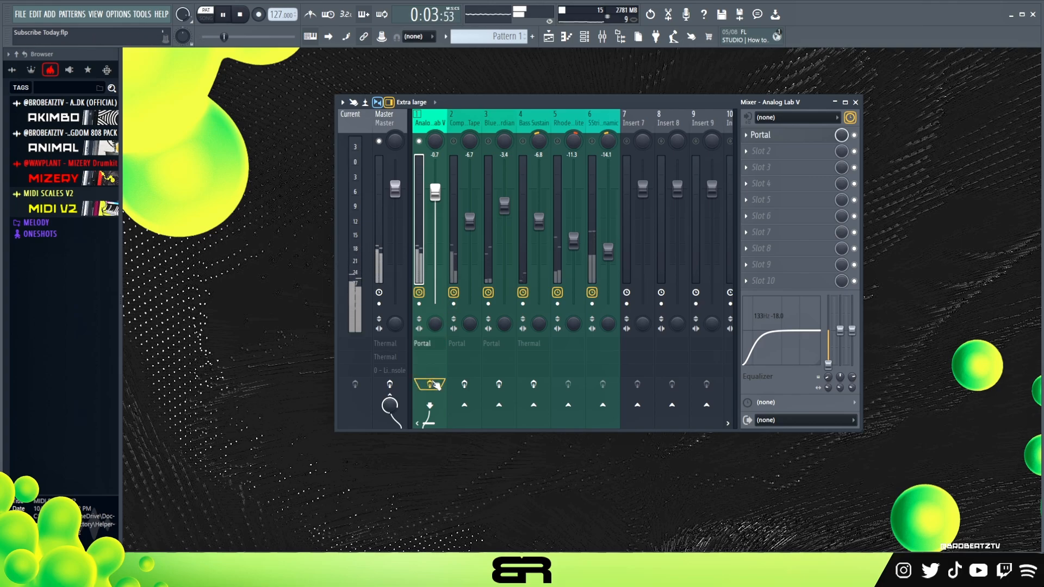
{"action": "key", "text": "space"}
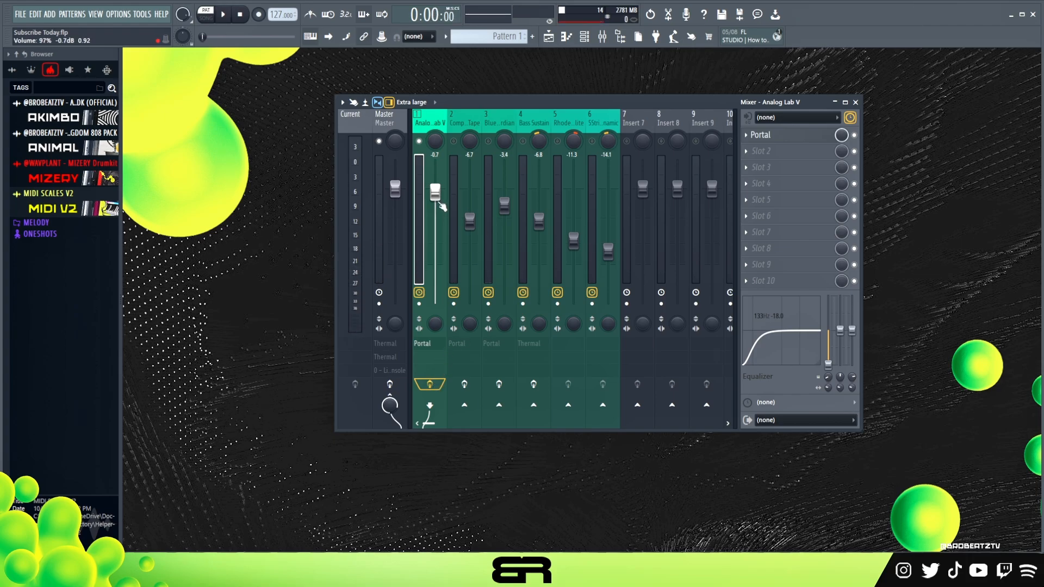
Review the equalizer settings of the Analog Lab V, Computer Tape and Blue Cordian tracks and the channel list
{"action": "left_click_drag", "start_coordinate": [762, 353], "coordinate": [767, 352]}
{"action": "left_click", "coordinate": [454, 131]}
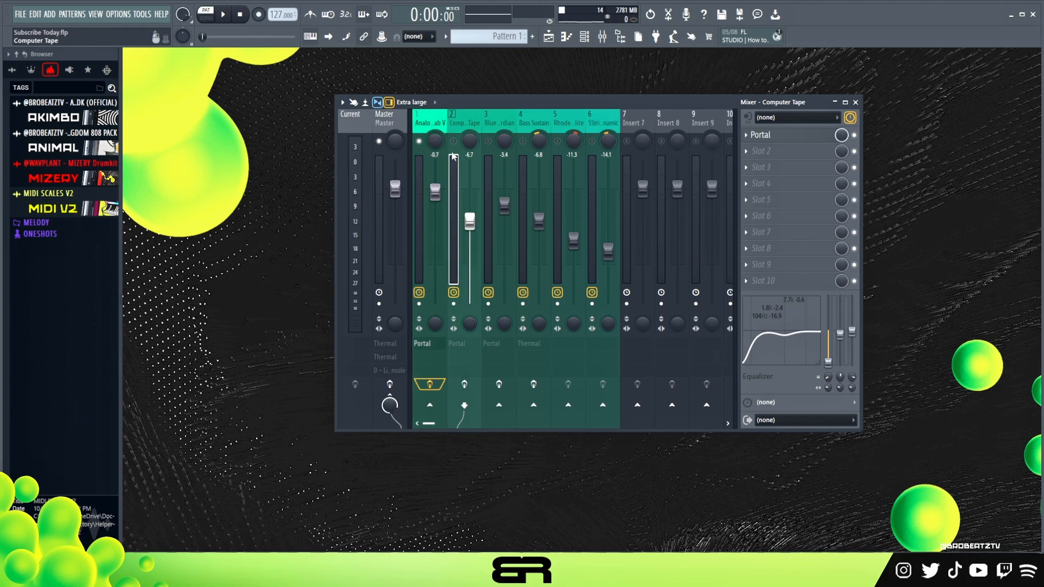
{"action": "left_click", "coordinate": [505, 132]}
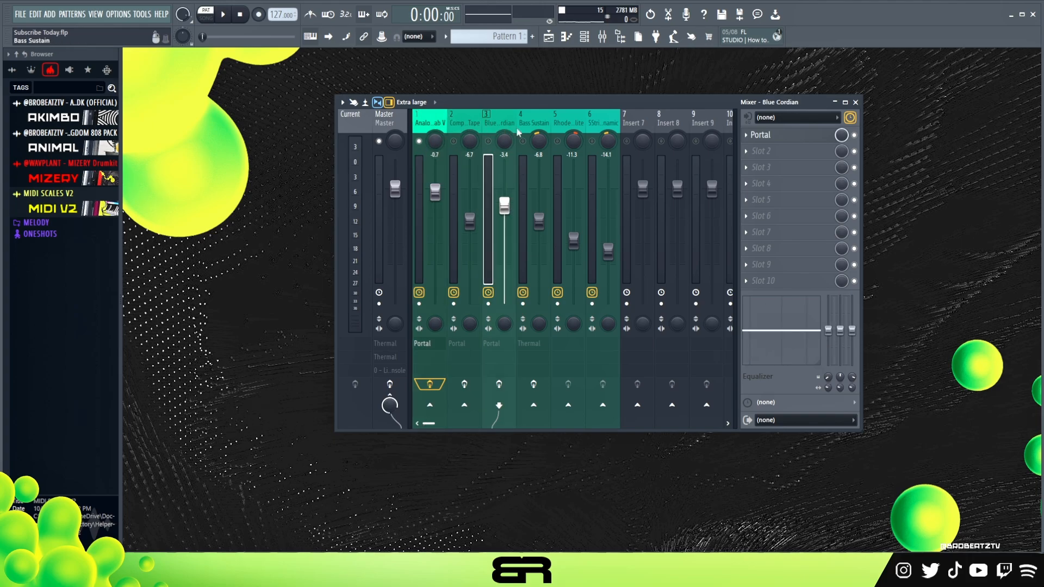
{"action": "left_click", "coordinate": [584, 39]}
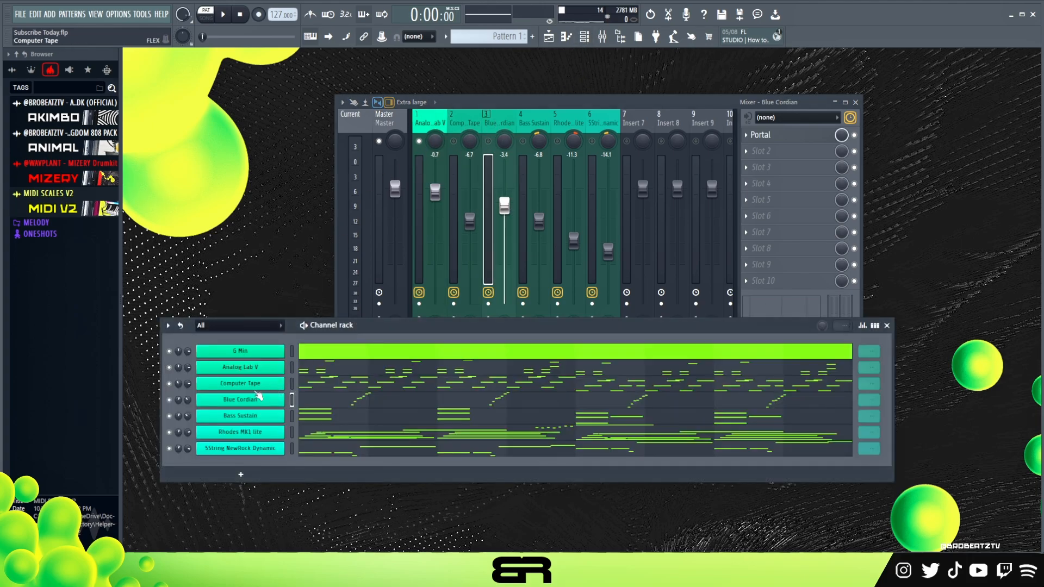
{"action": "left_click", "coordinate": [243, 401]}
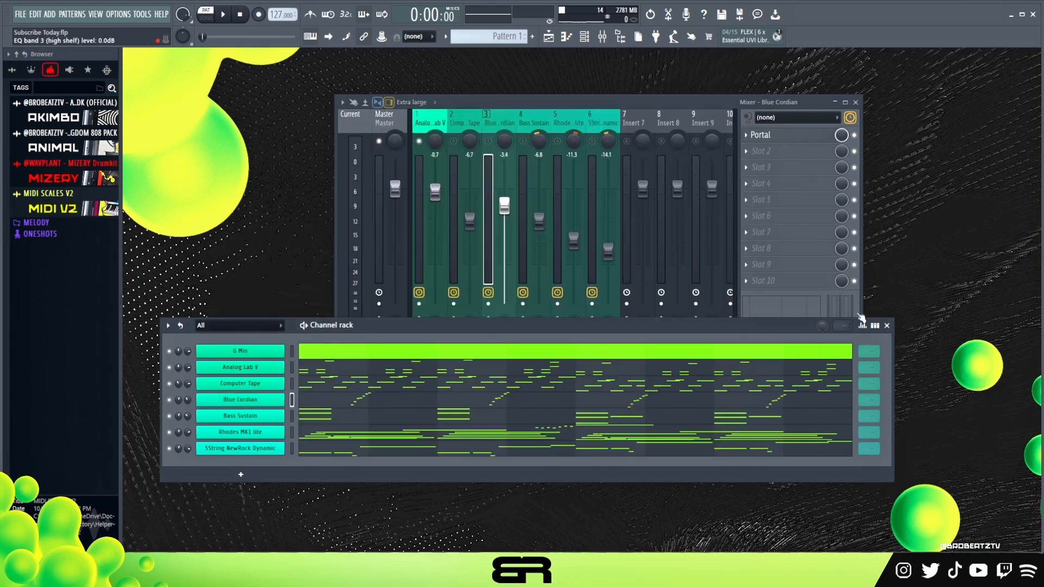
{"action": "left_click", "coordinate": [887, 325]}
Inspect the Portal preset on the Computer Tape mixer track and solo that track
{"action": "left_click", "coordinate": [463, 125]}
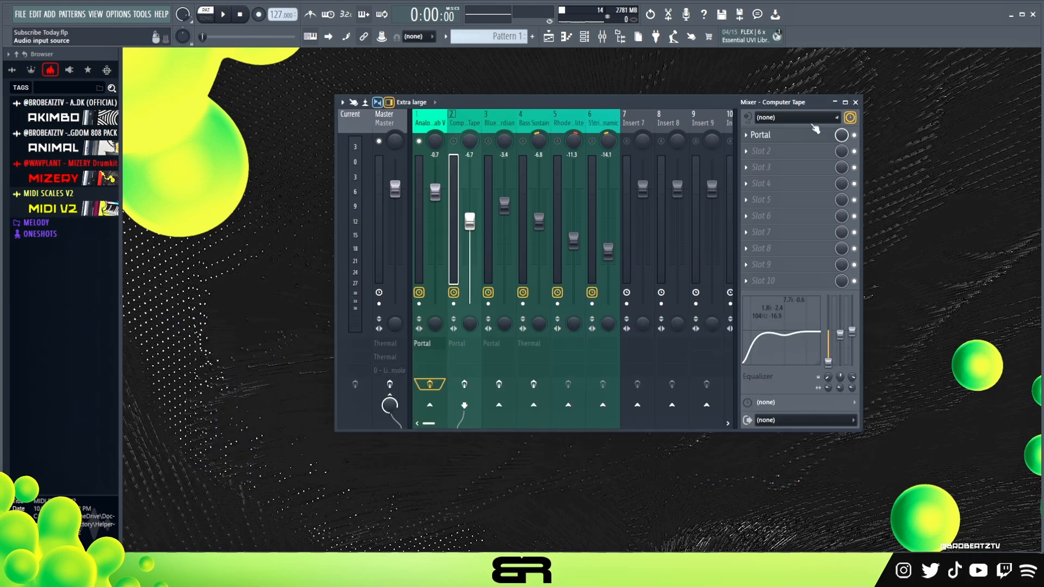
{"action": "left_click", "coordinate": [816, 131]}
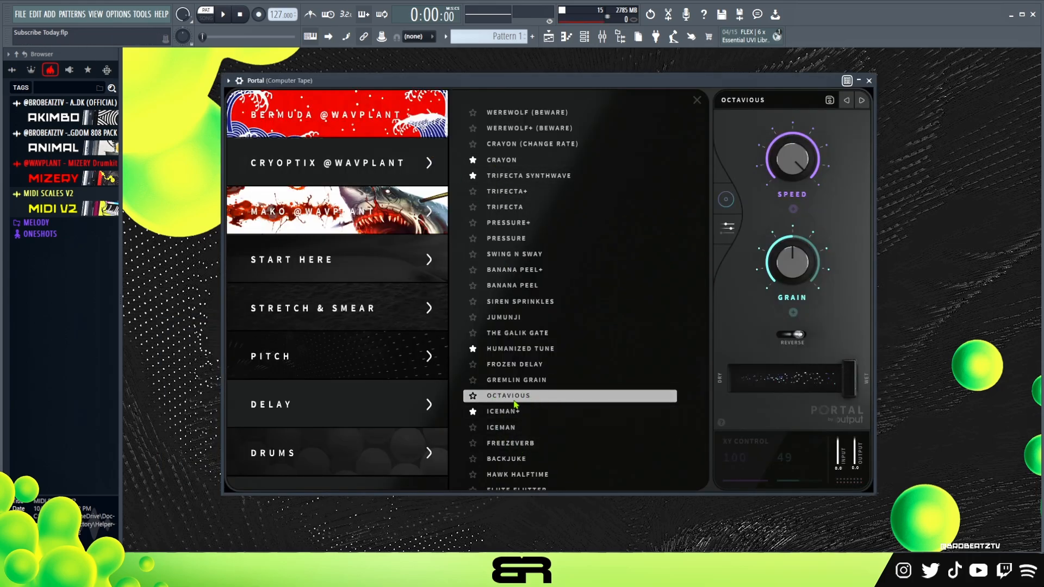
{"action": "left_click", "coordinate": [869, 81]}
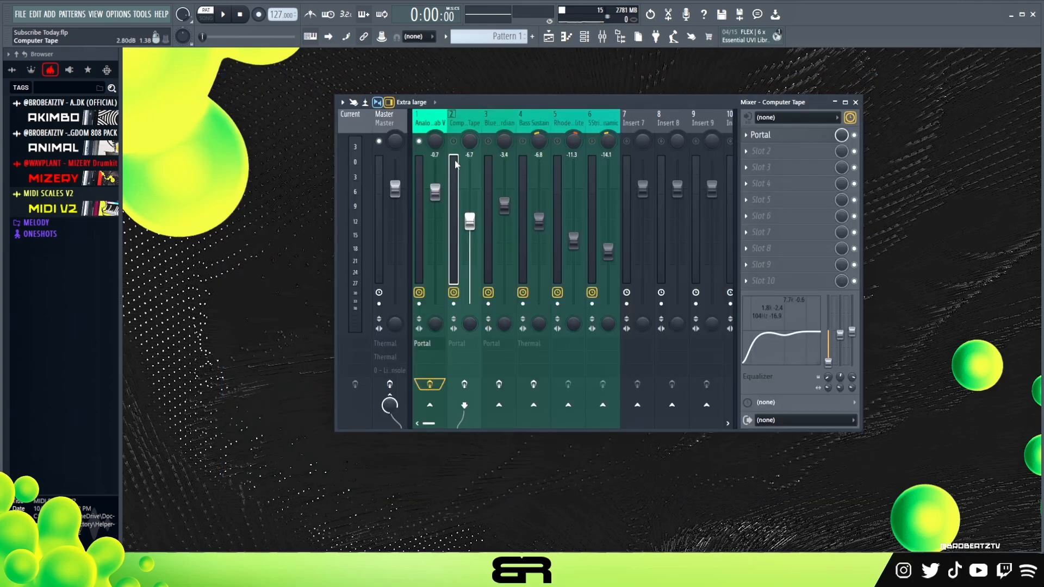
{"action": "right_click", "coordinate": [455, 143]}
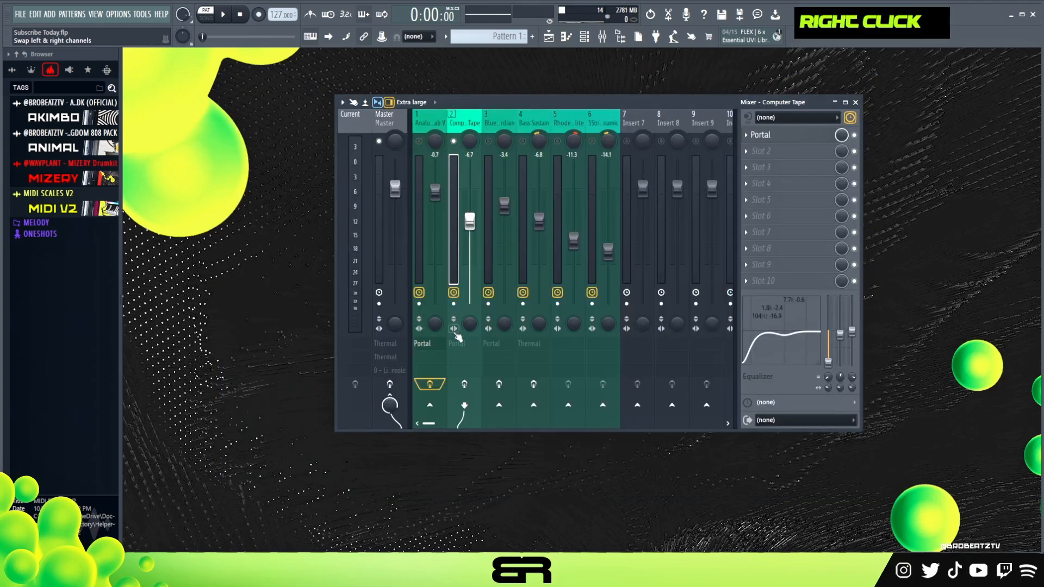
Play the Computer Tape track without effects and with its effects enabled, leaving Portal active
{"action": "key", "text": "space"}
{"action": "key", "text": "space"}
{"action": "key", "text": "space"}
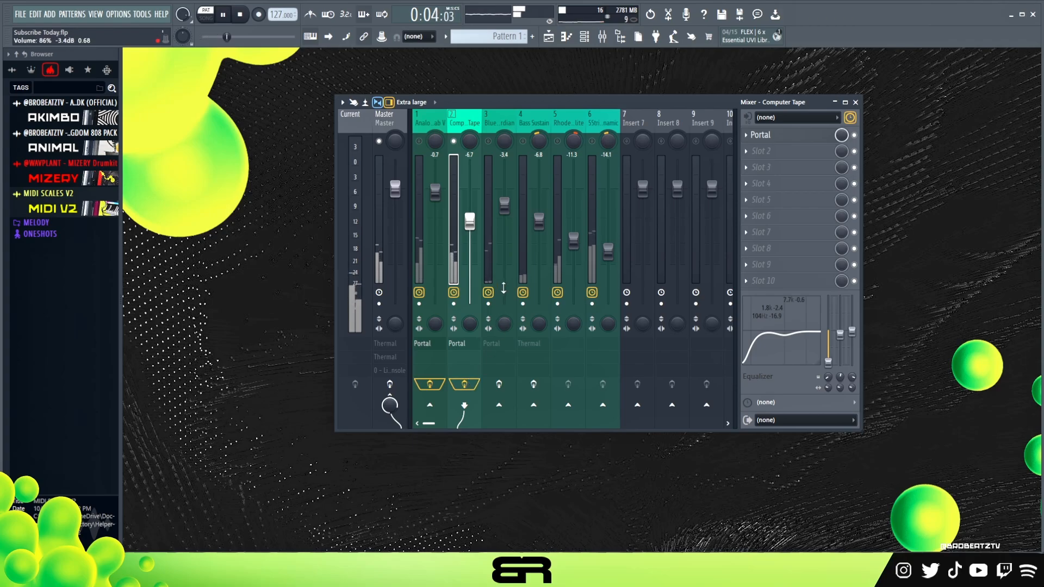
{"action": "key", "text": "space"}
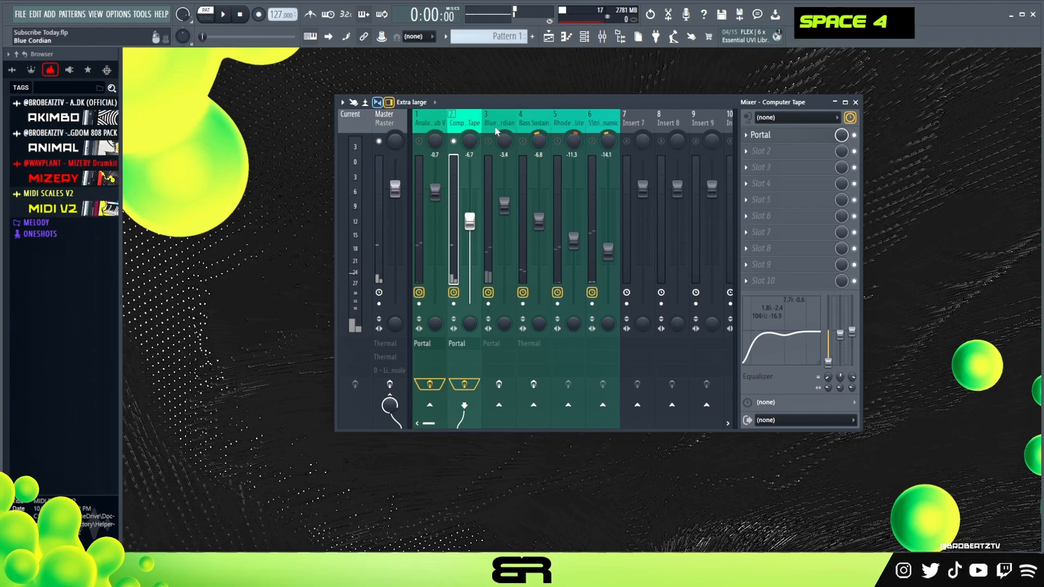
Enable the effects on the Blue Cordian mixer track and play it with Computer Tape muted
{"action": "double_click", "coordinate": [511, 384]}
{"action": "left_click", "coordinate": [510, 384]}
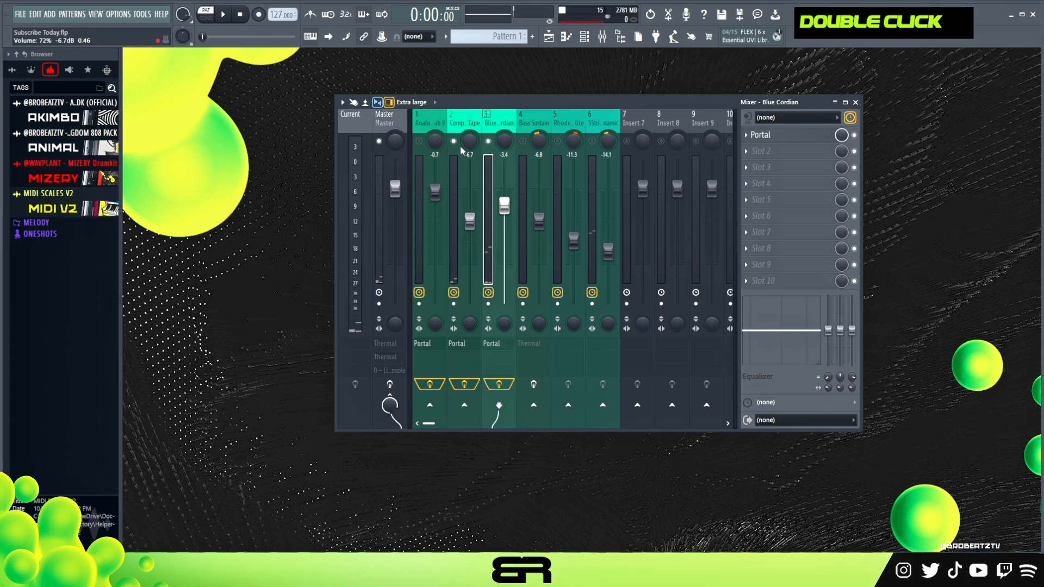
{"action": "left_click", "coordinate": [457, 144]}
{"action": "key", "text": "space"}
{"action": "left_click", "coordinate": [454, 142]}
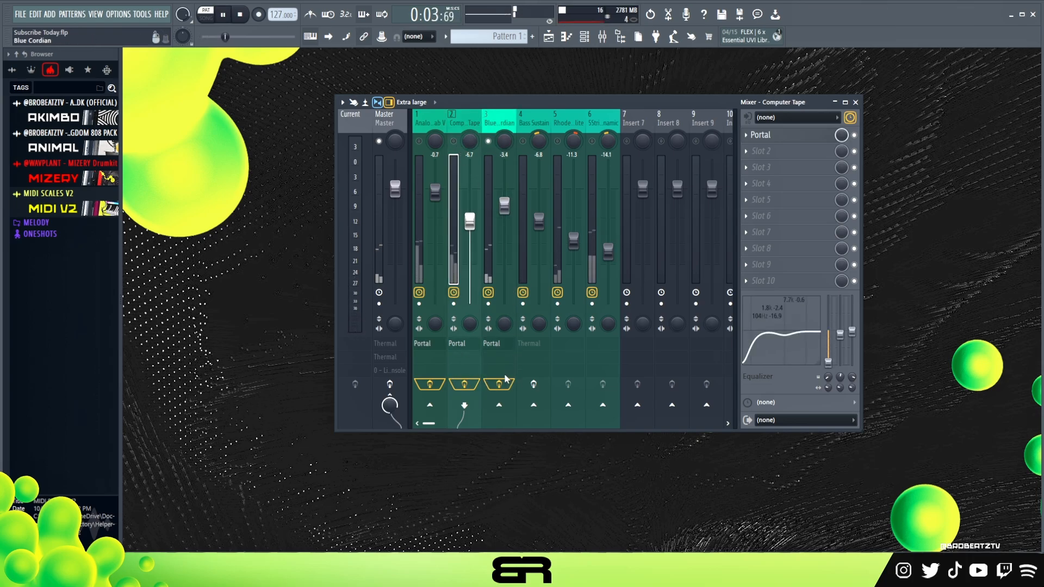
{"action": "key", "text": "space"}
Unmute the Computer Tape and Analog Lab V tracks and play them together with Blue Cordian
{"action": "left_click", "coordinate": [458, 142]}
{"action": "key", "text": "space"}
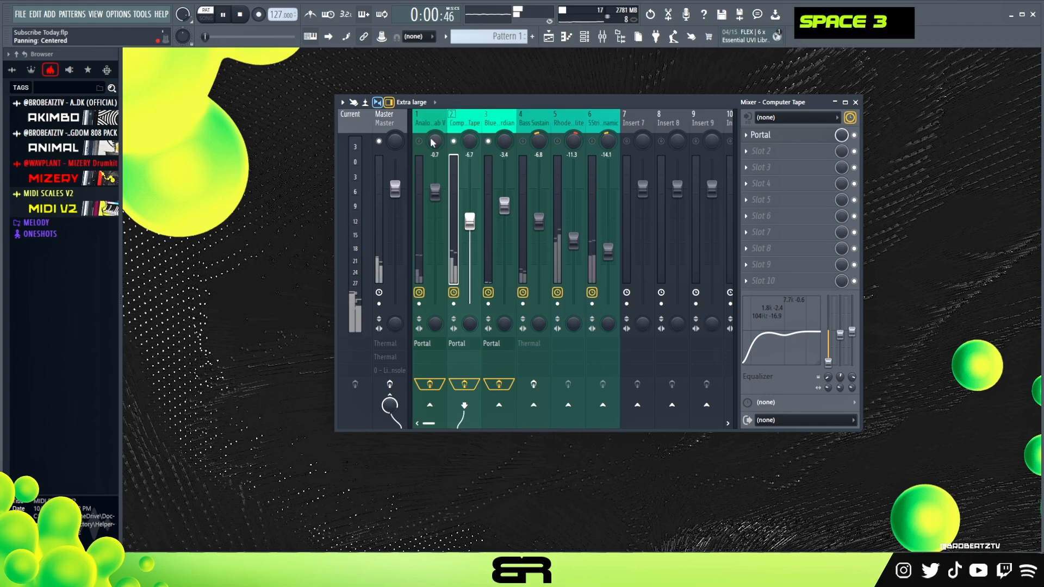
{"action": "double_click", "coordinate": [425, 141]}
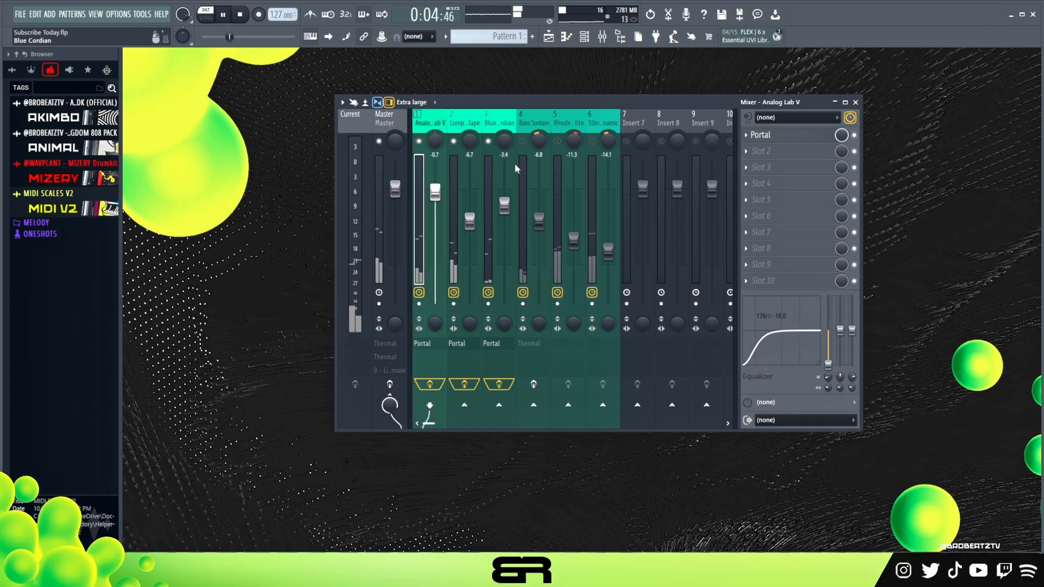
{"action": "key", "text": "space"}
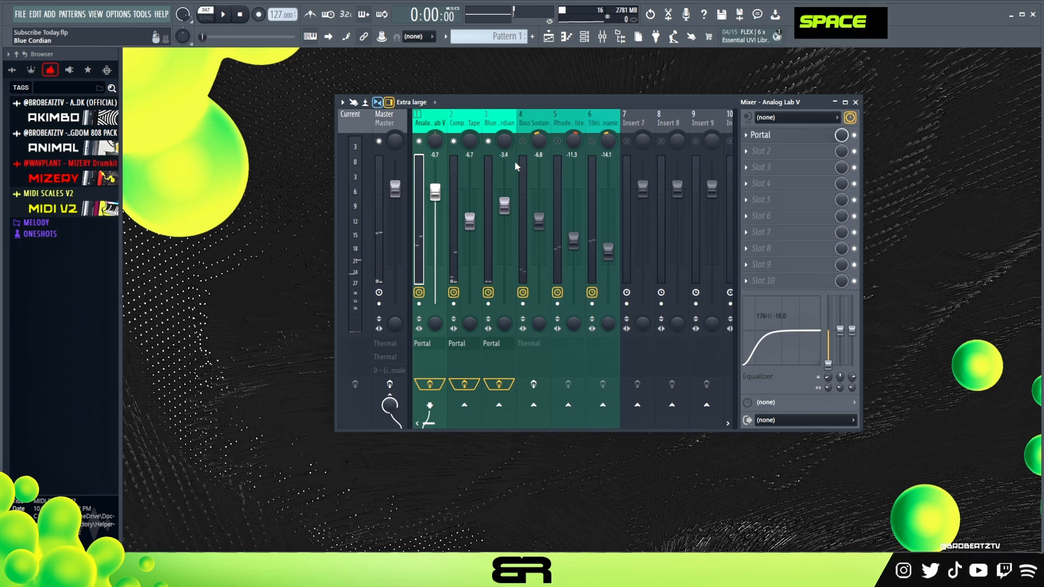
Set Computer Tape to -7.0 dB and Blue Cordian to -3.7 dB, and pan both tracks slightly off-centre
{"action": "left_click_drag", "start_coordinate": [470, 220], "coordinate": [506, 216]}
{"action": "left_click_drag", "start_coordinate": [504, 141], "coordinate": [470, 145]}
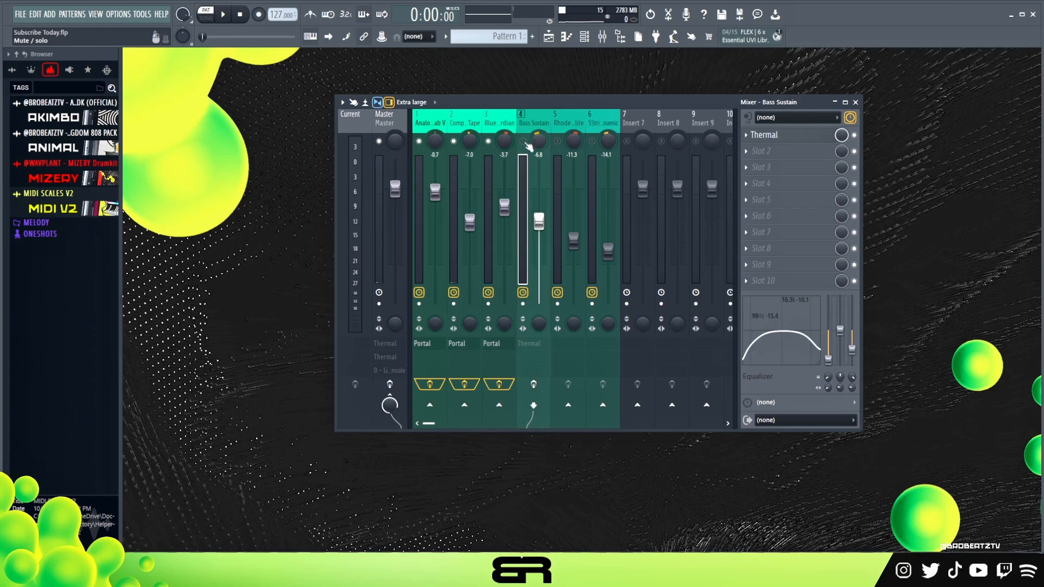
Unmute the Bass Sustain track and inspect the preset loaded in its Thermal effect within the preset list
{"action": "left_click", "coordinate": [542, 228]}
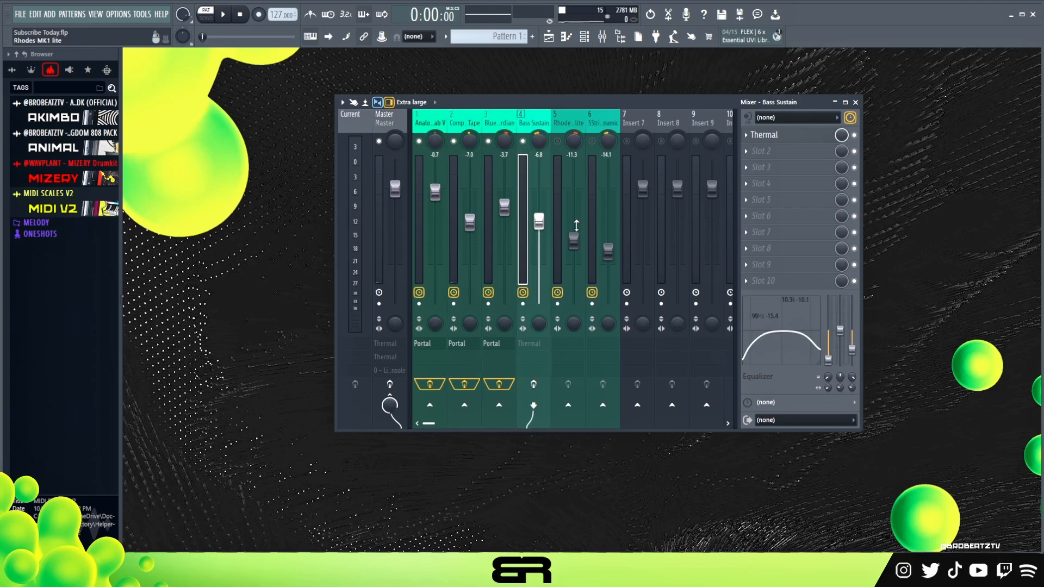
{"action": "left_click", "coordinate": [809, 134]}
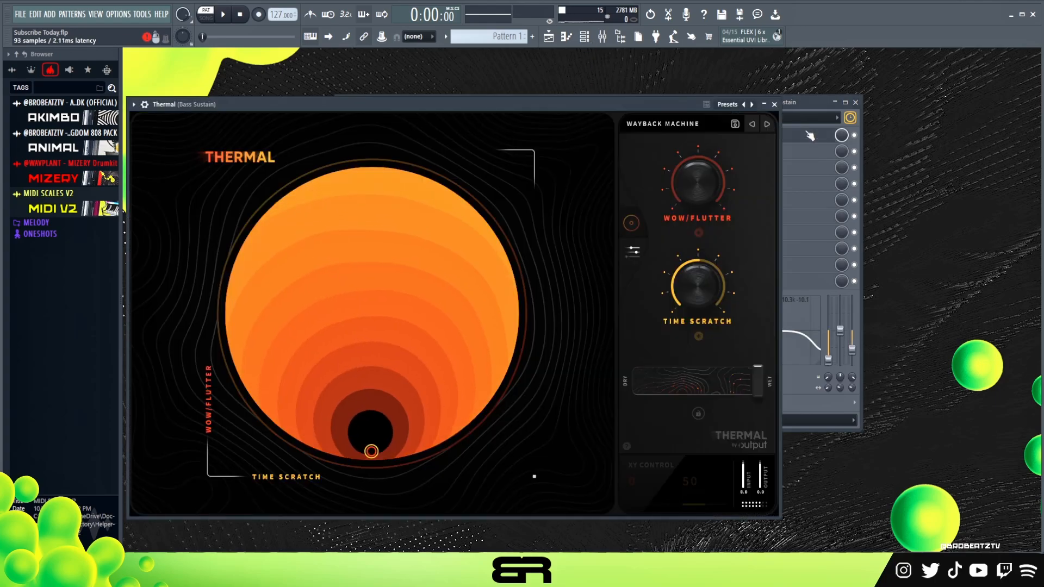
{"action": "left_click", "coordinate": [655, 129]}
{"action": "scroll", "coordinate": [420, 439], "scroll_direction": "down", "scroll_amount": 1}
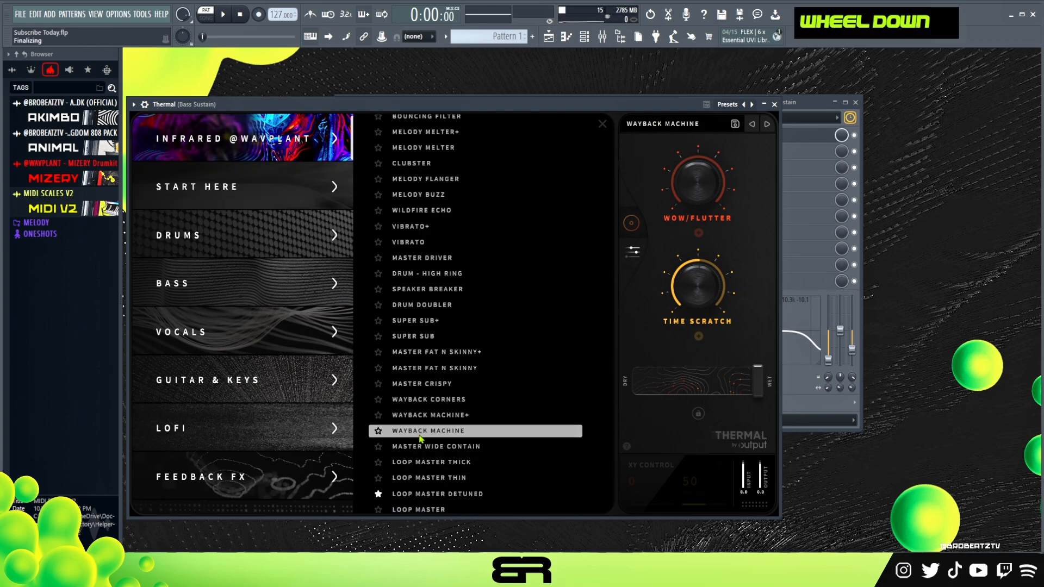
Solo the Bass Sustain track and play it without and with its effects, leaving Thermal active
{"action": "left_click", "coordinate": [795, 113]}
{"action": "right_click", "coordinate": [541, 385]}
{"action": "key", "text": "space"}
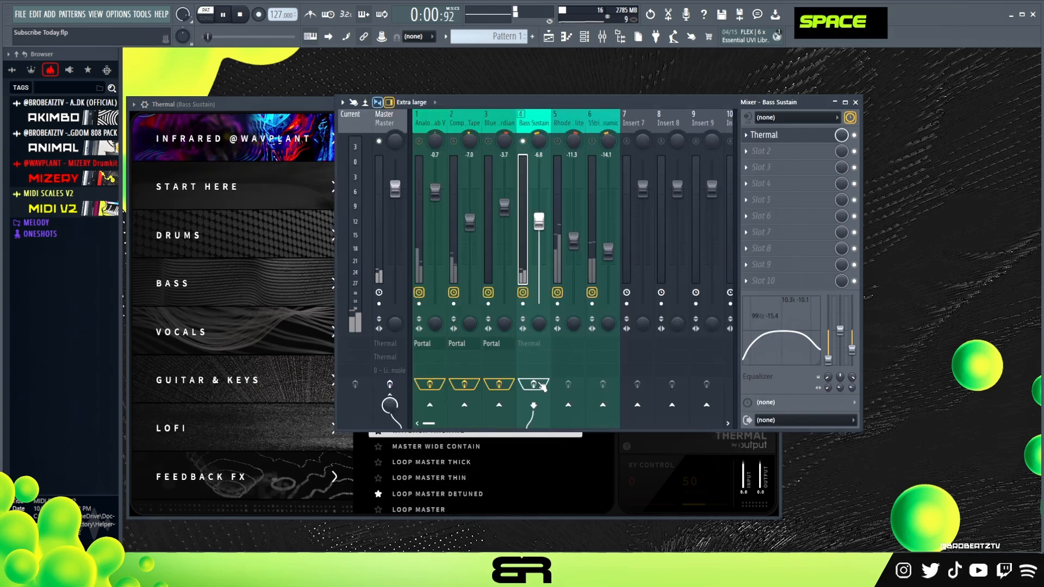
{"action": "key", "text": "space"}
{"action": "key", "text": "space"}
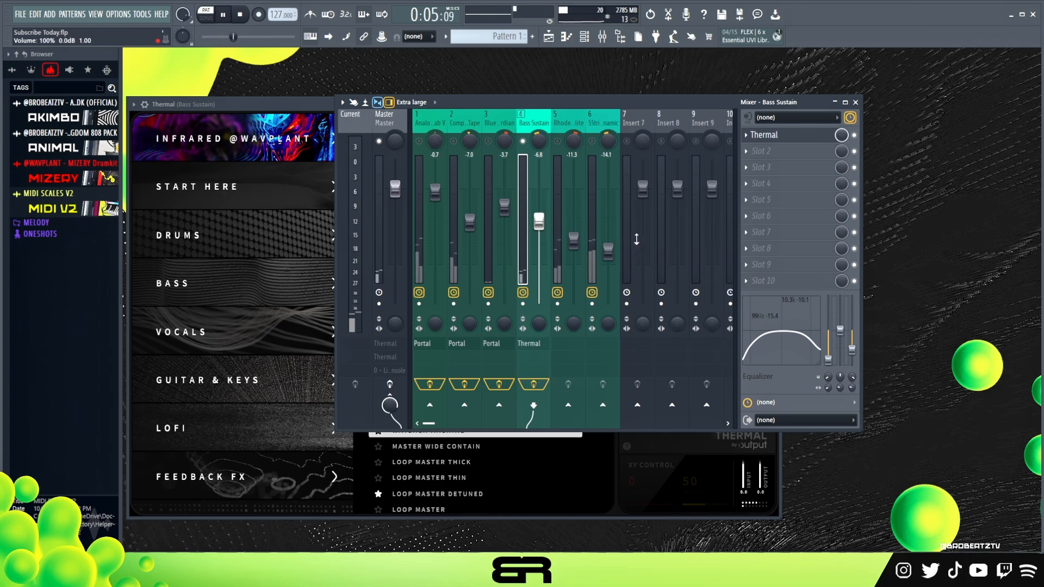
{"action": "key", "text": "space"}
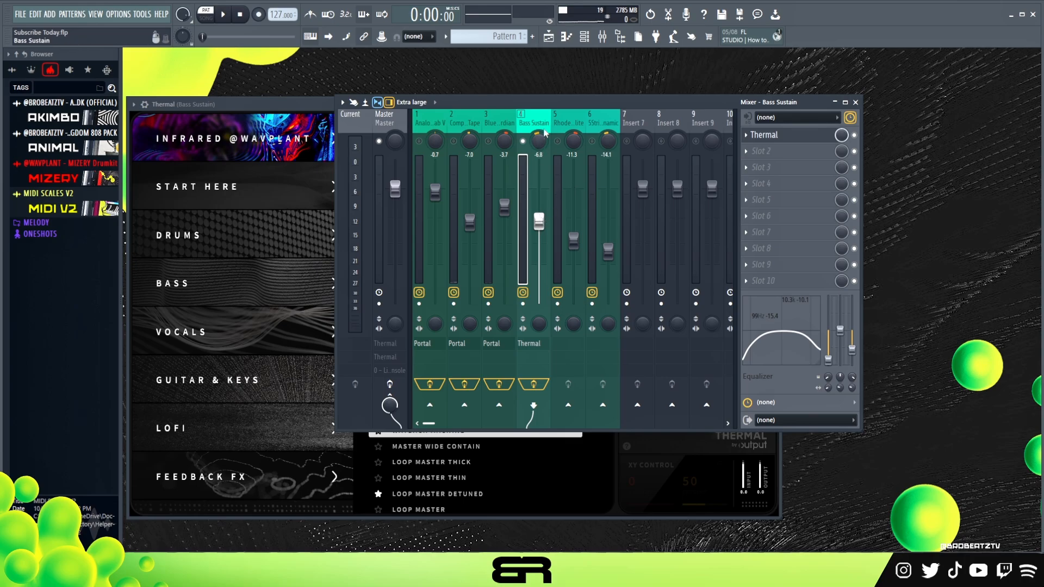
Close the Thermal effect, reposition the mixer, and unmute the Rhodes MK1 lite track alongside Bass Sustain
{"action": "left_click_drag", "start_coordinate": [553, 103], "coordinate": [599, 102]}
{"action": "left_click_drag", "start_coordinate": [752, 100], "coordinate": [739, 144]}
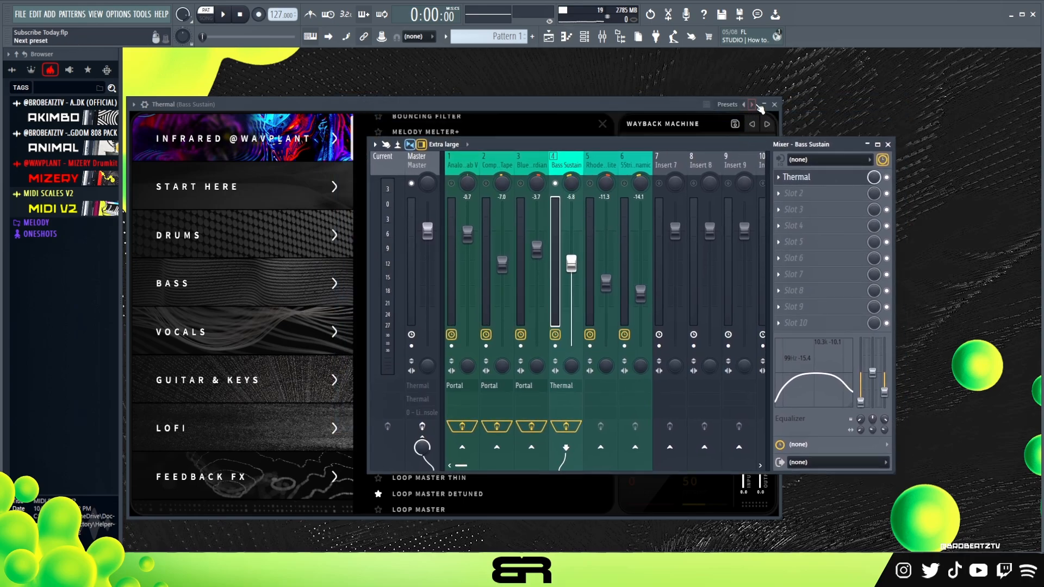
{"action": "left_click", "coordinate": [775, 105]}
{"action": "left_click_drag", "start_coordinate": [661, 154], "coordinate": [624, 127]}
{"action": "left_click", "coordinate": [563, 142]}
{"action": "left_click", "coordinate": [553, 158]}
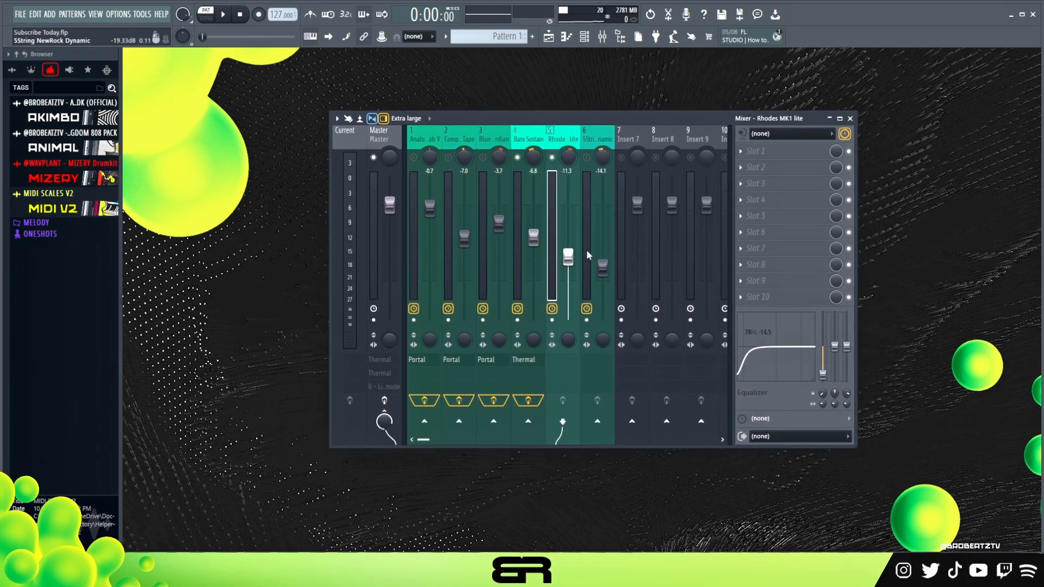
Bring up the channel list, play Bass Sustain with Rhodes MK1 lite, and set the Rhodes volume to -11.5 dB
{"action": "left_click", "coordinate": [602, 37]}
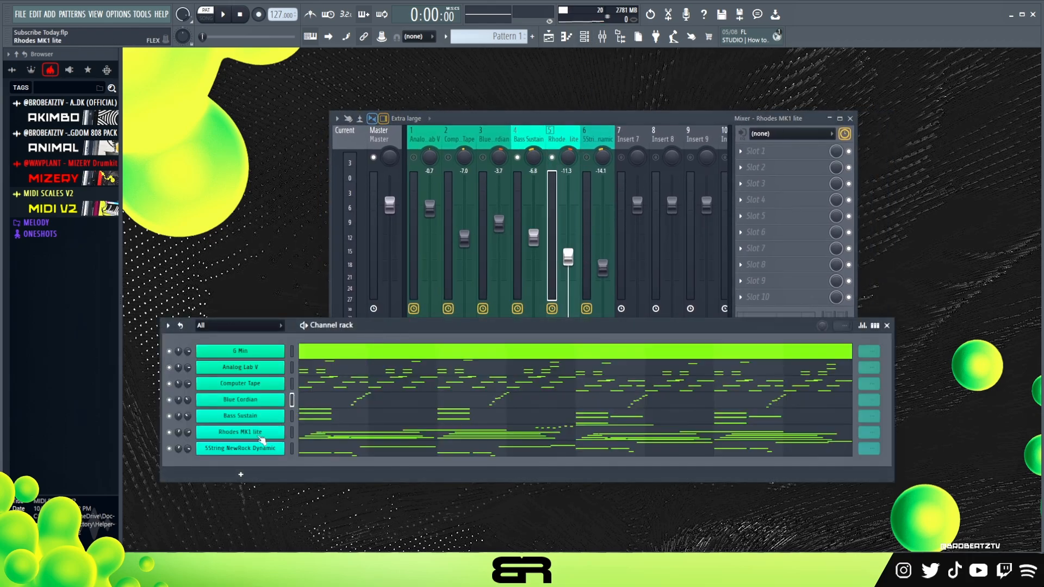
{"action": "left_click", "coordinate": [609, 120]}
{"action": "key", "text": "space"}
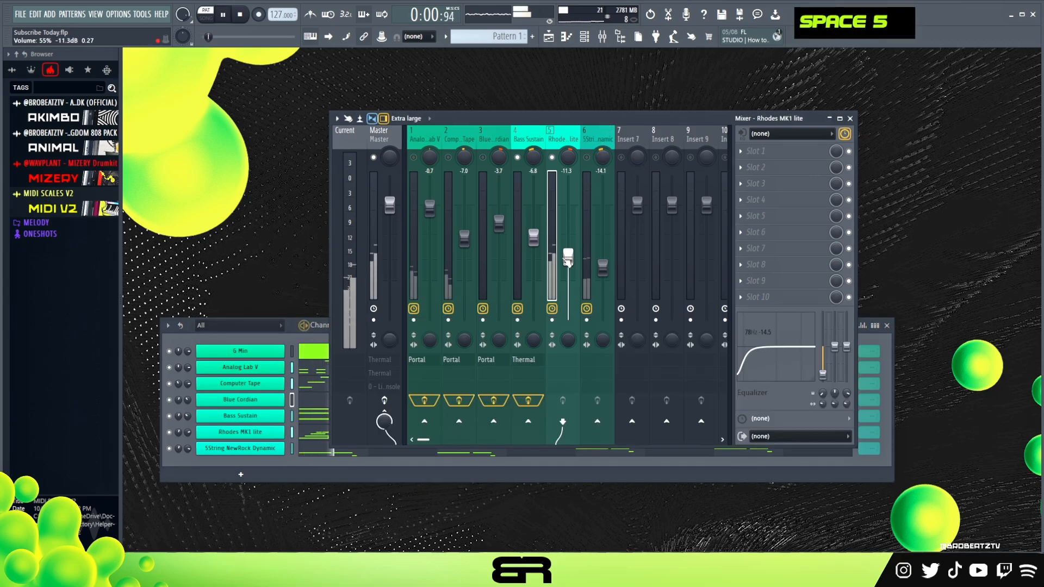
{"action": "key", "text": "space"}
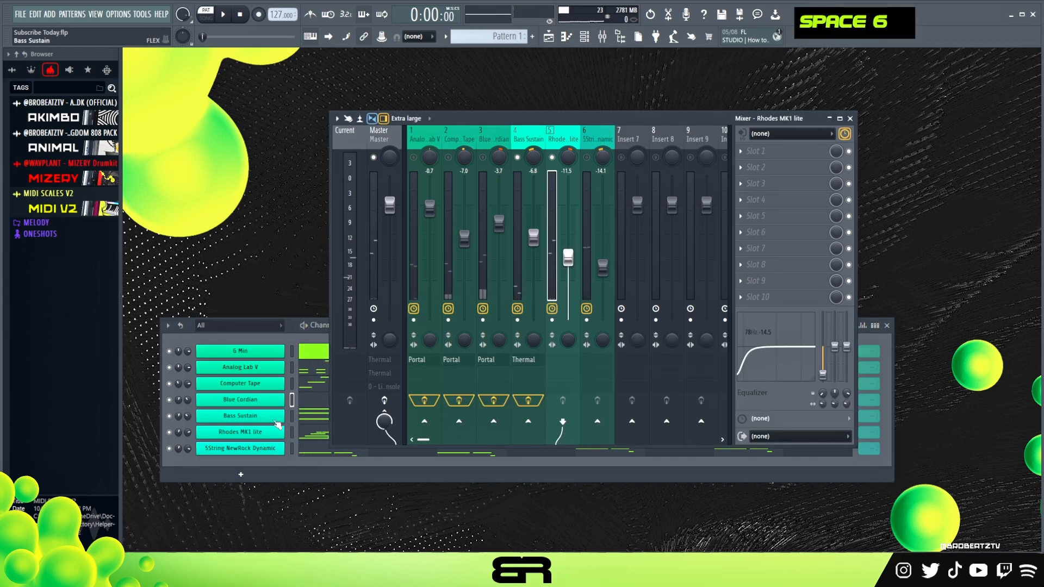
Shape the Rhodes MK1 lite sound in FLEX during playback: lower the master filter cutoff, set High to 57% and enable the delay
{"action": "left_click", "coordinate": [257, 433]}
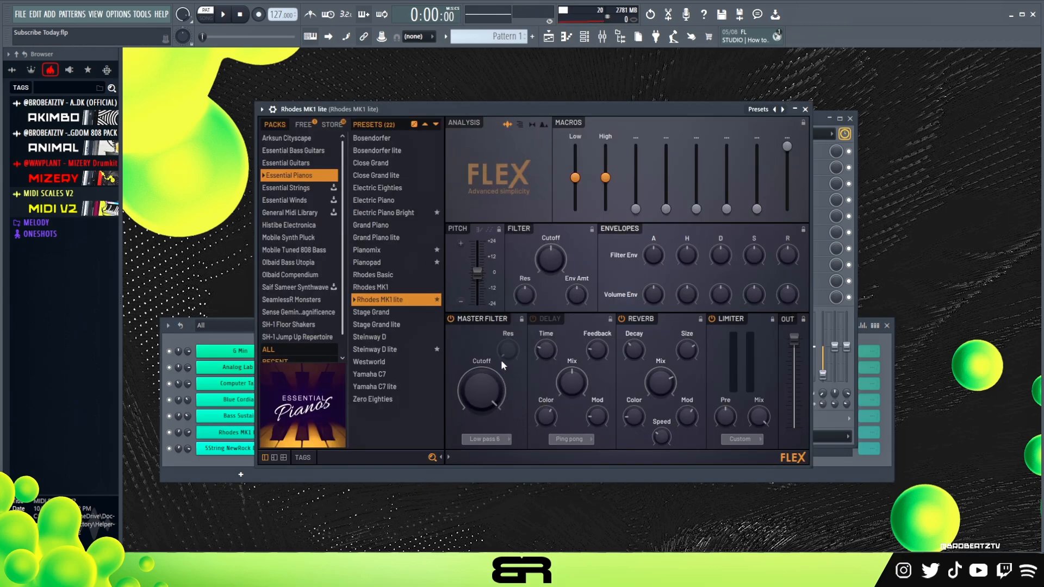
{"action": "key", "text": "space"}
{"action": "left_click_drag", "start_coordinate": [485, 375], "coordinate": [485, 389]}
{"action": "left_click_drag", "start_coordinate": [660, 383], "coordinate": [660, 375]}
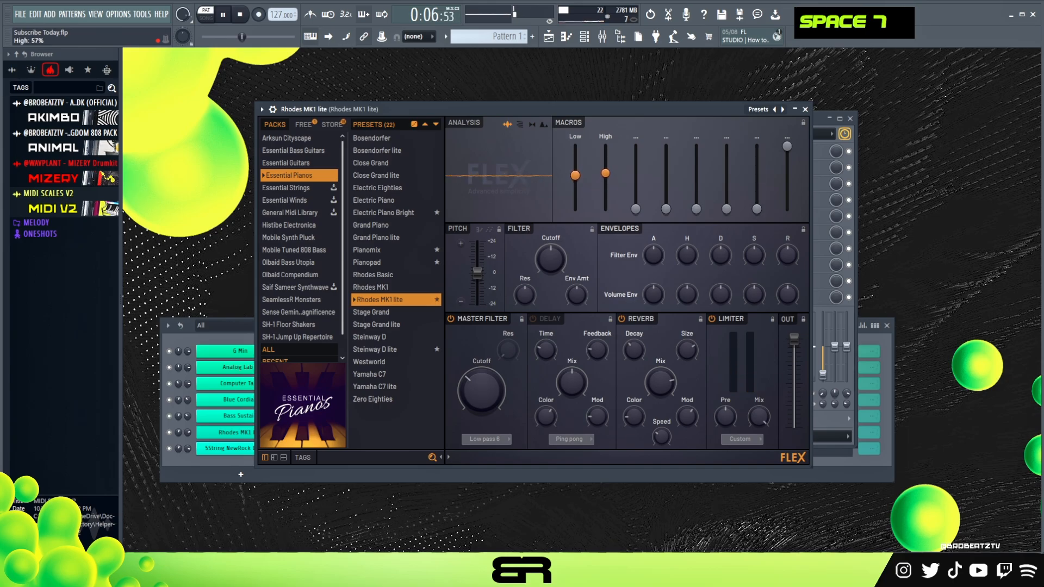
{"action": "left_click_drag", "start_coordinate": [569, 370], "coordinate": [568, 365]}
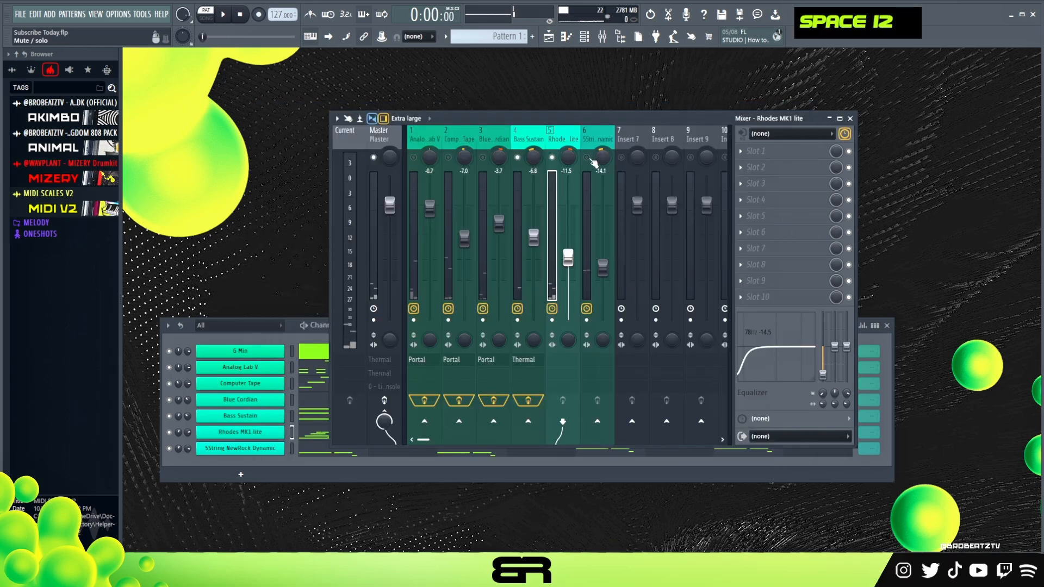
Unmute the Blue Cordian, Computer Tape and Analog Lab V tracks and play them with Bass Sustain and Rhodes MK1 lite
{"action": "left_click", "coordinate": [483, 158]}
{"action": "left_click", "coordinate": [448, 158]}
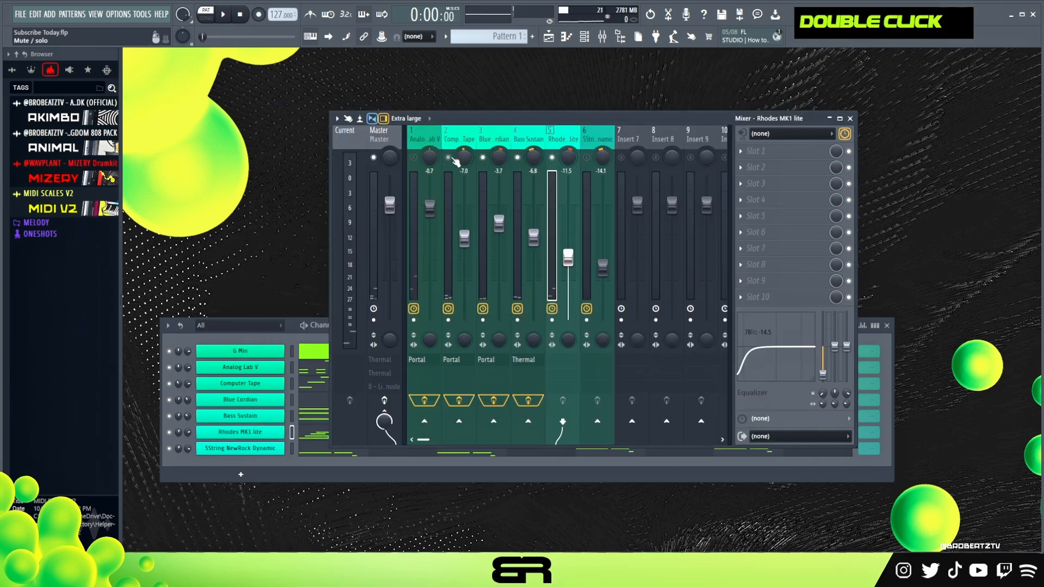
{"action": "left_click", "coordinate": [414, 158]}
{"action": "key", "text": "space"}
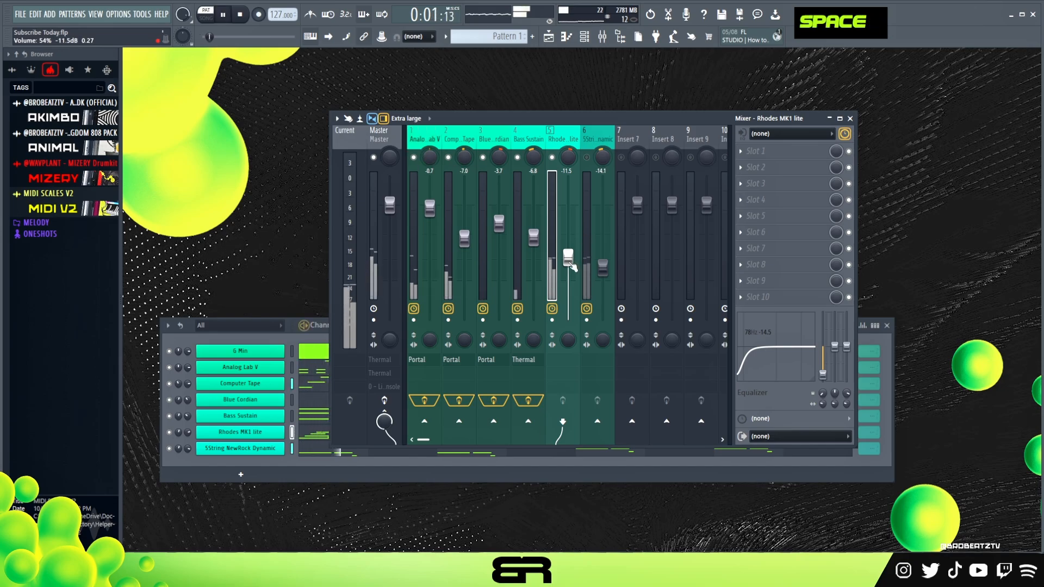
Set the Rhodes MK1 lite master filter cutoff to about 37% in FLEX while the layers play
{"action": "left_click", "coordinate": [282, 441]}
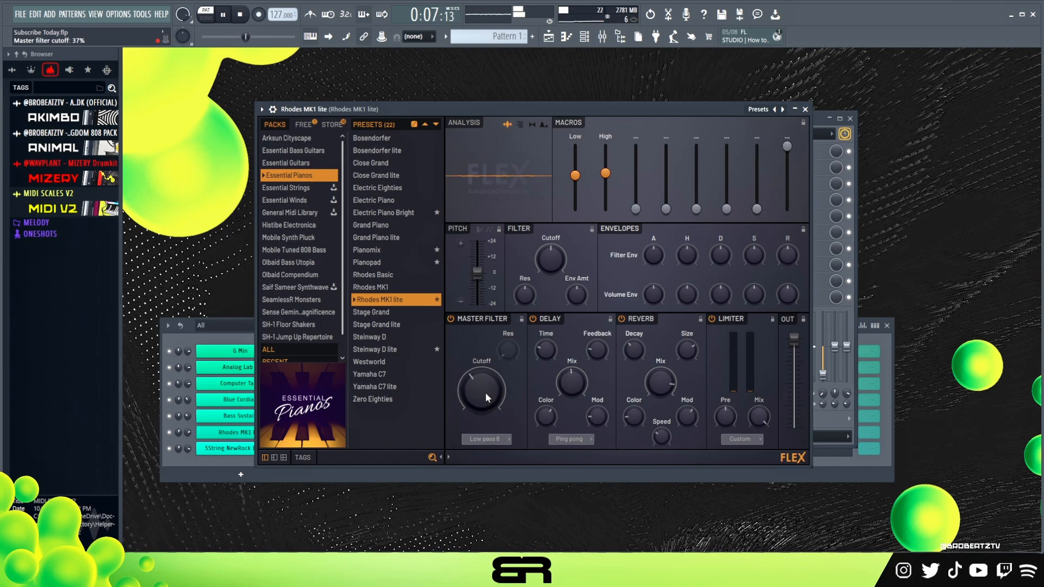
{"action": "left_click_drag", "start_coordinate": [486, 393], "coordinate": [485, 390]}
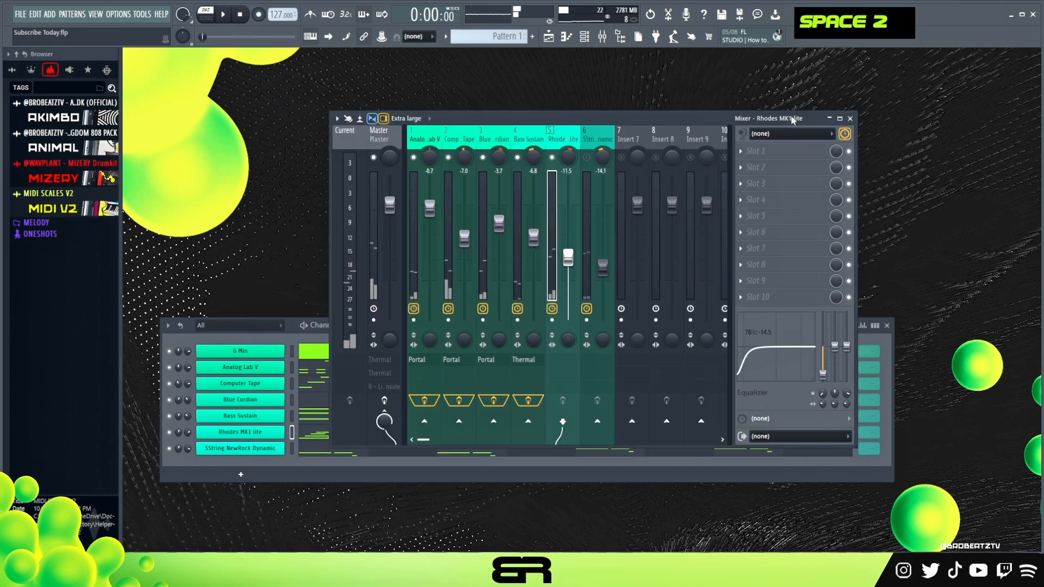
Unmute the 5String NewRock Dynamic track, raise its volume to about -1.0 dB and play the full mix
{"action": "left_click", "coordinate": [596, 142]}
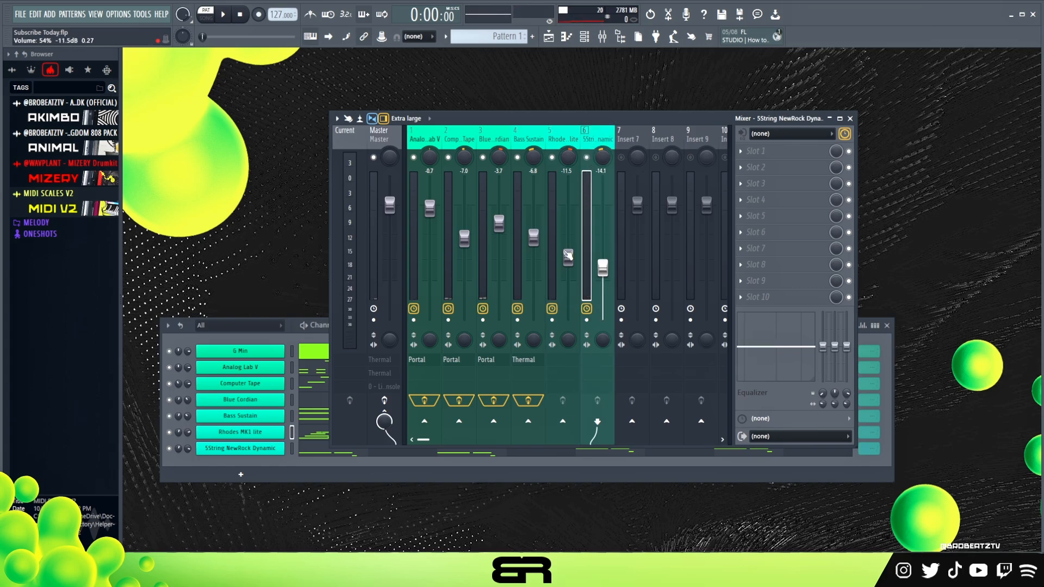
{"action": "left_click_drag", "start_coordinate": [605, 273], "coordinate": [605, 227]}
{"action": "key", "text": "space"}
{"action": "key", "text": "space"}
Lower the Master volume to -18.1 dB and play the mix with 5String NewRock Dynamic at -0.7 dB
{"action": "left_click_drag", "start_coordinate": [390, 206], "coordinate": [390, 269]}
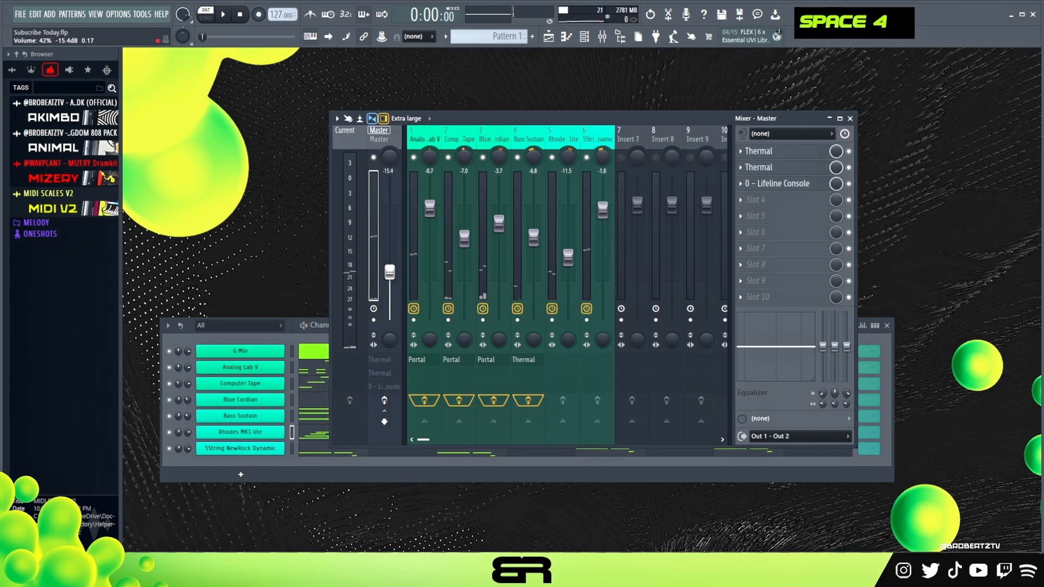
{"action": "left_click_drag", "start_coordinate": [603, 210], "coordinate": [603, 274]}
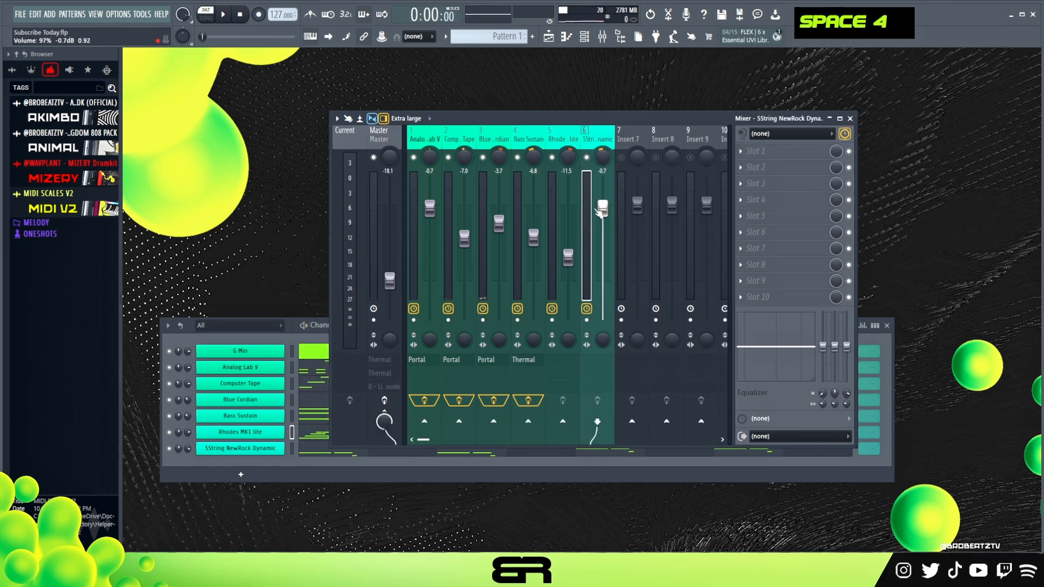
{"action": "key", "text": "space"}
Lower 5String NewRock Dynamic to -13.5 dB while playing the mix, and reset the Master volume to 0.0 dB
{"action": "left_click_drag", "start_coordinate": [602, 213], "coordinate": [604, 256]}
{"action": "key", "text": "space"}
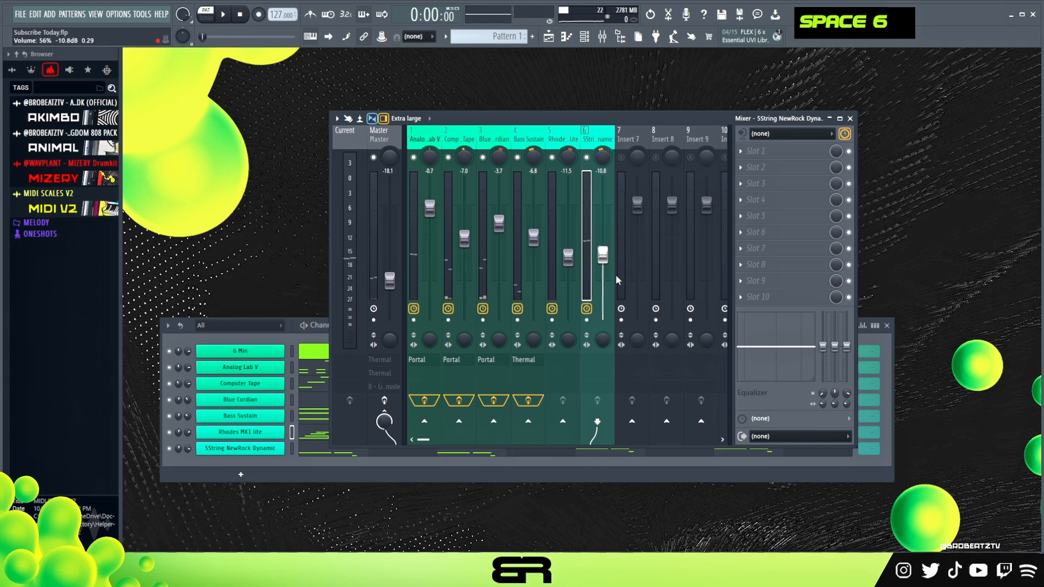
{"action": "left_click_drag", "start_coordinate": [603, 260], "coordinate": [603, 265]}
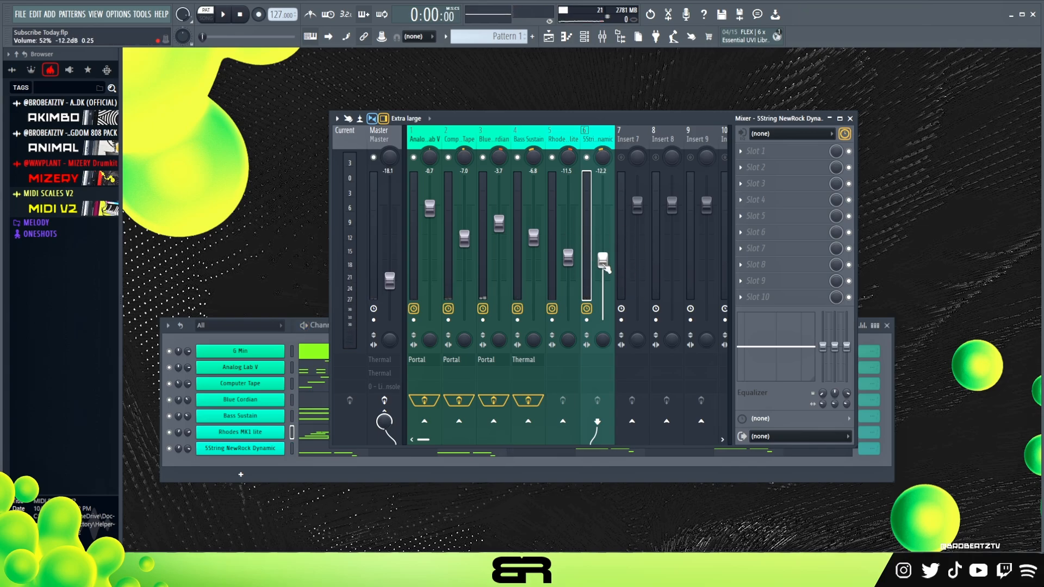
{"action": "right_click", "coordinate": [389, 280]}
{"action": "left_click", "coordinate": [403, 288]}
{"action": "key", "text": "space"}
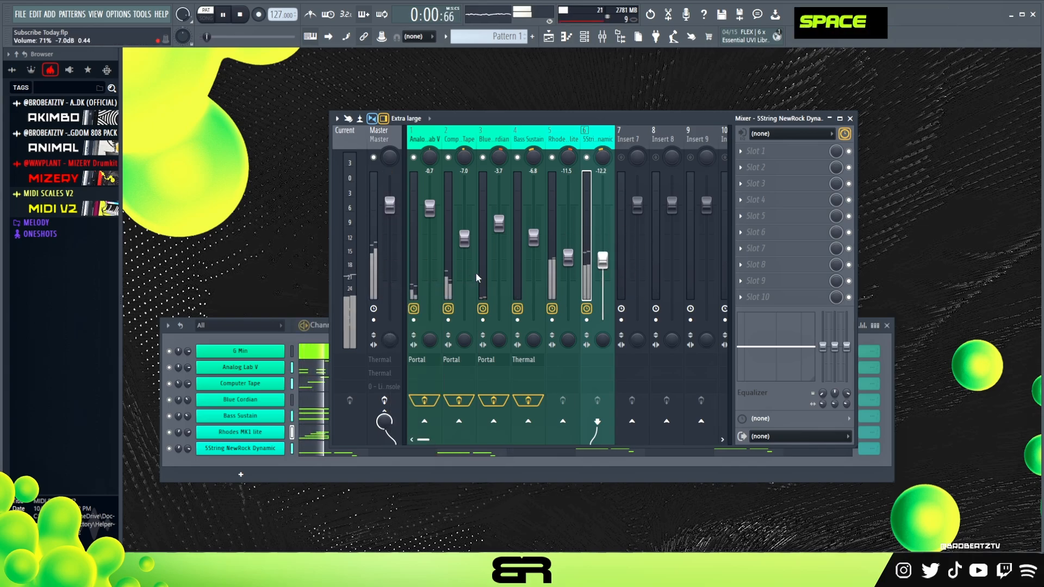
{"action": "left_click_drag", "start_coordinate": [603, 266], "coordinate": [603, 266]}
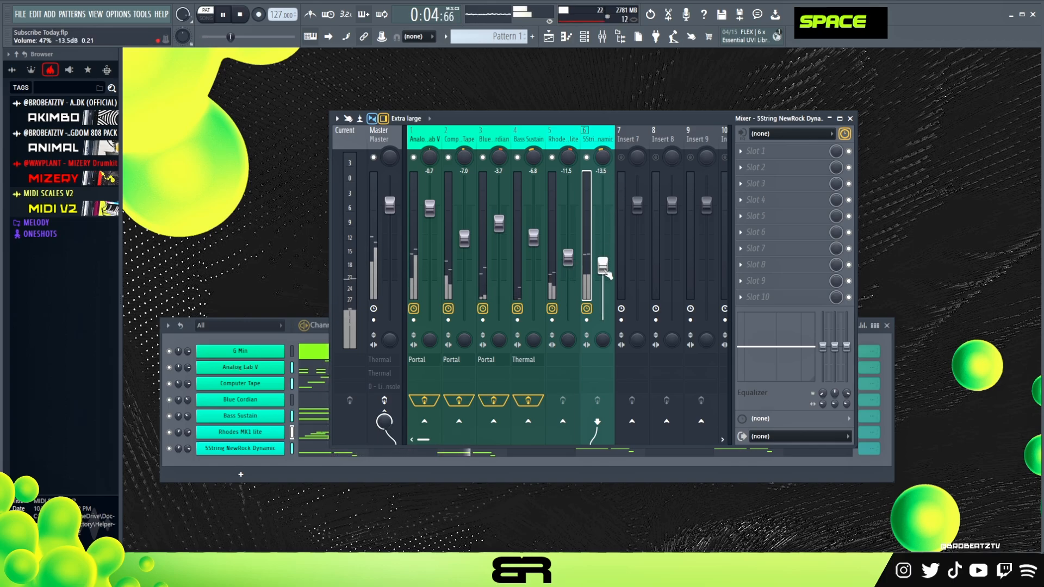
{"action": "key", "text": "space"}
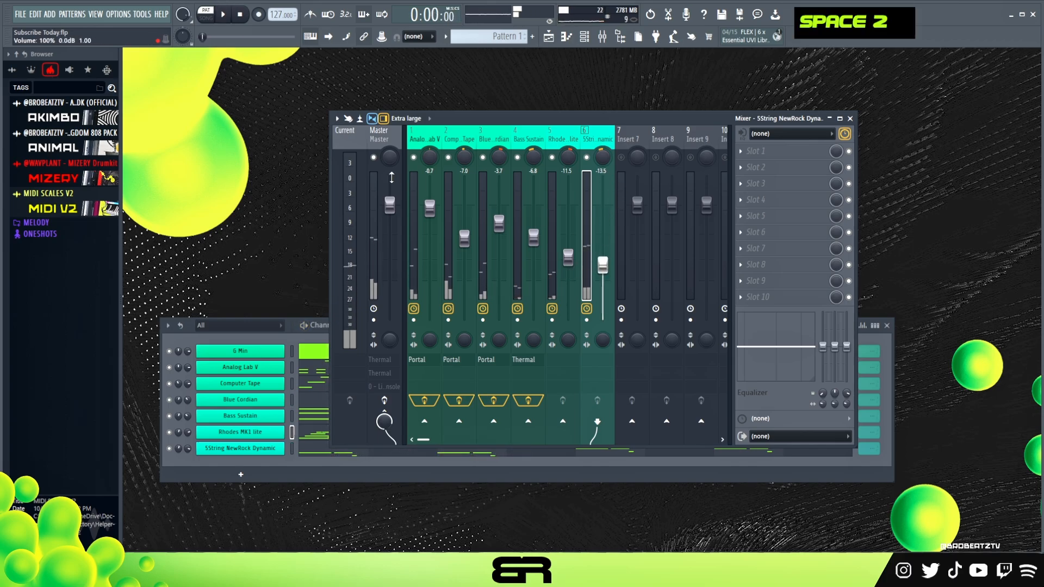
Open the first Thermal effect on the Master track and review its Master Wide Contain preset in the preset list
{"action": "left_click", "coordinate": [381, 135]}
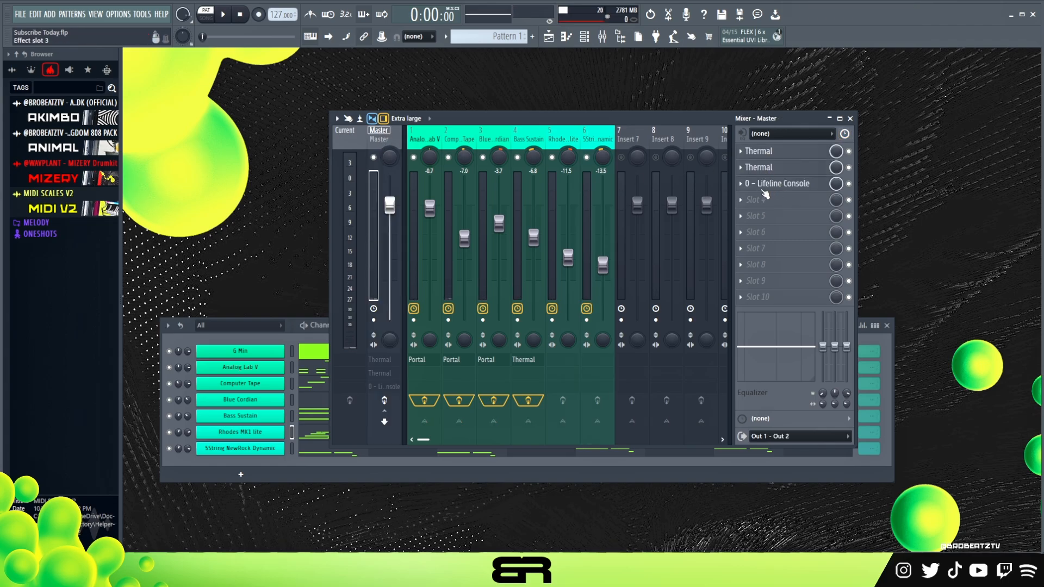
{"action": "left_click", "coordinate": [769, 167]}
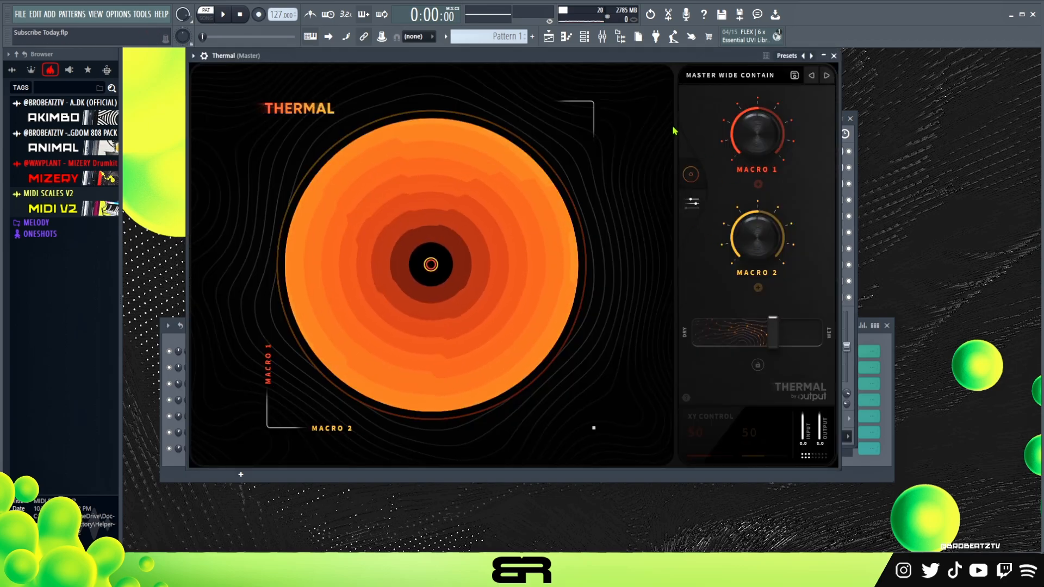
{"action": "left_click", "coordinate": [713, 77]}
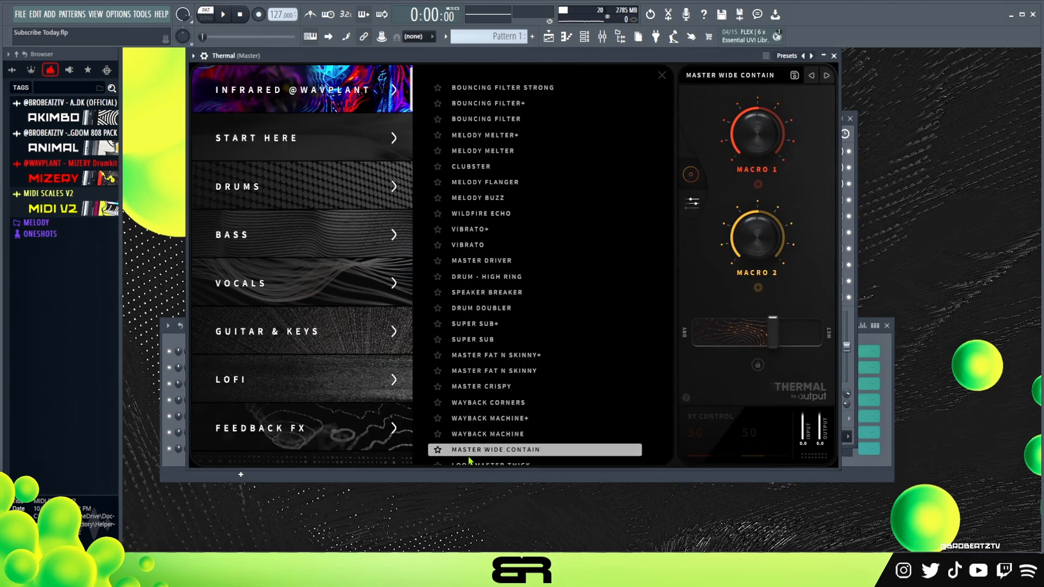
{"action": "scroll", "coordinate": [499, 452], "scroll_direction": "down", "scroll_amount": 3}
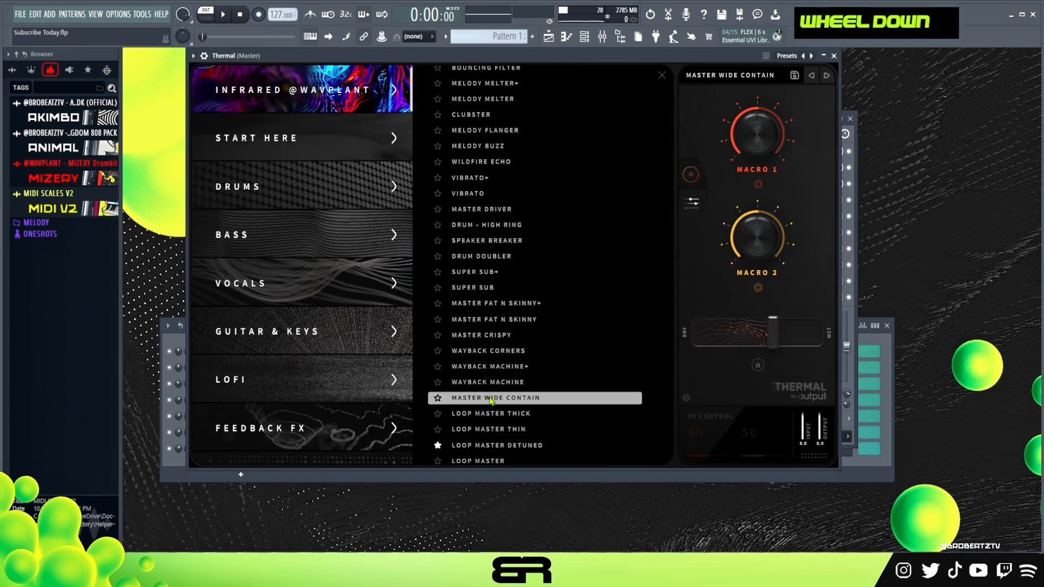
{"action": "left_click", "coordinate": [834, 56]}
Enable the Master's effects with the second Thermal and Lifeline Console bypassed, and play the mix through the first Thermal
{"action": "left_click", "coordinate": [848, 167]}
{"action": "left_click", "coordinate": [849, 184]}
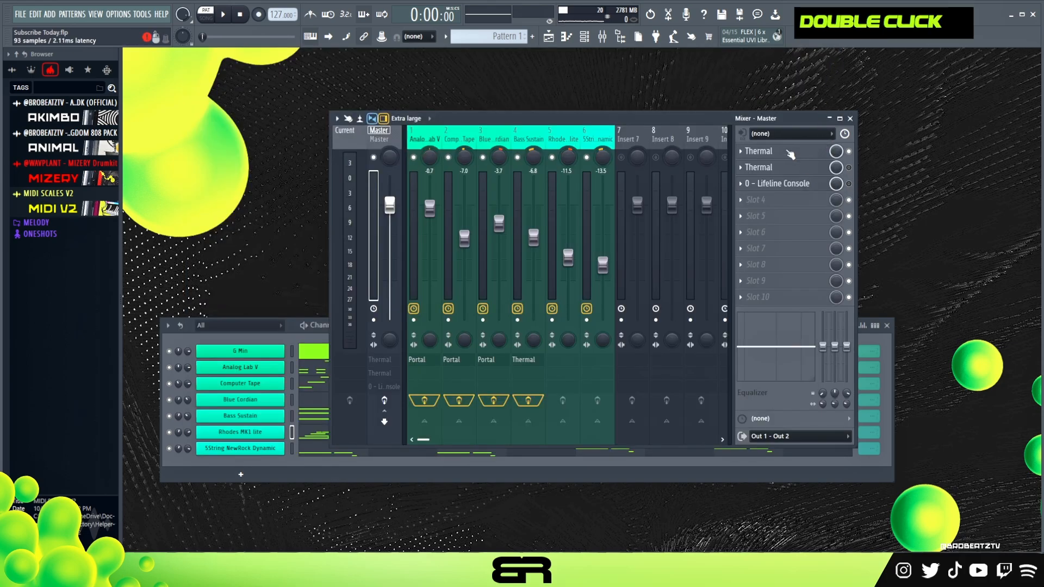
{"action": "key", "text": "space"}
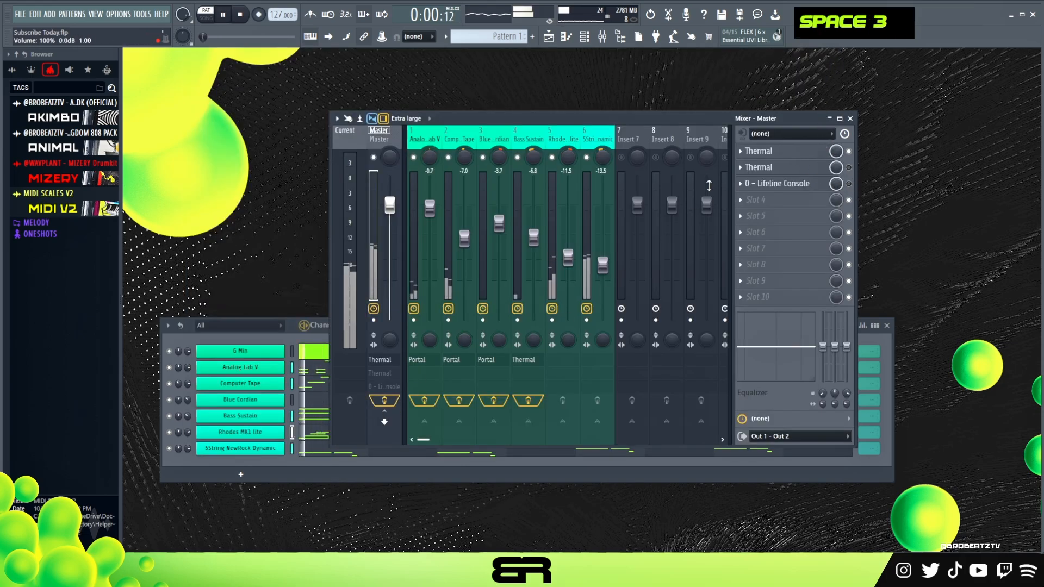
{"action": "double_click", "coordinate": [815, 157]}
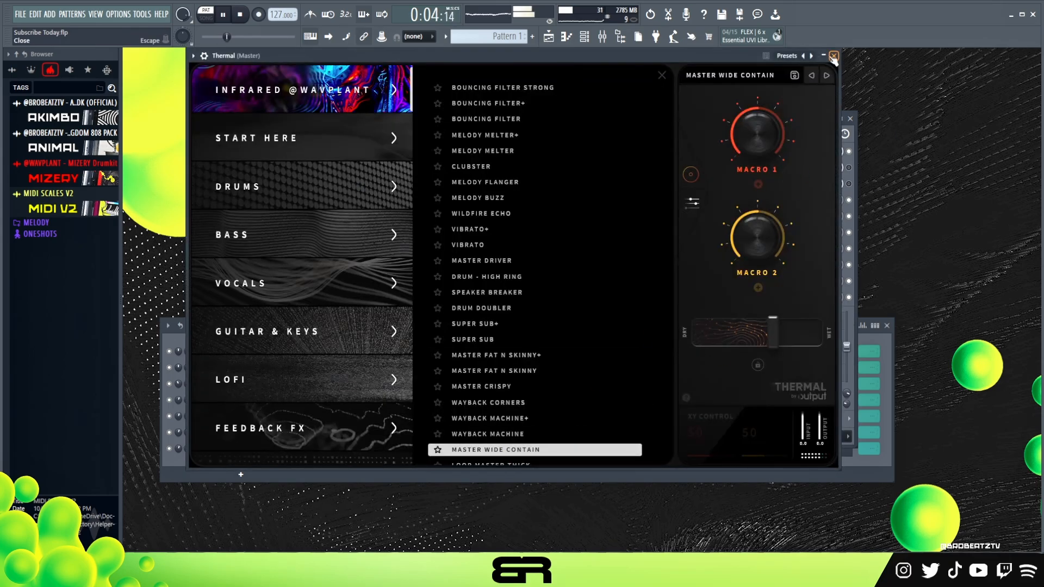
{"action": "left_click", "coordinate": [834, 56]}
{"action": "key", "text": "space"}
Open the Master's second Thermal and review its Car Underwater preset in the preset list
{"action": "left_click", "coordinate": [818, 171]}
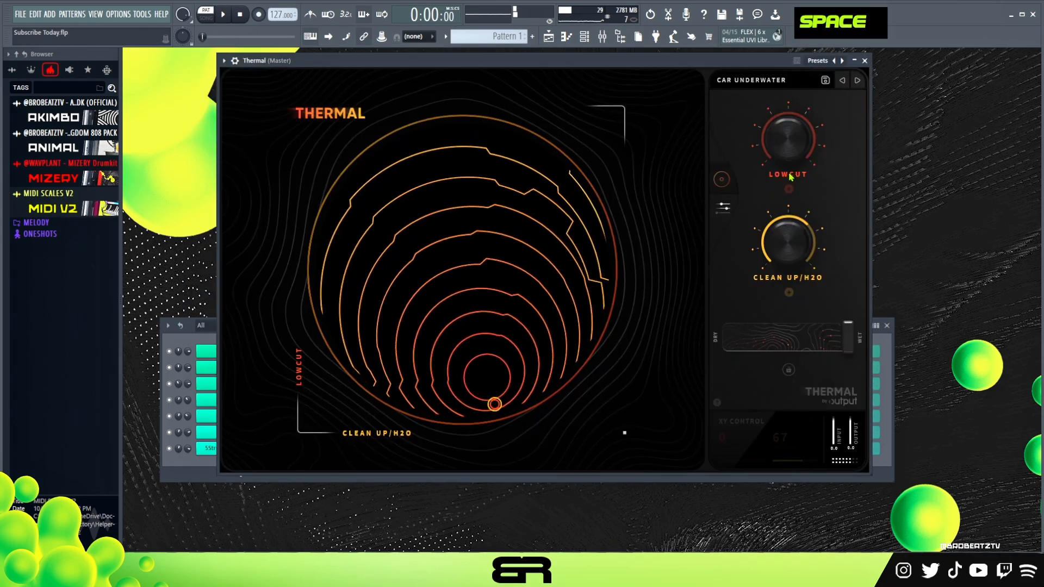
{"action": "left_click", "coordinate": [755, 80]}
{"action": "scroll", "coordinate": [613, 228], "scroll_direction": "down", "scroll_amount": 5}
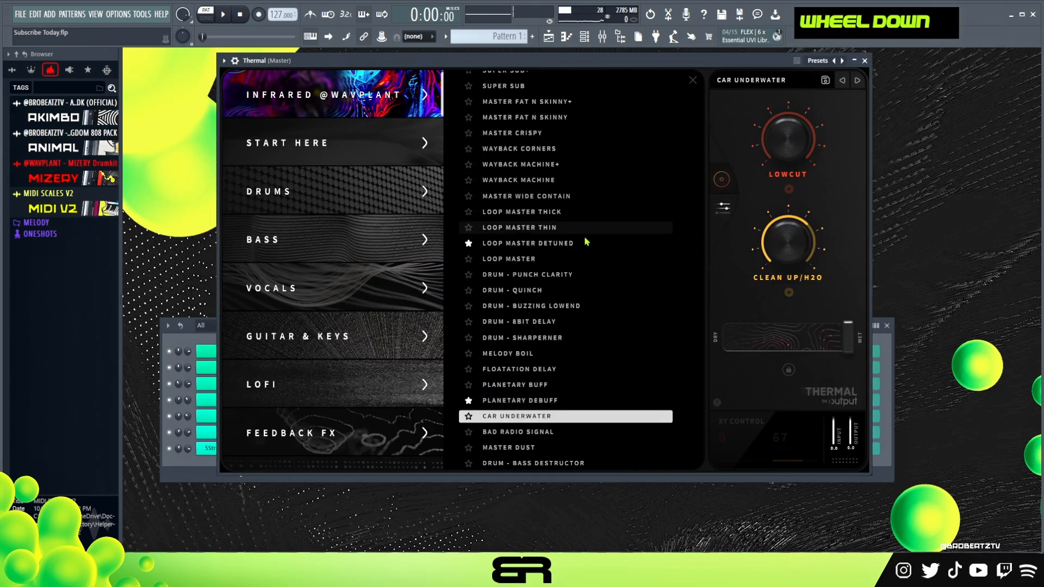
{"action": "scroll", "coordinate": [521, 394], "scroll_direction": "down", "scroll_amount": 1}
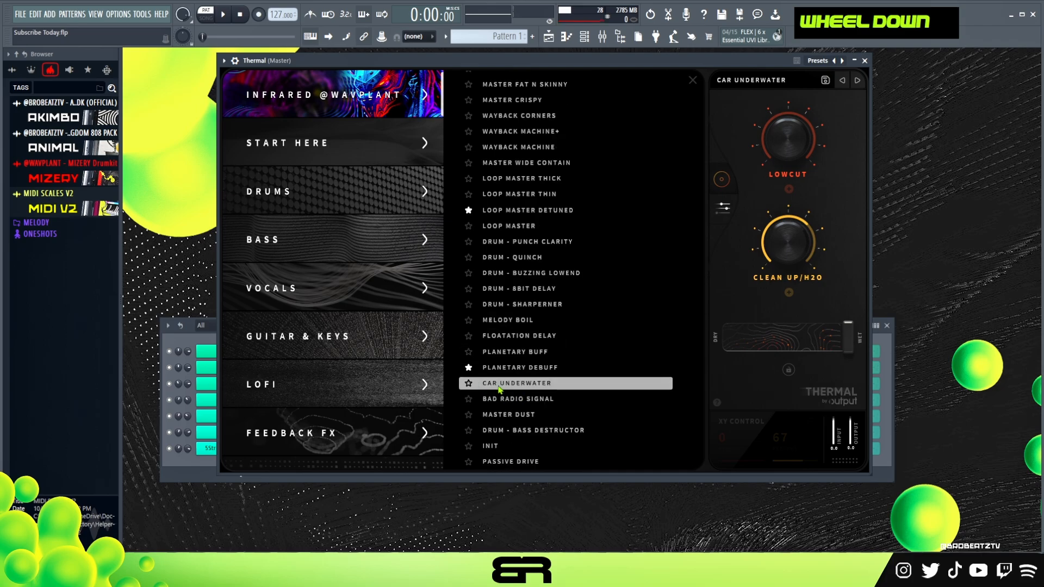
{"action": "left_click", "coordinate": [865, 61]}
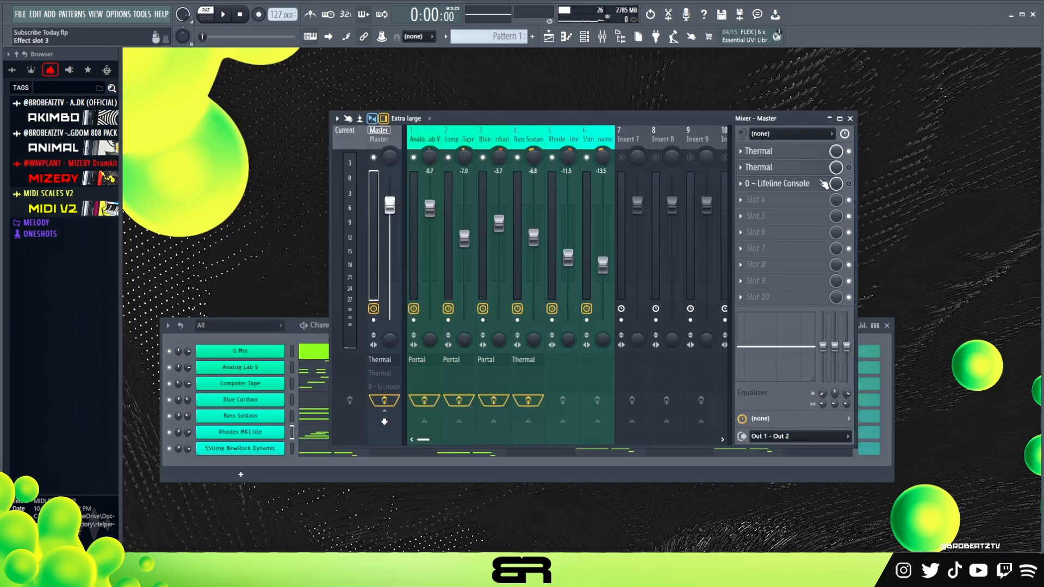
Turn on the Master's second Thermal and play the mix through both Thermal effects
{"action": "key", "text": "space"}
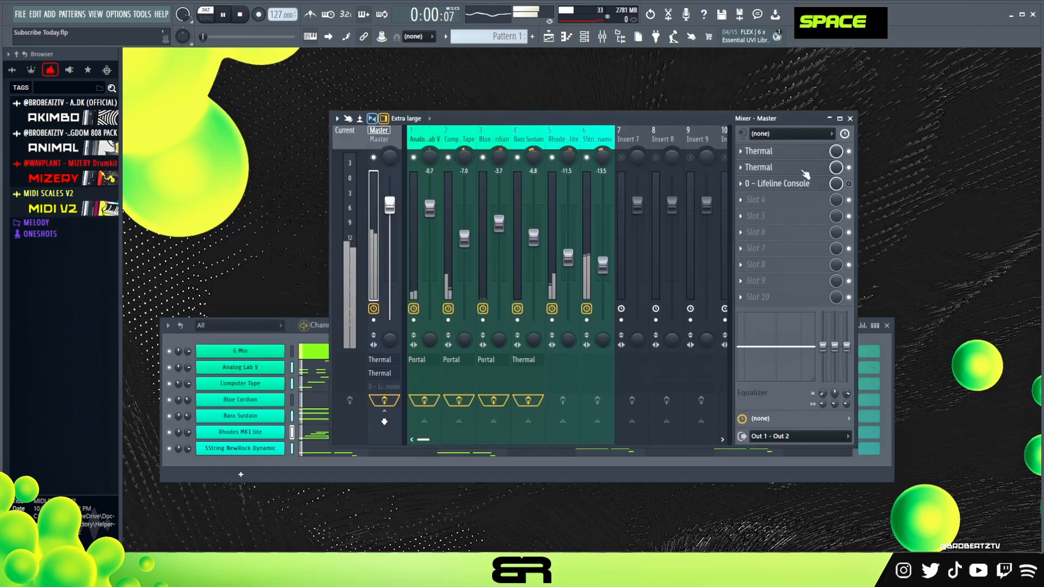
{"action": "double_click", "coordinate": [849, 168]}
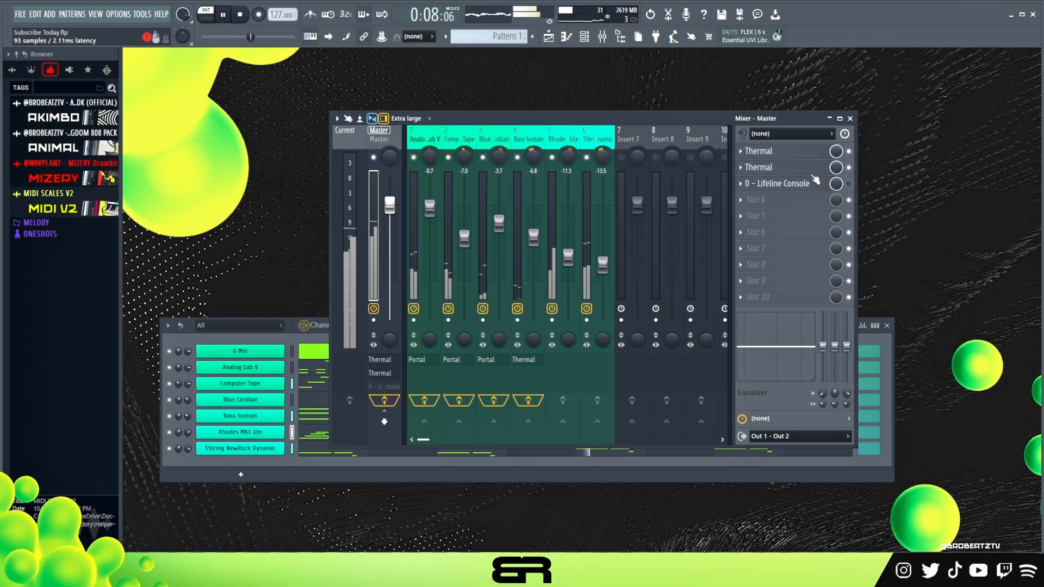
{"action": "key", "text": "space"}
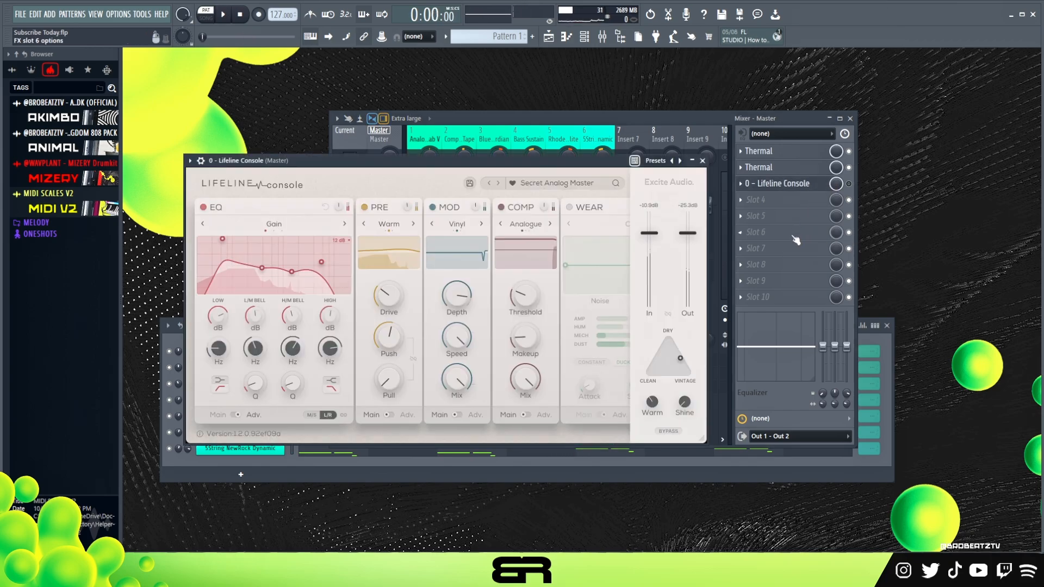
Review Lifeline Console's Secret Analog Master preset on the Master and set its Mod Mix to 96.5%
{"action": "left_click_drag", "start_coordinate": [566, 163], "coordinate": [634, 188]}
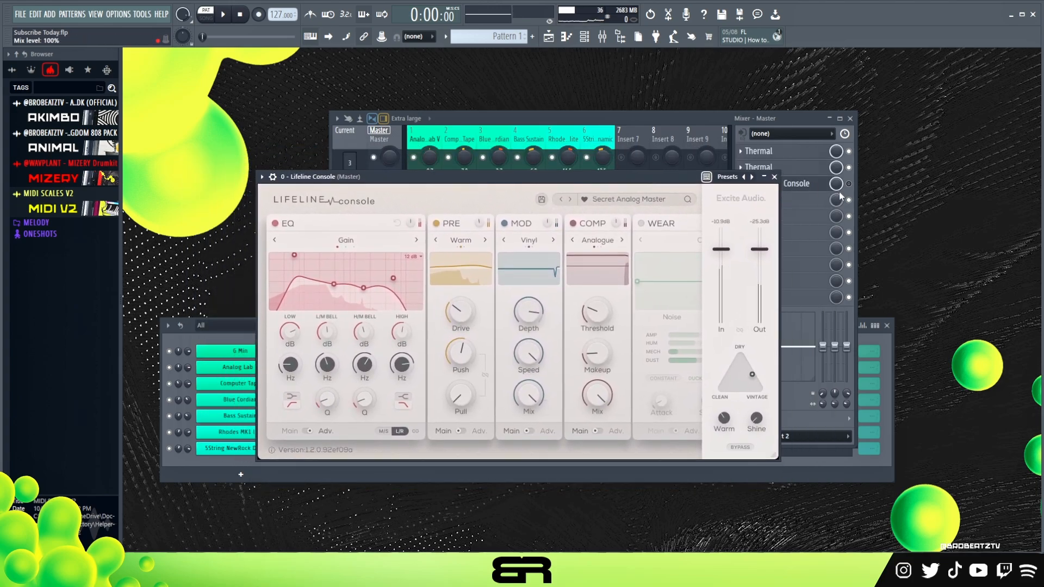
{"action": "scroll", "coordinate": [528, 396], "scroll_direction": "down", "scroll_amount": 2}
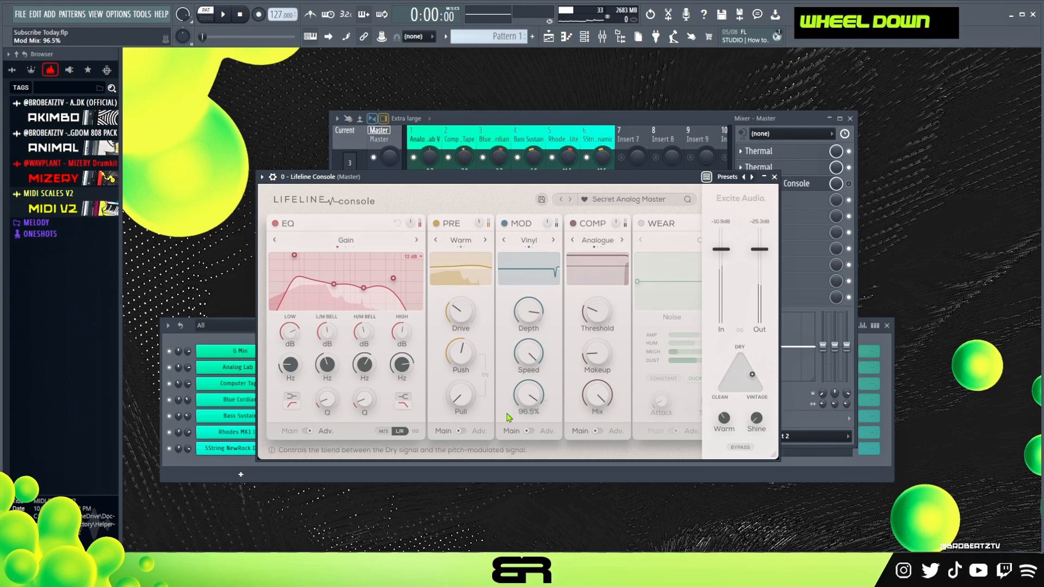
{"action": "scroll", "coordinate": [626, 299], "scroll_direction": "down", "scroll_amount": 2}
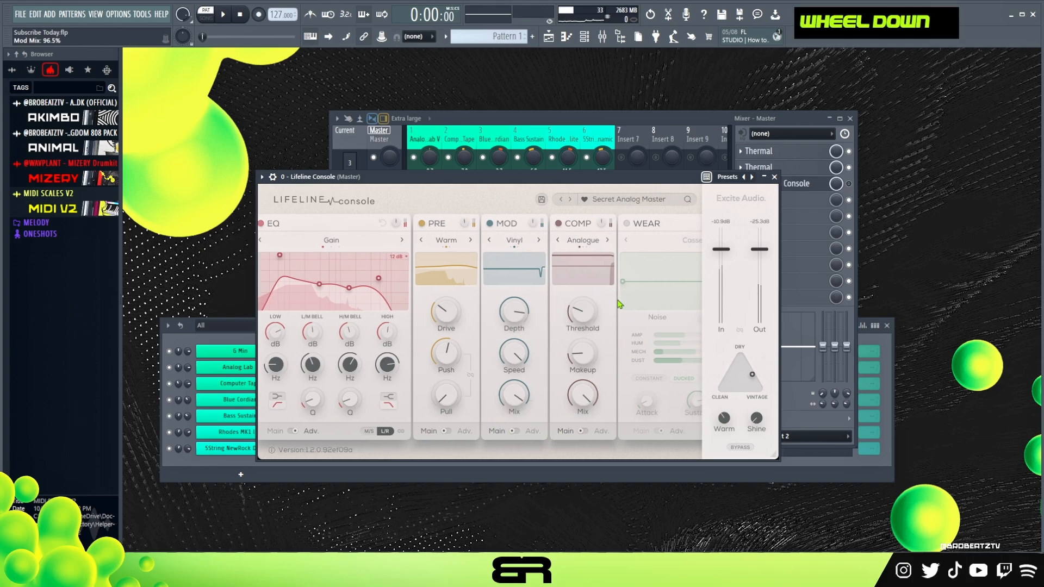
{"action": "scroll", "coordinate": [507, 303], "scroll_direction": "up", "scroll_amount": 2}
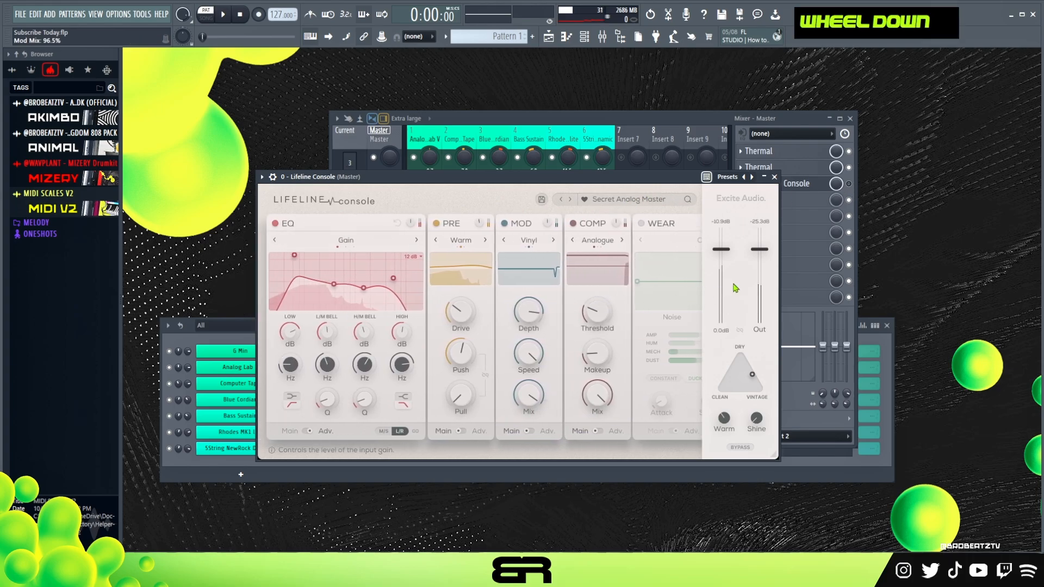
{"action": "left_click", "coordinate": [774, 177]}
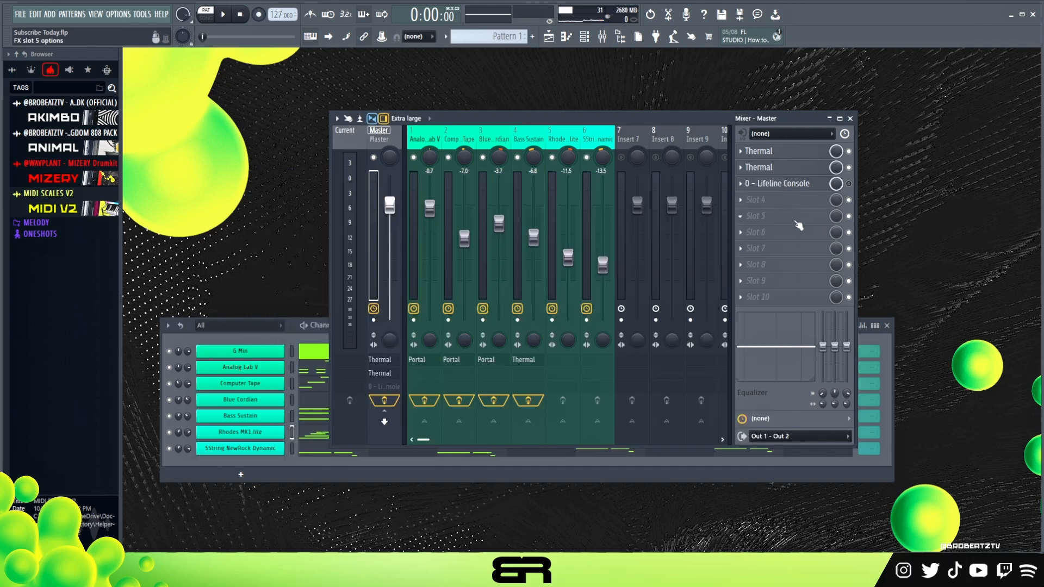
Play the mix with Lifeline Console turned on and lower 5String NewRock Dynamic to -14.5 dB
{"action": "key", "text": "space"}
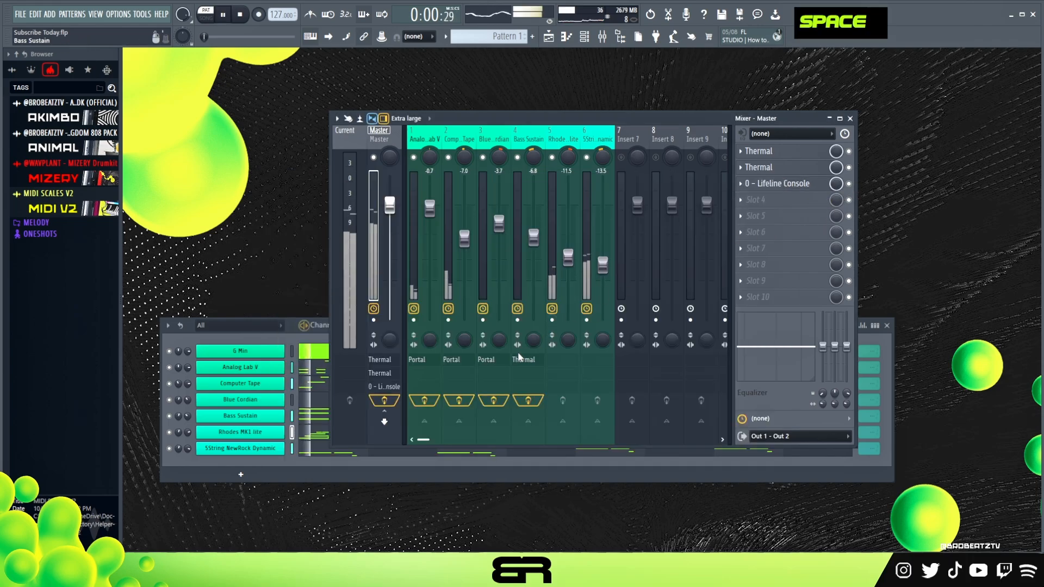
{"action": "left_click_drag", "start_coordinate": [603, 265], "coordinate": [603, 269]}
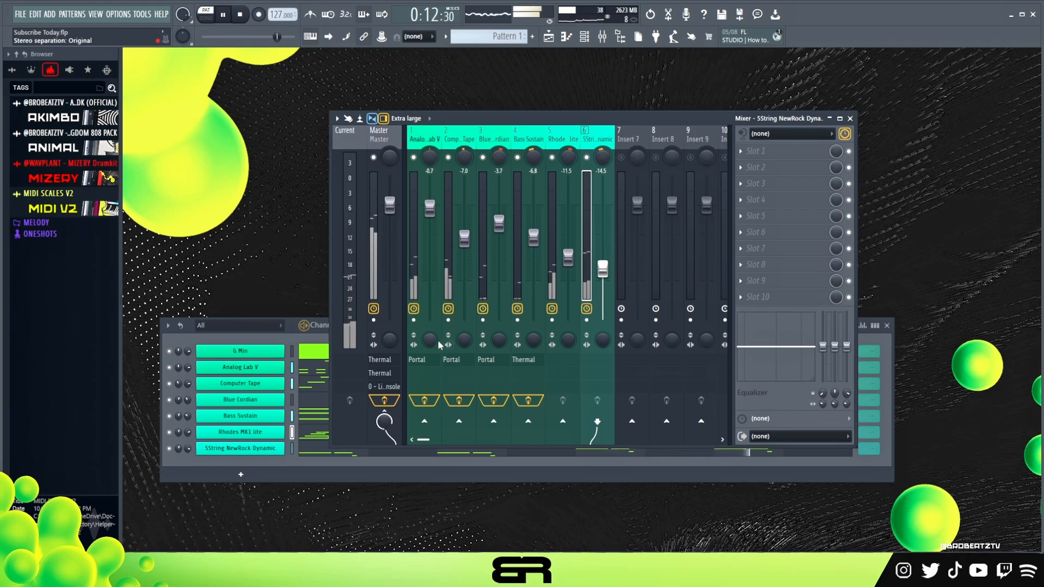
{"action": "key", "text": "space"}
Shift the stereo separation of the Master and 5String NewRock Dynamic tracks slightly toward merged and play the mix
{"action": "left_click_drag", "start_coordinate": [390, 340], "coordinate": [390, 348]}
{"action": "left_click", "coordinate": [598, 345]}
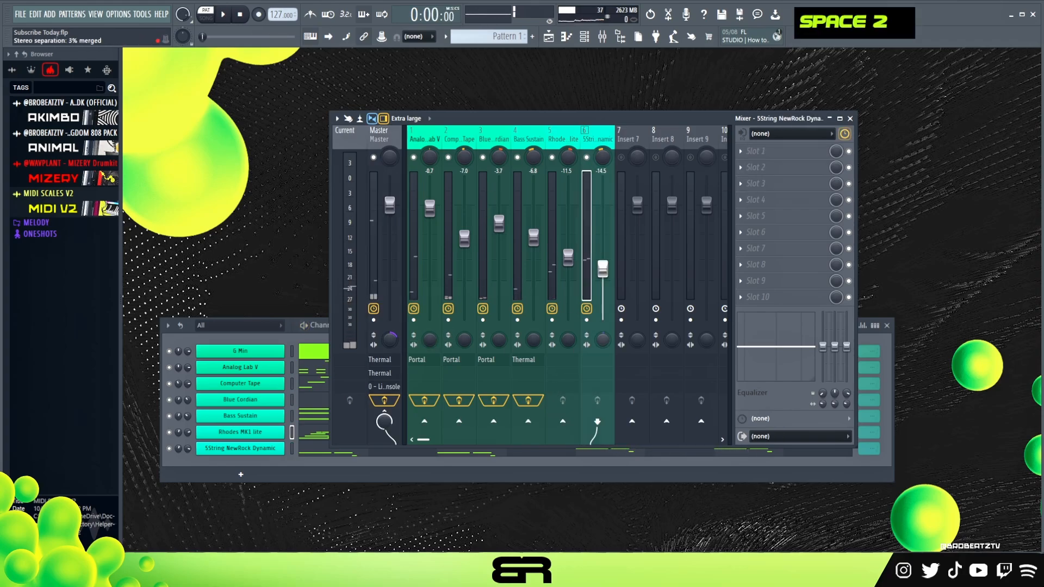
{"action": "key", "text": "space"}
{"action": "scroll", "coordinate": [604, 340], "scroll_direction": "up", "scroll_amount": 3}
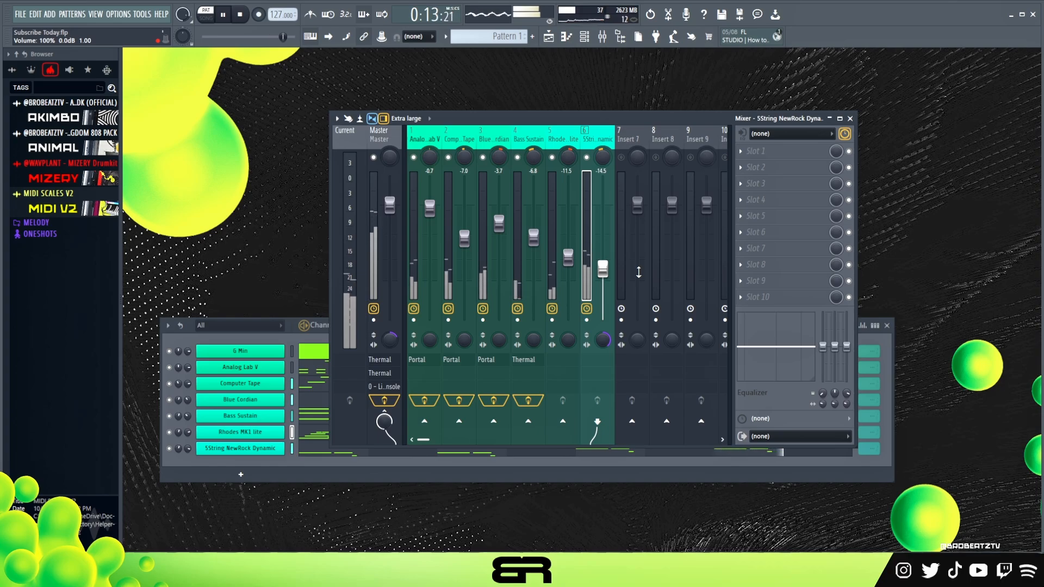
Cut the low band of the Master's EQ by about 3.4 dB while the mix plays
{"action": "left_click", "coordinate": [384, 234]}
{"action": "left_click_drag", "start_coordinate": [745, 351], "coordinate": [748, 367]}
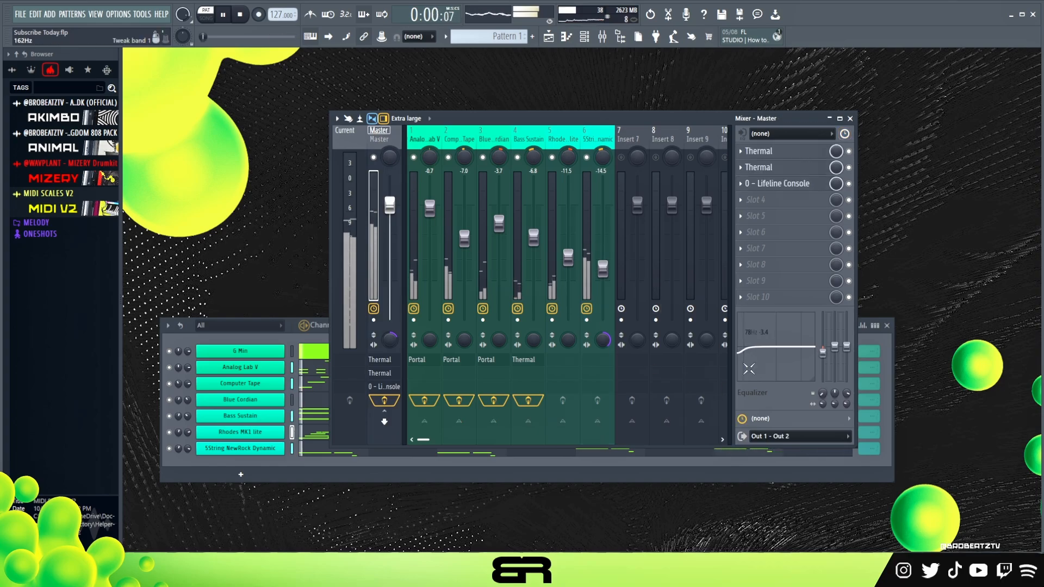
{"action": "key", "text": "space"}
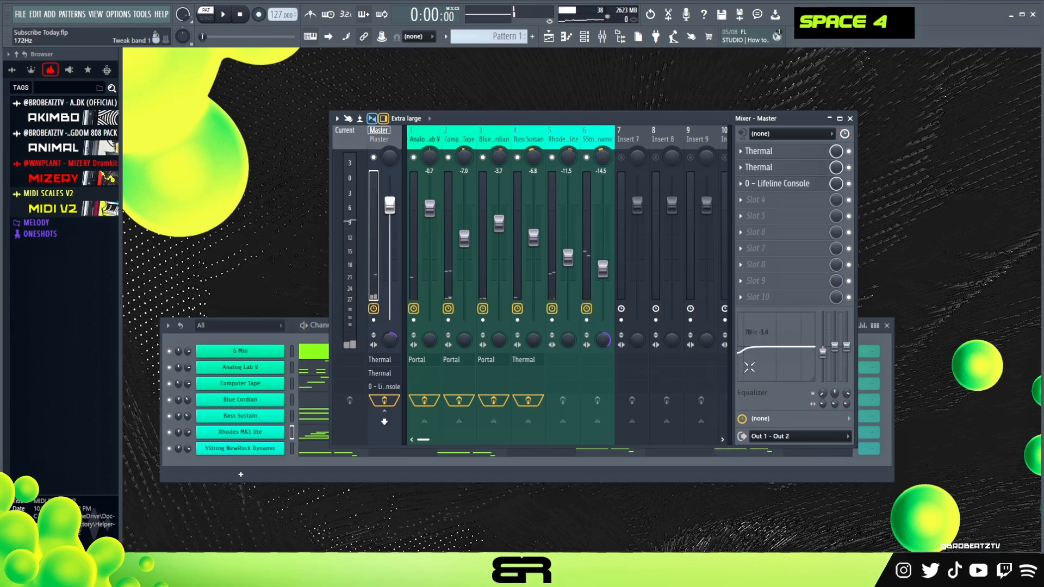